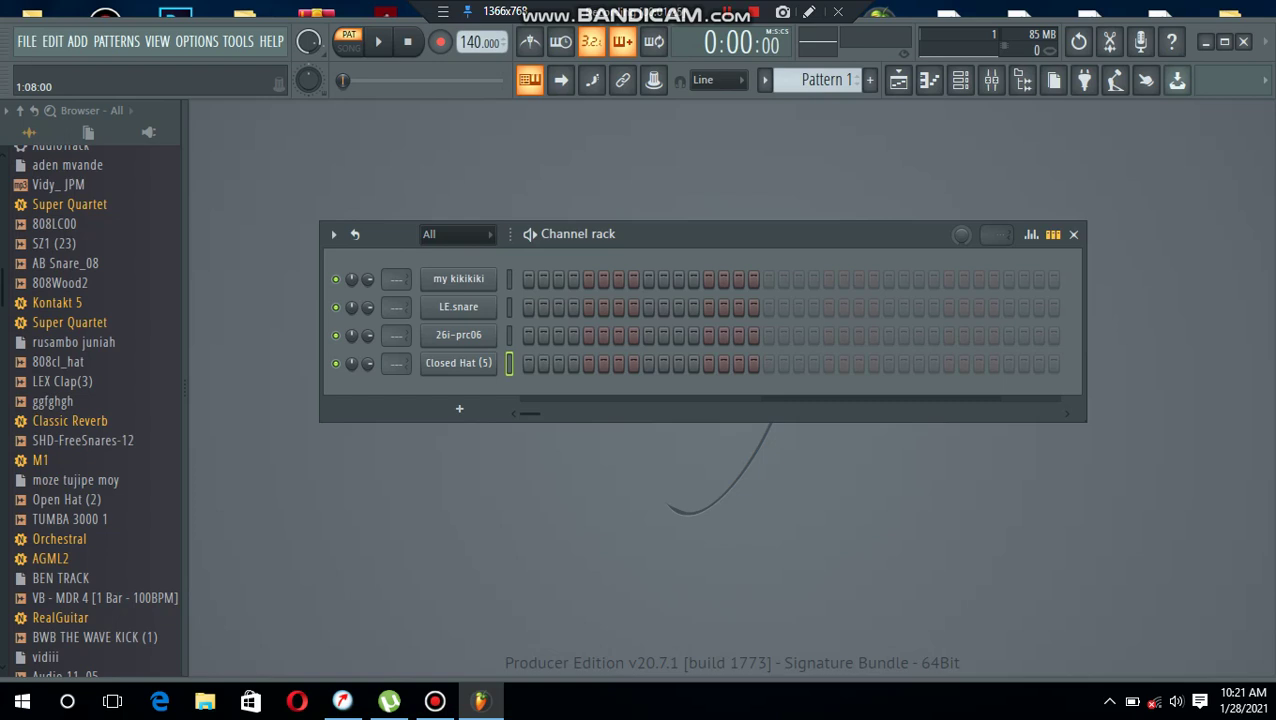
Add the Nexus instrument from the recent files to the channel rack and close its plugin window
scroll(95, 409, "up", 3)
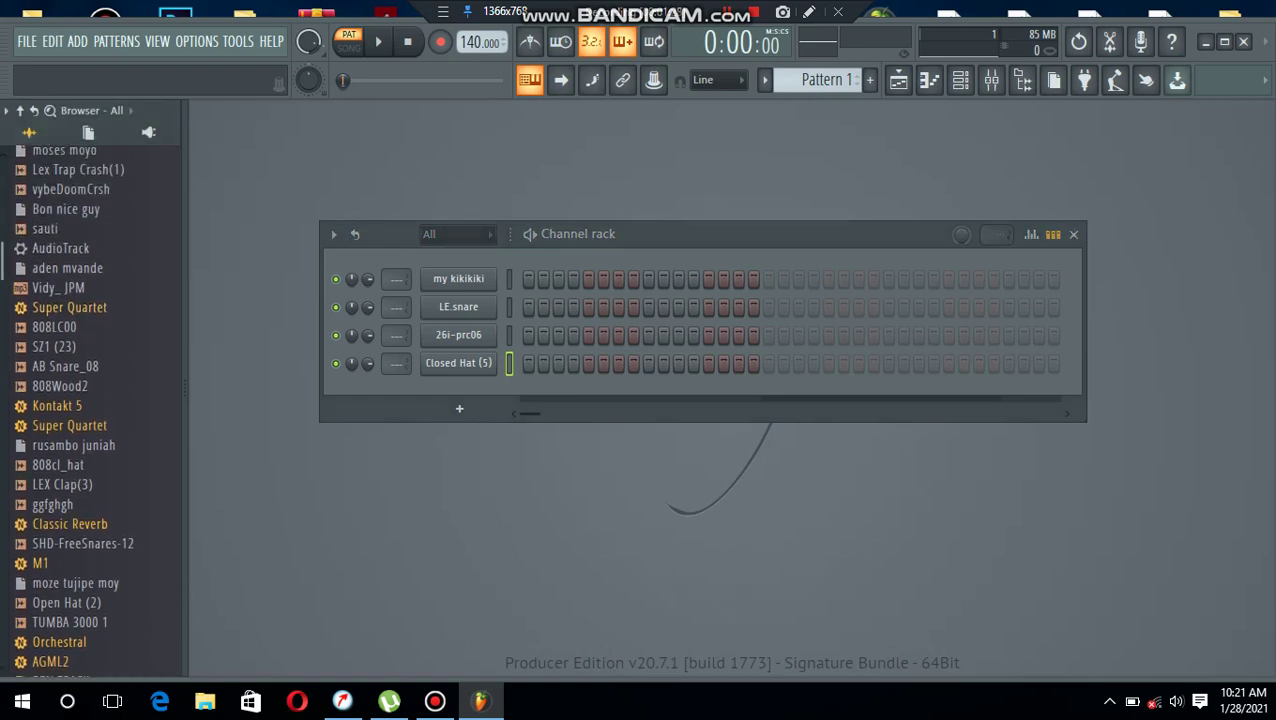
scroll(95, 409, "up", 6)
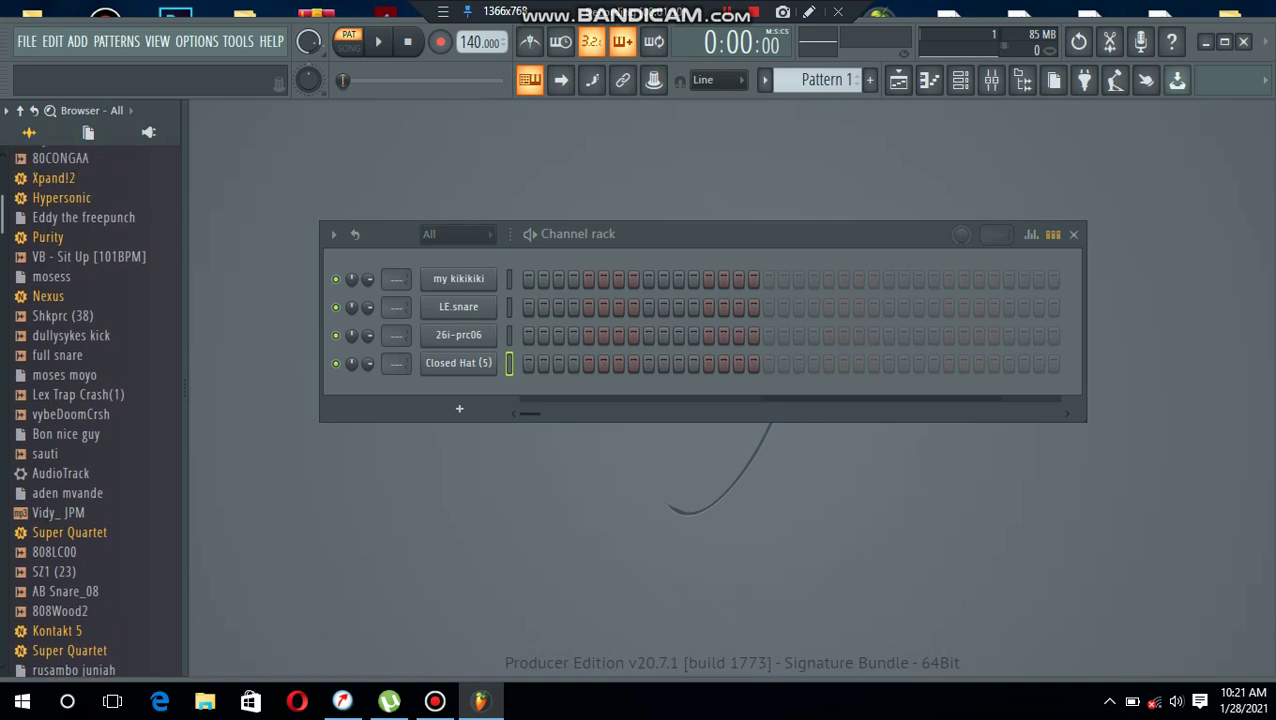
scroll(95, 409, "up", 4)
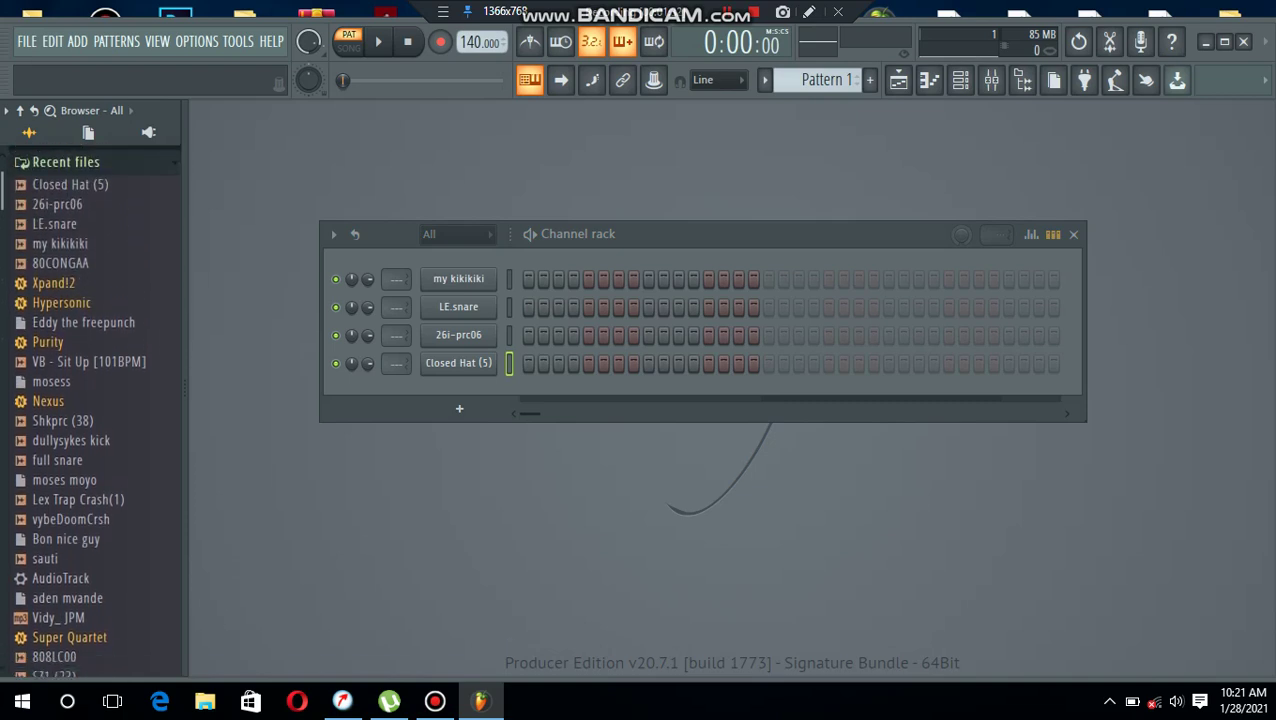
scroll(95, 409, "down", 2)
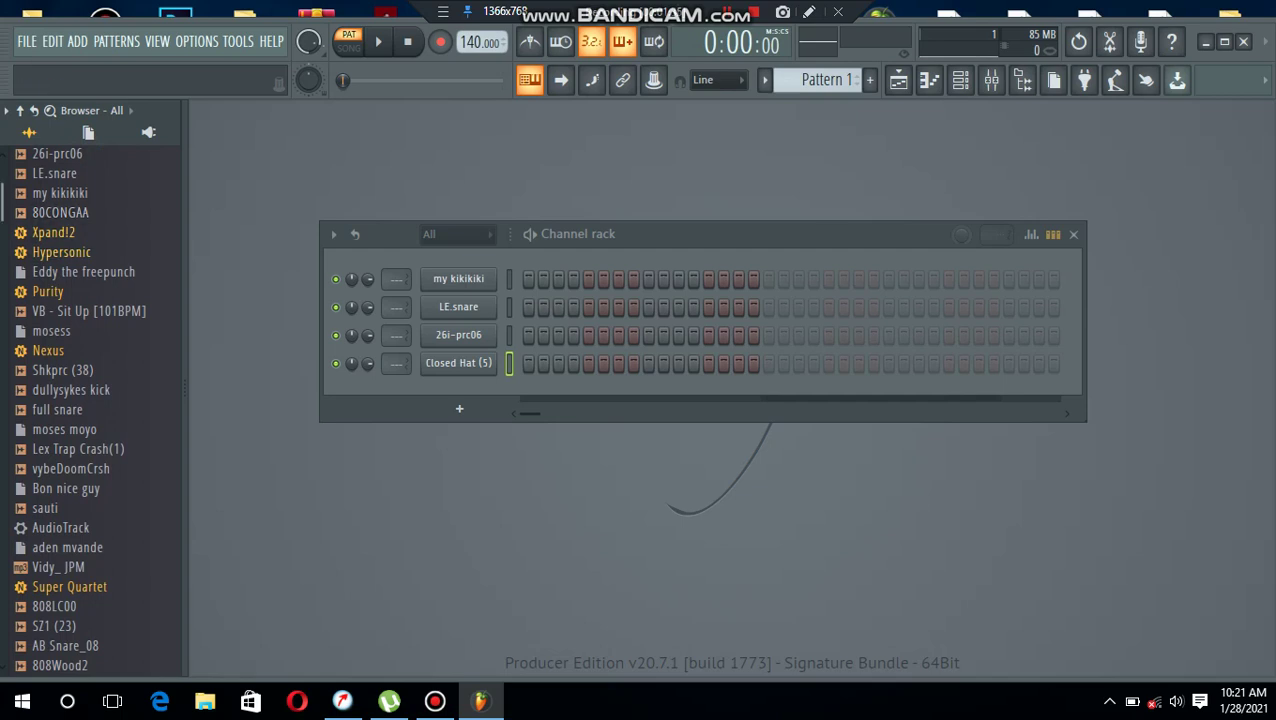
scroll(95, 409, "down", 1)
scroll(95, 409, "down", 2)
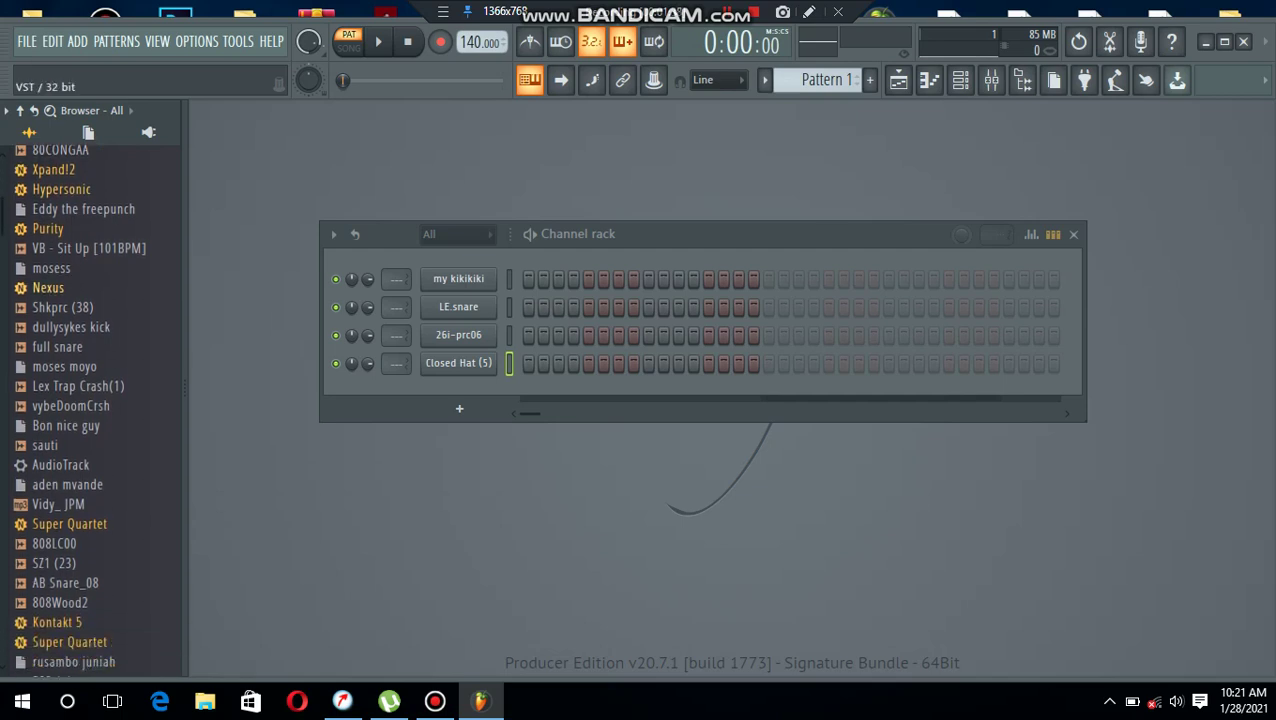
left_click_drag(48, 287, 453, 433)
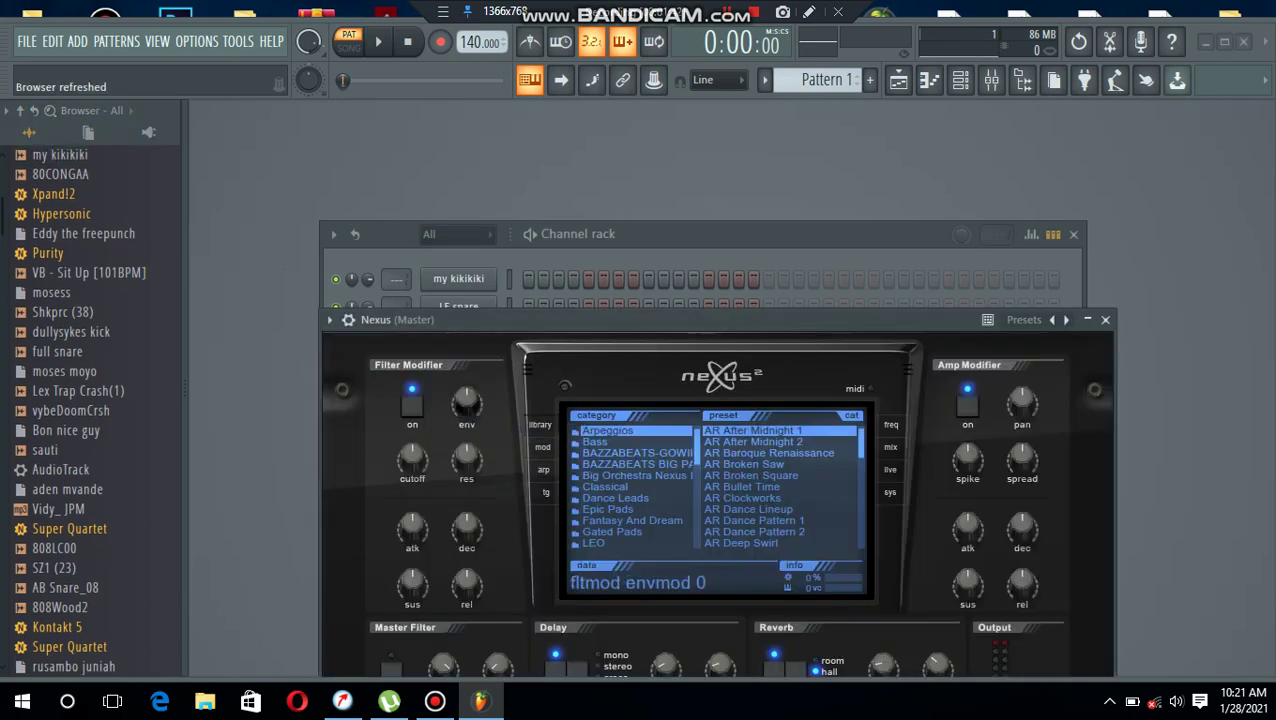
left_click(1105, 320)
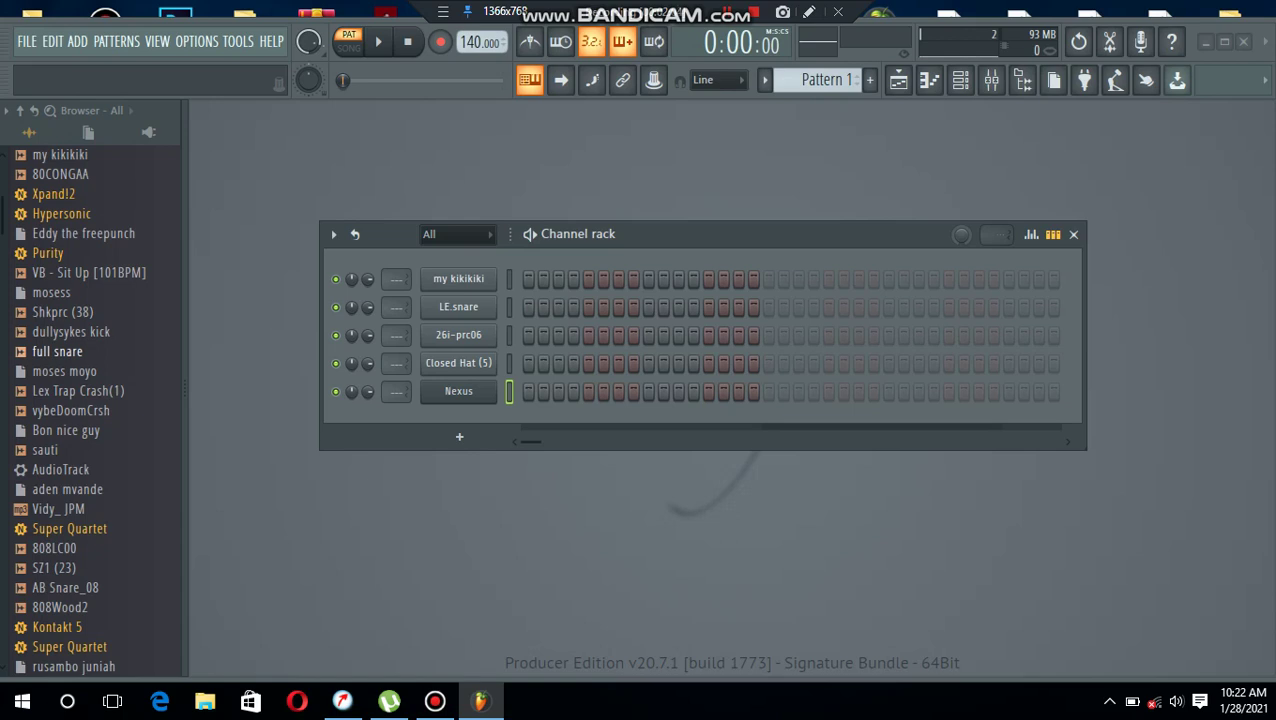
Add RealGuitar from the recent files to the channel rack and load the Acoustic::Steel Stereo (290MB) guitar
scroll(80, 410, "down", 5)
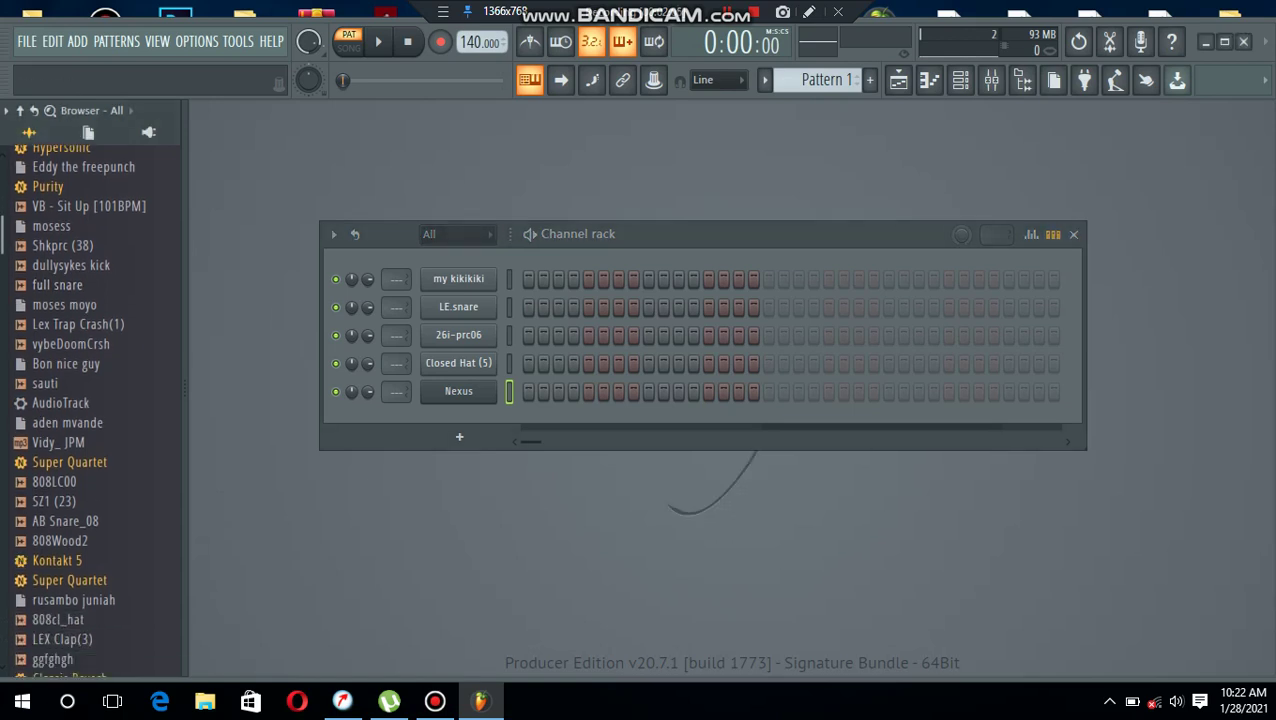
scroll(80, 410, "down", 4)
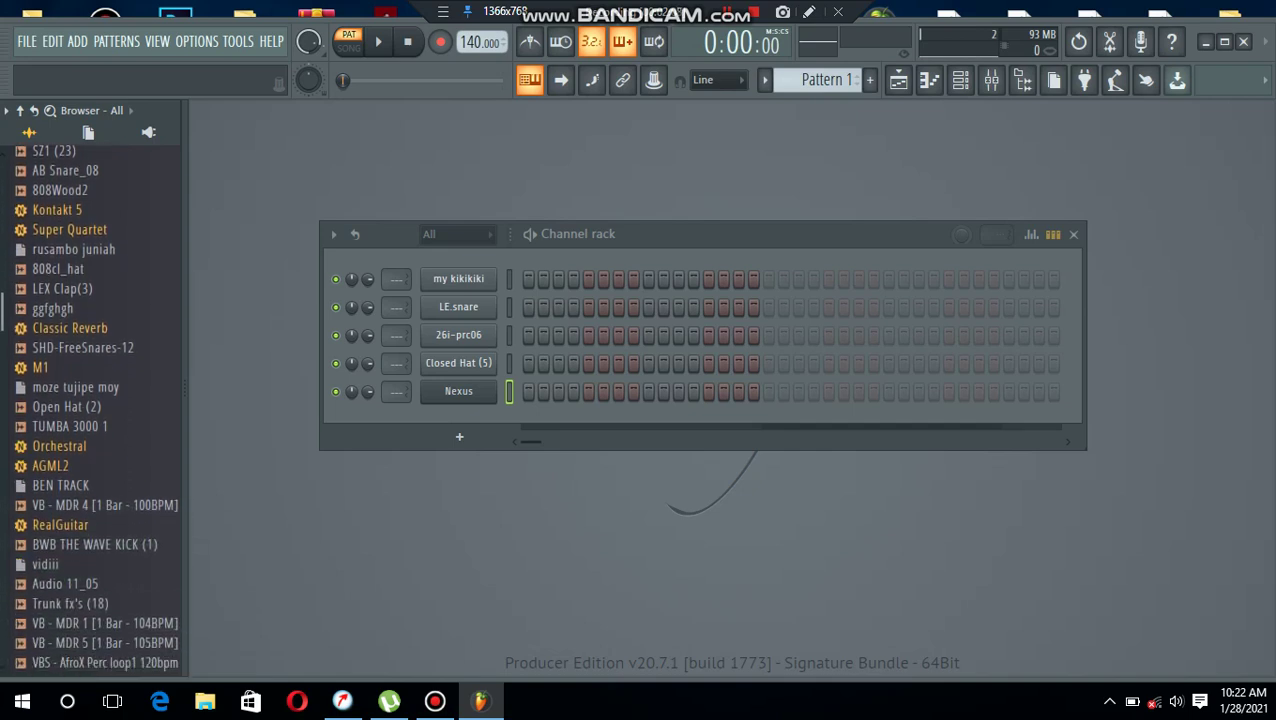
left_click_drag(60, 437, 447, 463)
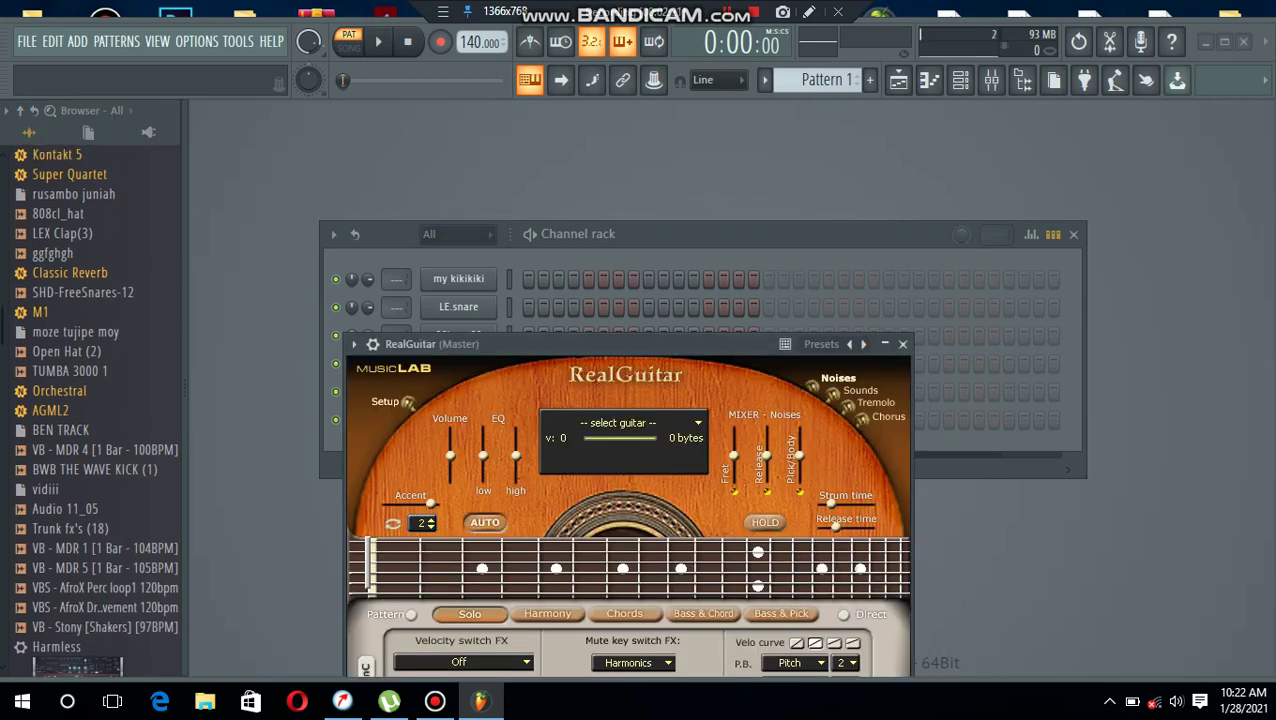
left_click(697, 423)
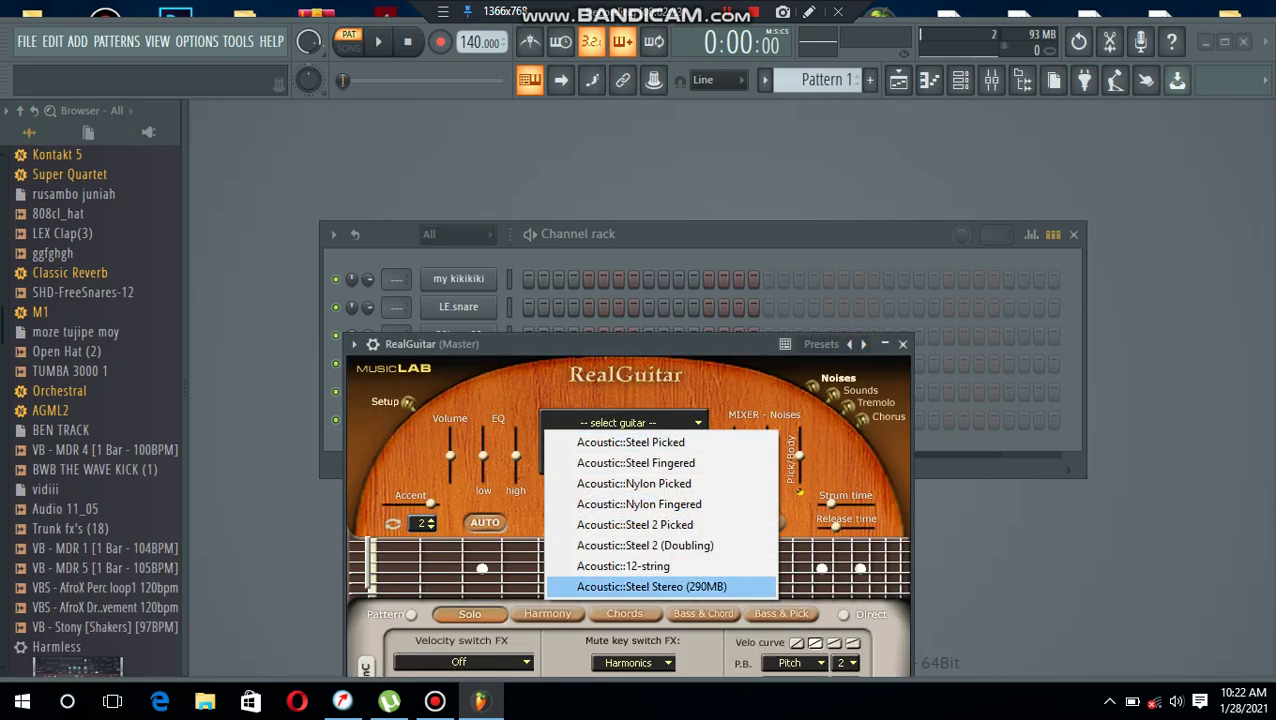
left_click(651, 586)
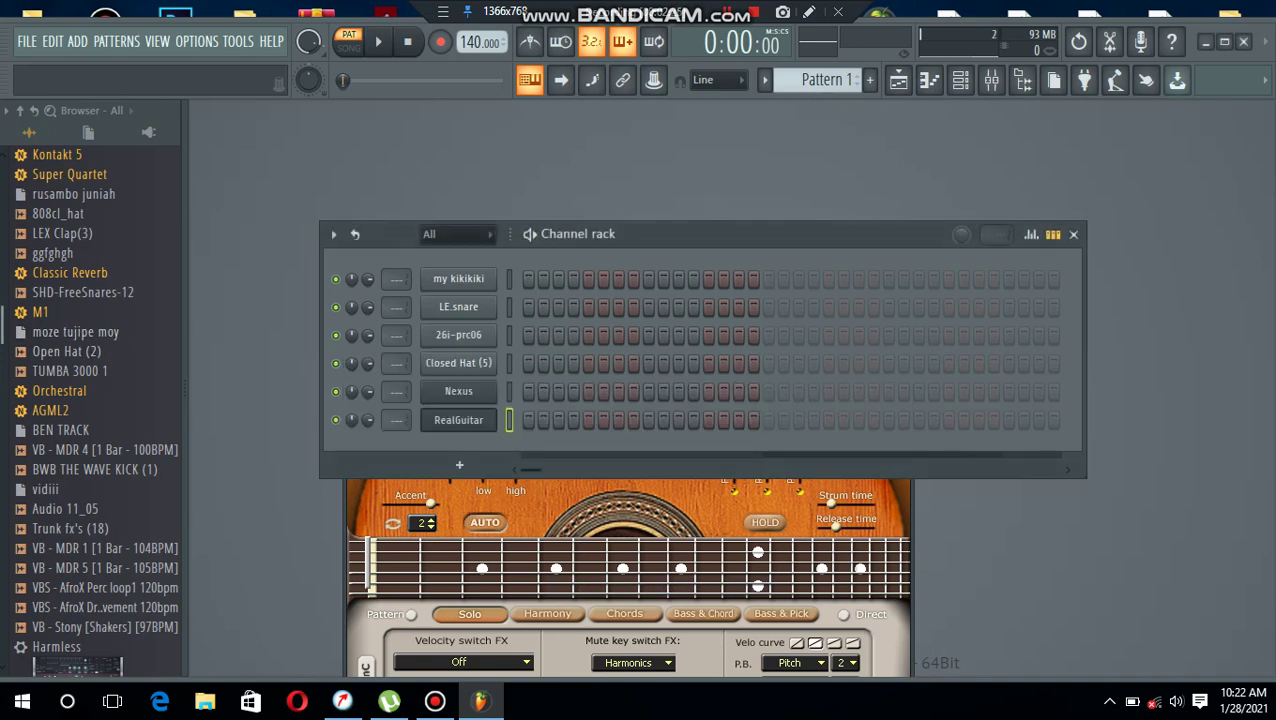
Add Hypersonic from the recent files to the channel rack and raise its part 1 level to +6.0 dB
scroll(80, 340, "up", 1)
scroll(96, 410, "up", 5)
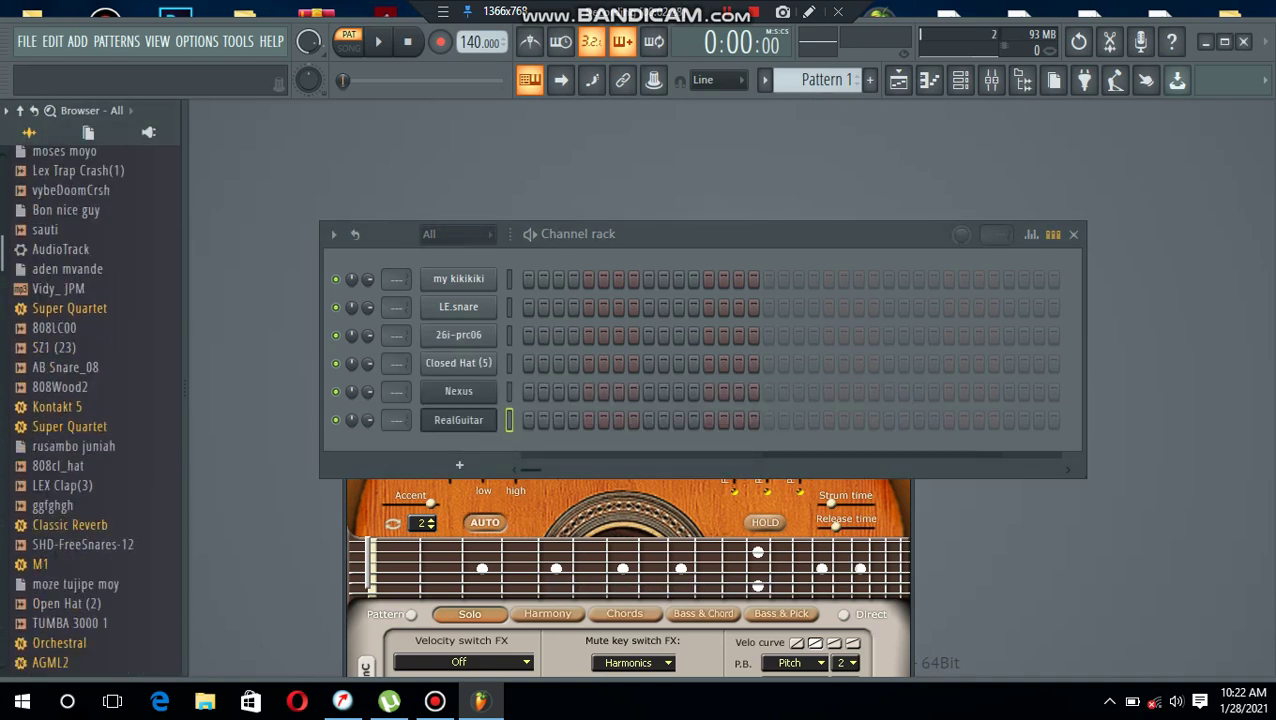
scroll(96, 410, "up", 1)
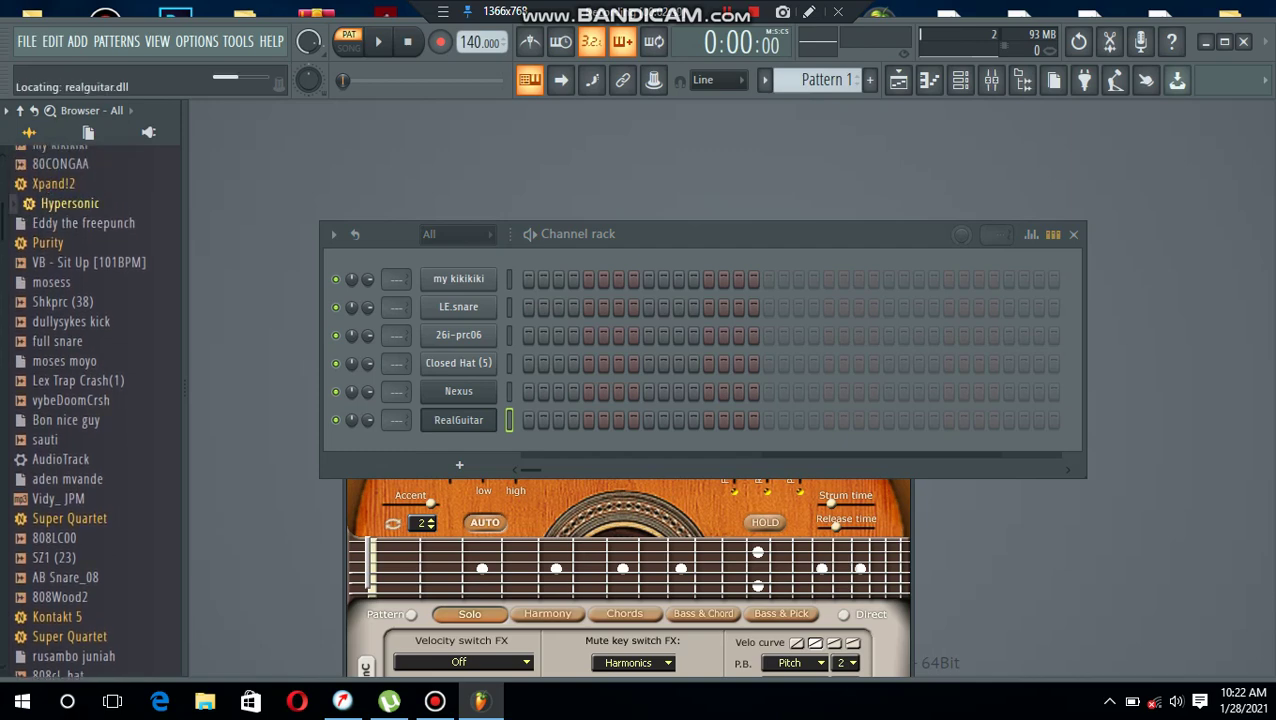
left_click_drag(65, 203, 448, 425)
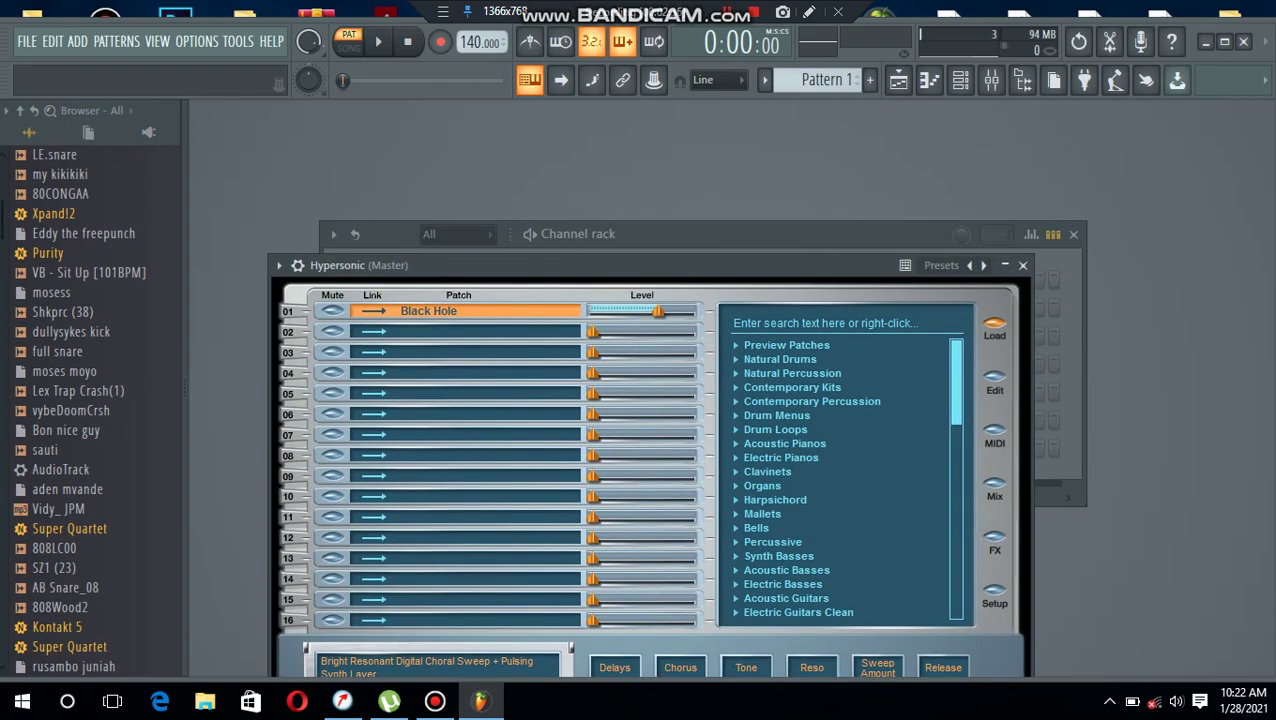
left_click_drag(658, 311, 688, 311)
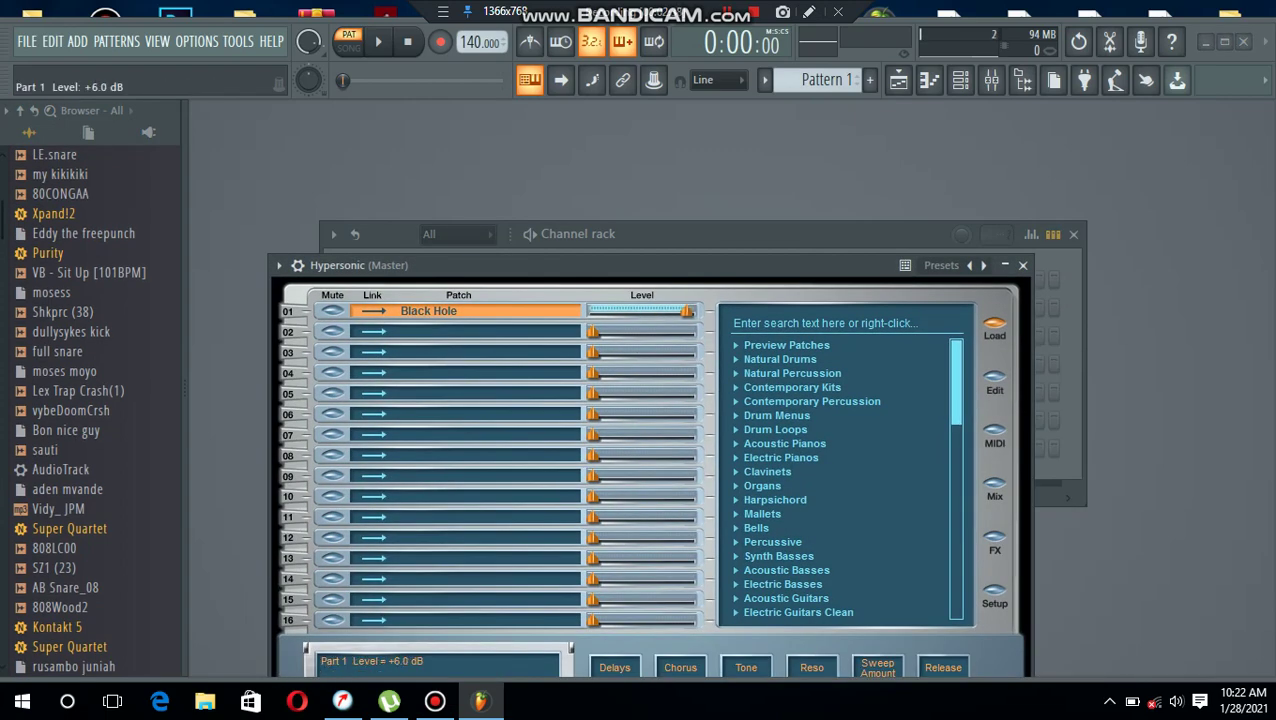
Load the Soft Vintage EP patch from Hypersonic's Electric Pianos category and close the plugin window
left_click(781, 458)
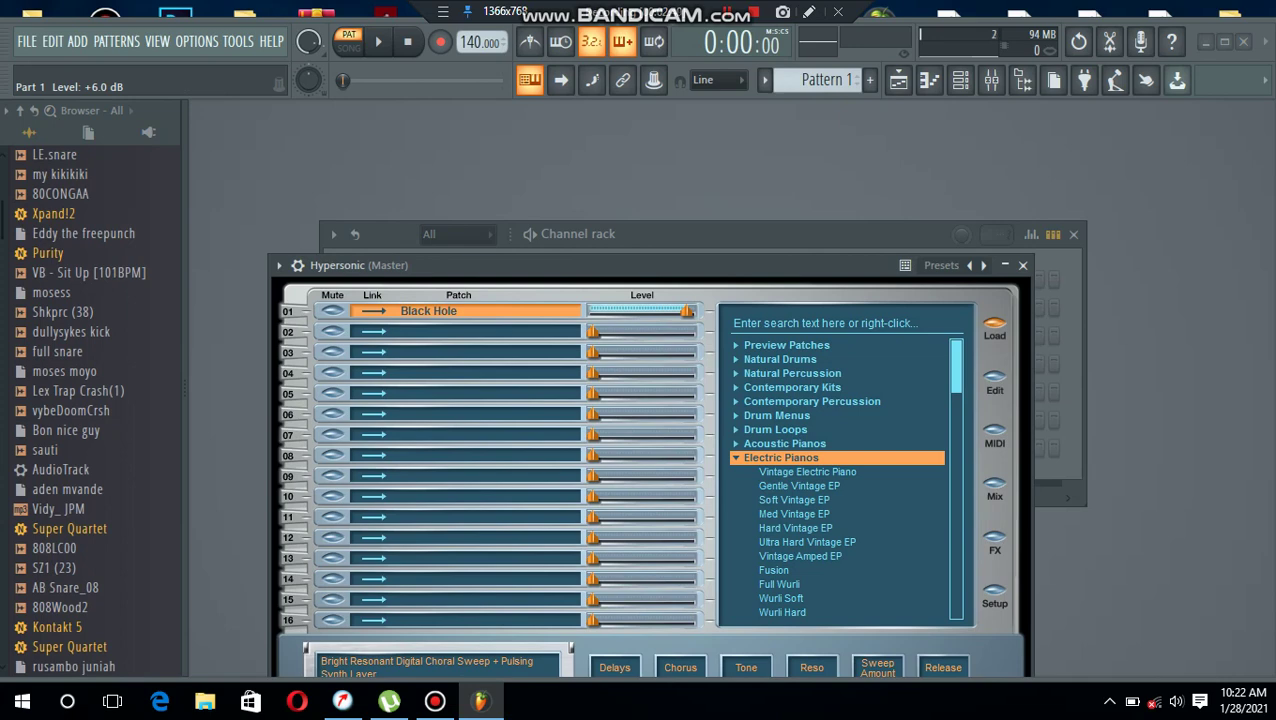
double_click(794, 500)
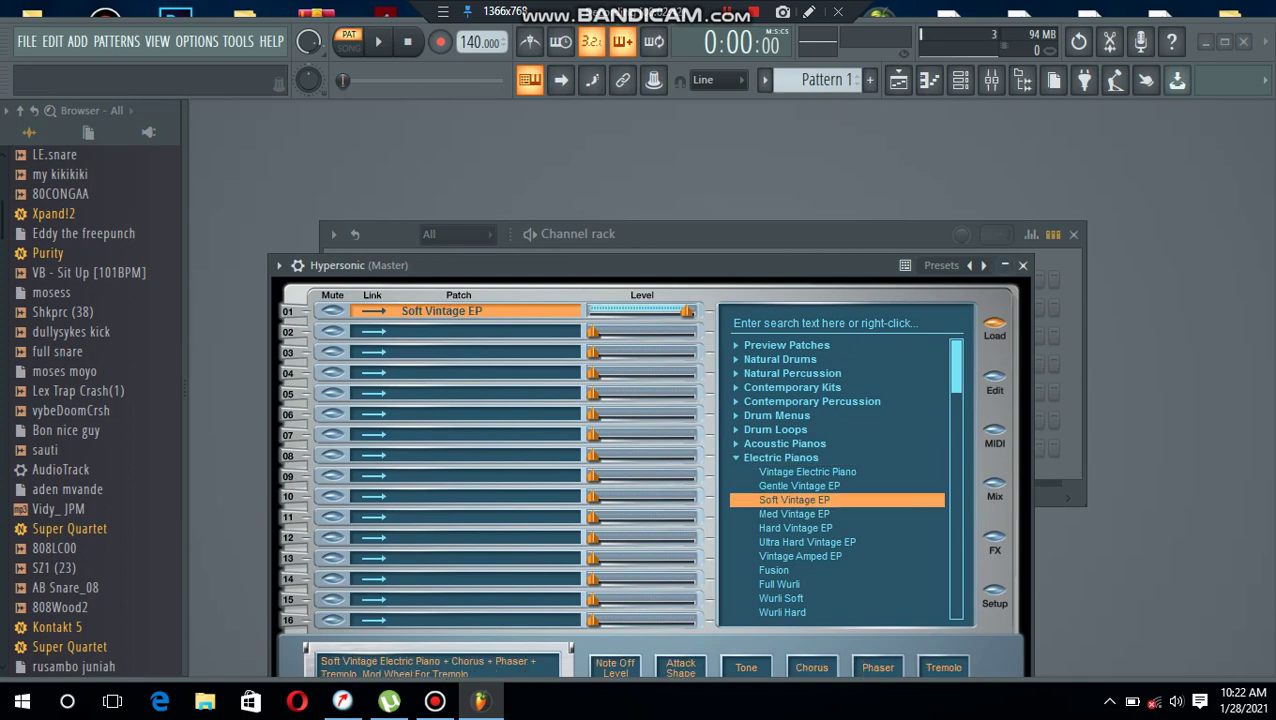
left_click(1023, 265)
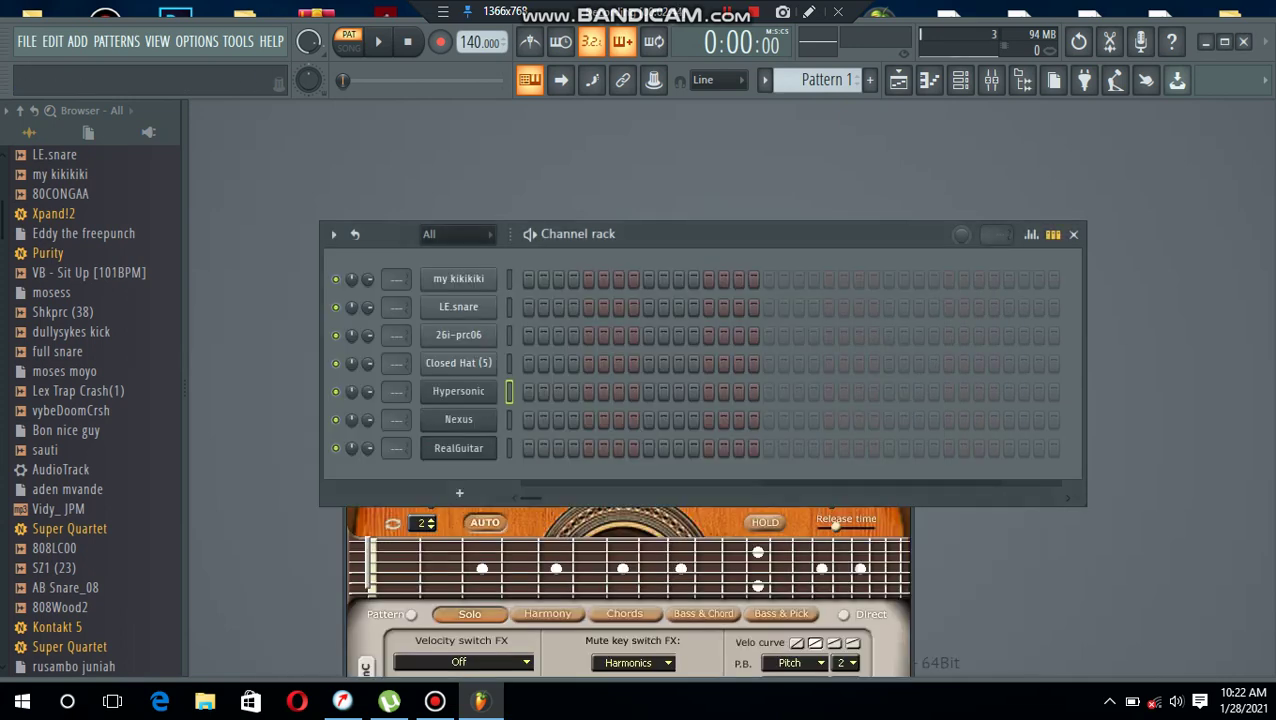
Place a Pattern 1 clip on Track 2 of the playlist, starting at bar 1
left_click(898, 80)
left_click(480, 236)
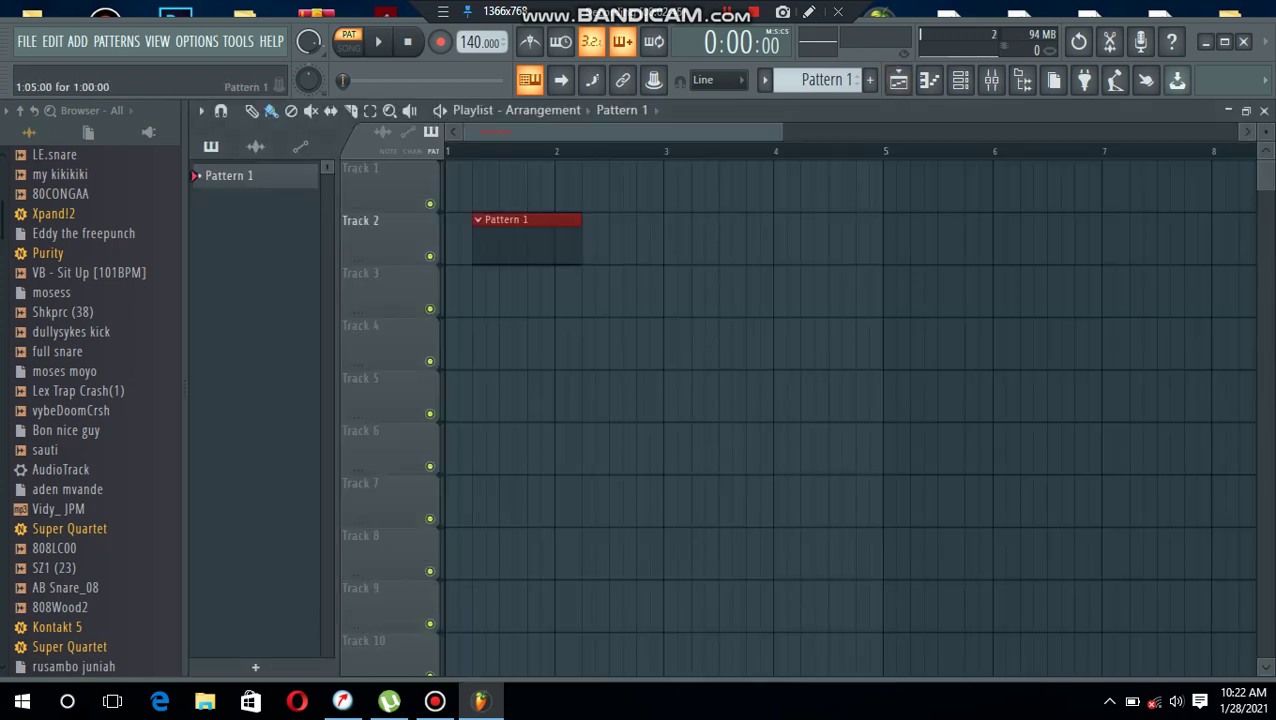
left_click_drag(480, 236, 454, 236)
Turn on the metronome and, with playback running, set the project tempo to 190 BPM
left_click(530, 42)
key("space")
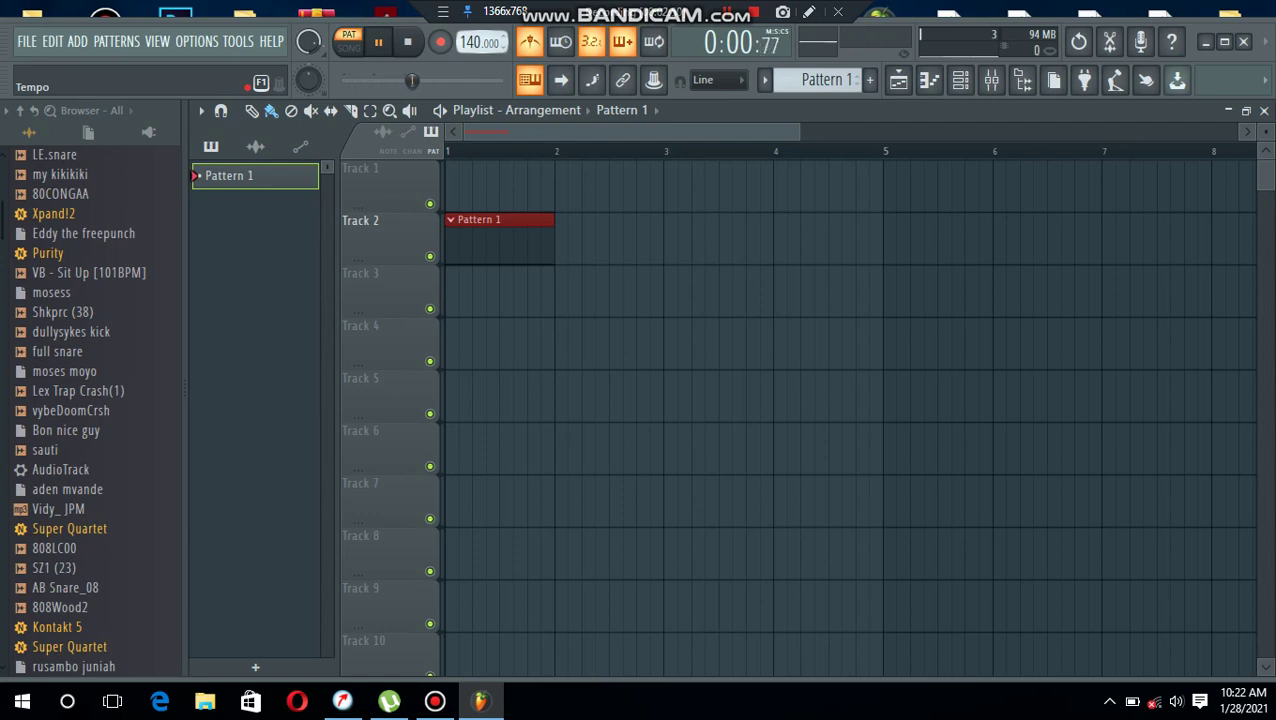
left_click_drag(470, 42, 470, 10)
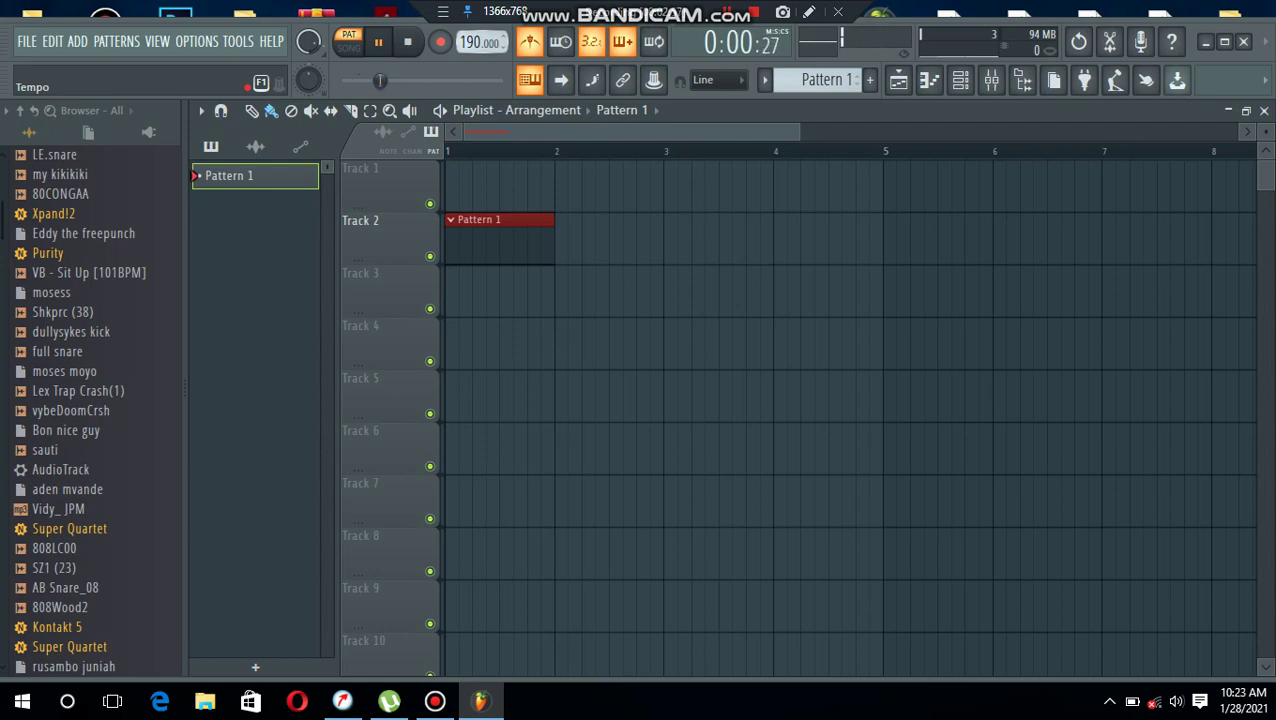
Lengthen the Pattern 1 clip to four bars, loop that range in song mode, and stop playback
left_click_drag(554, 240, 773, 240)
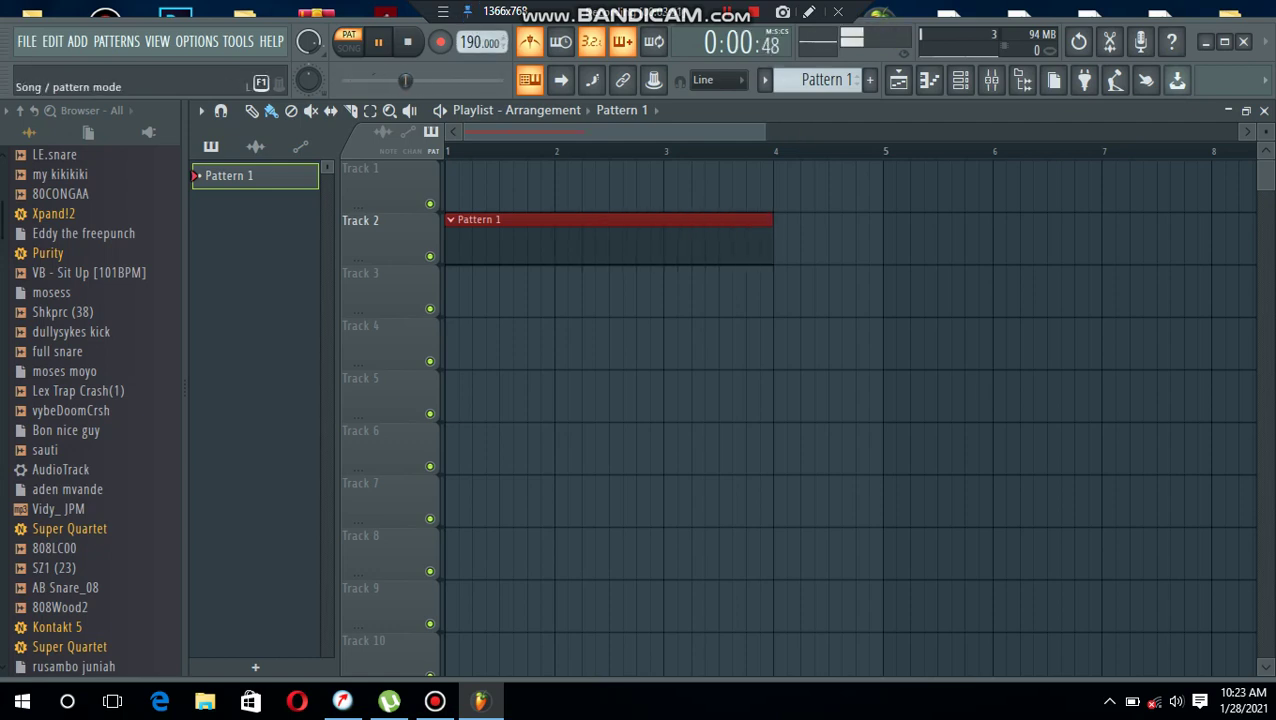
left_click(348, 46)
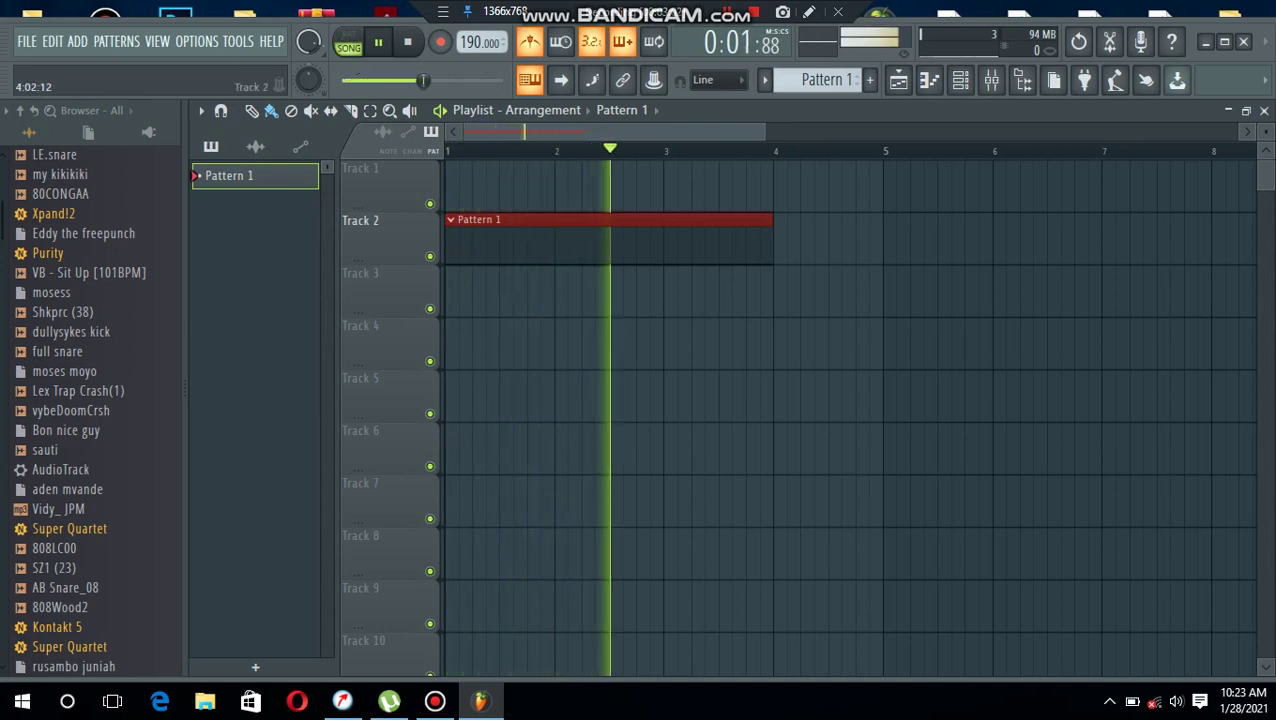
left_click_drag(773, 240, 883, 240)
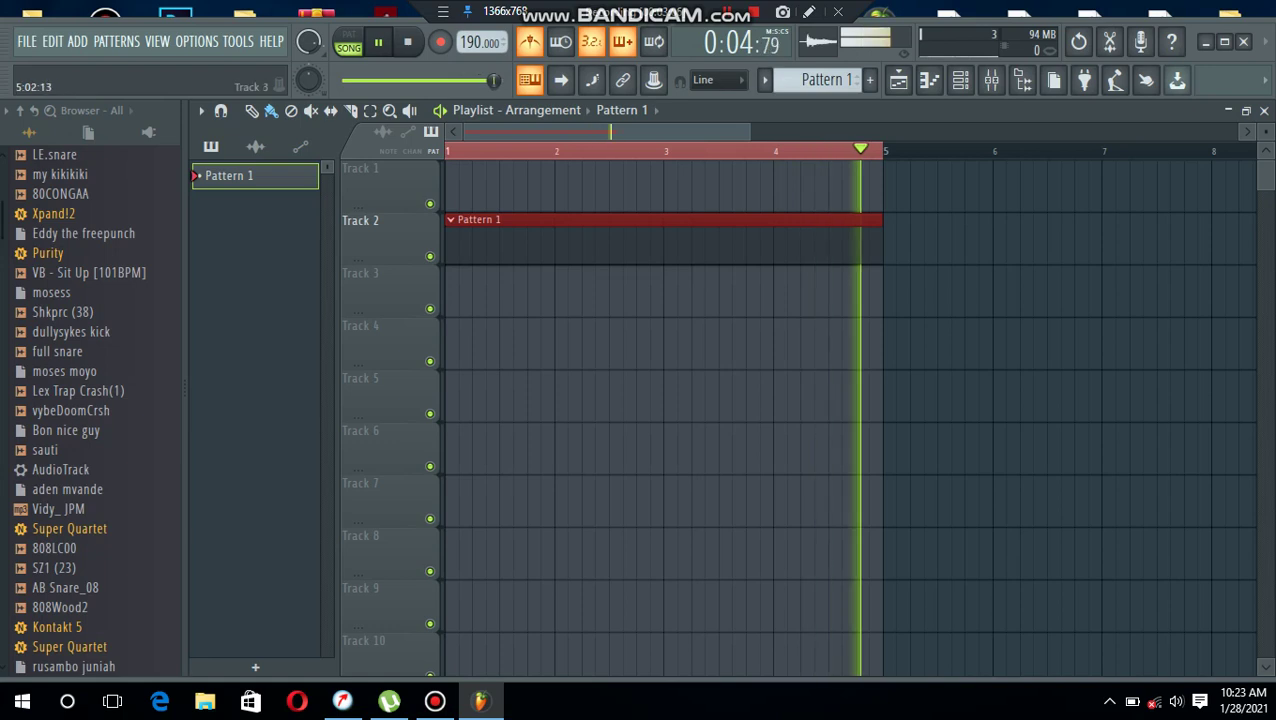
key("space")
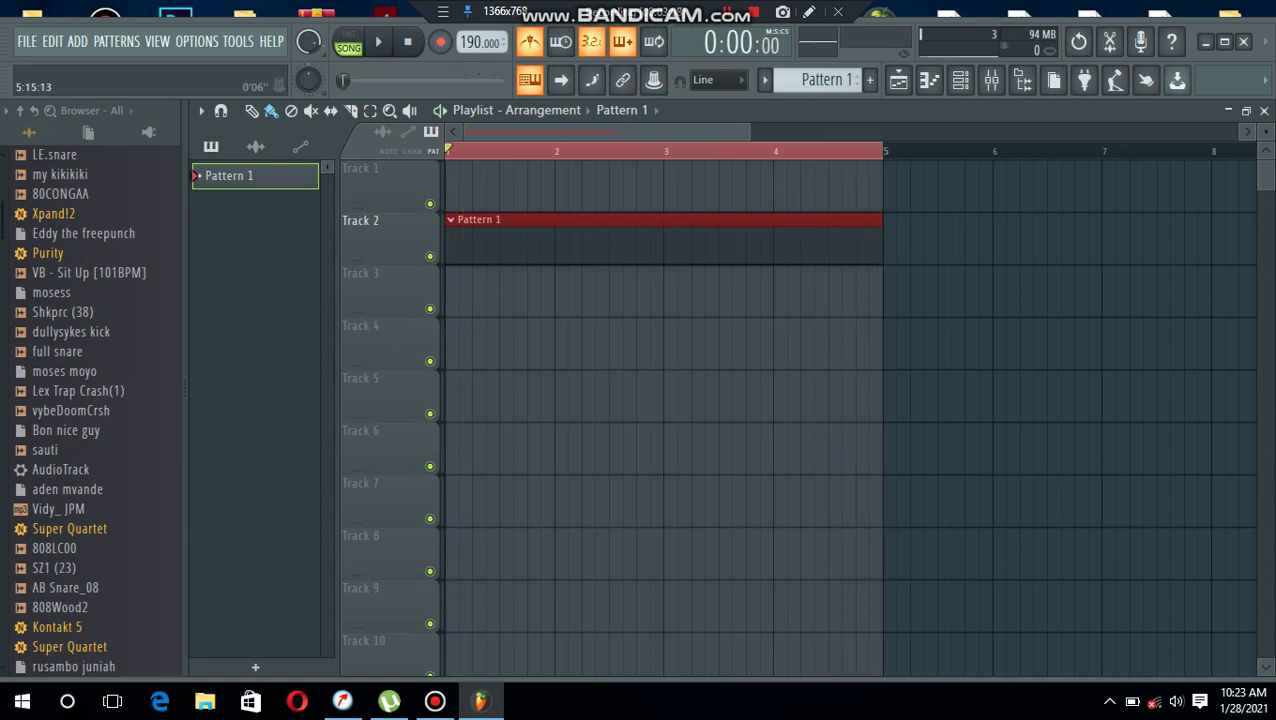
In Hypersonic's piano roll, draw a one-bar chord of D#4, G4, A#4 and D#5 in bar 1
left_click(960, 80)
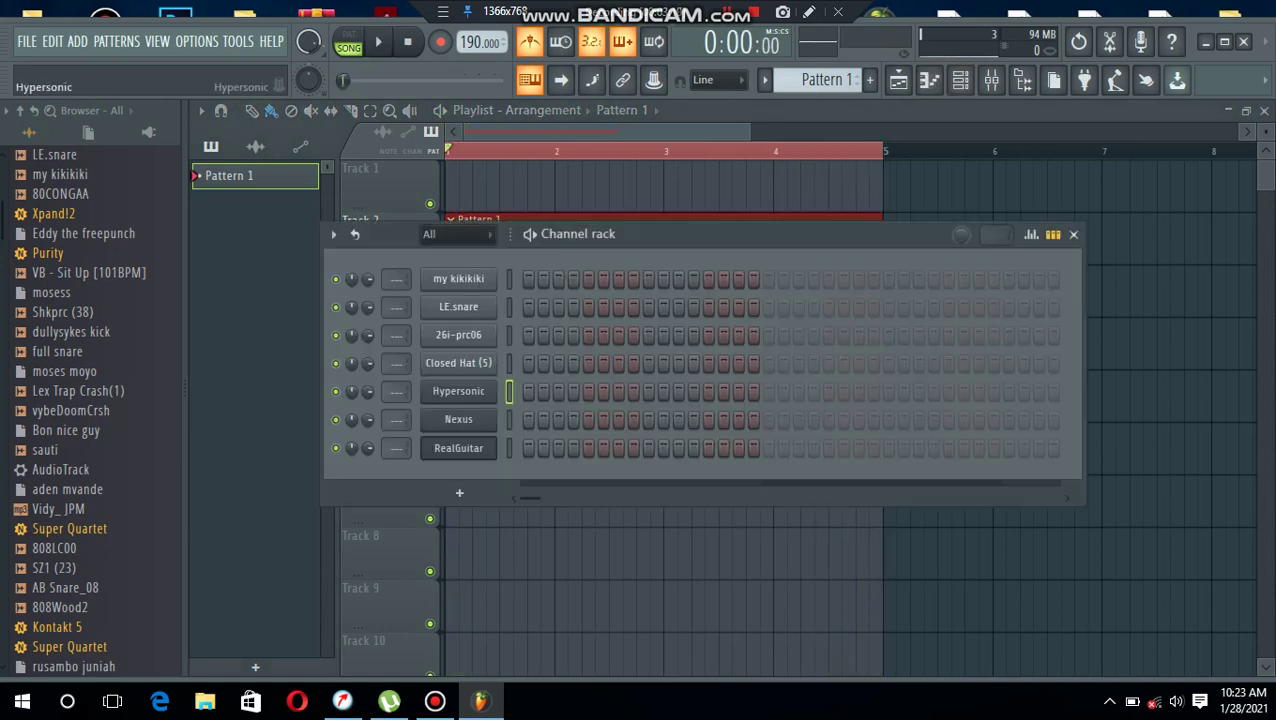
right_click(490, 386)
left_click(530, 390)
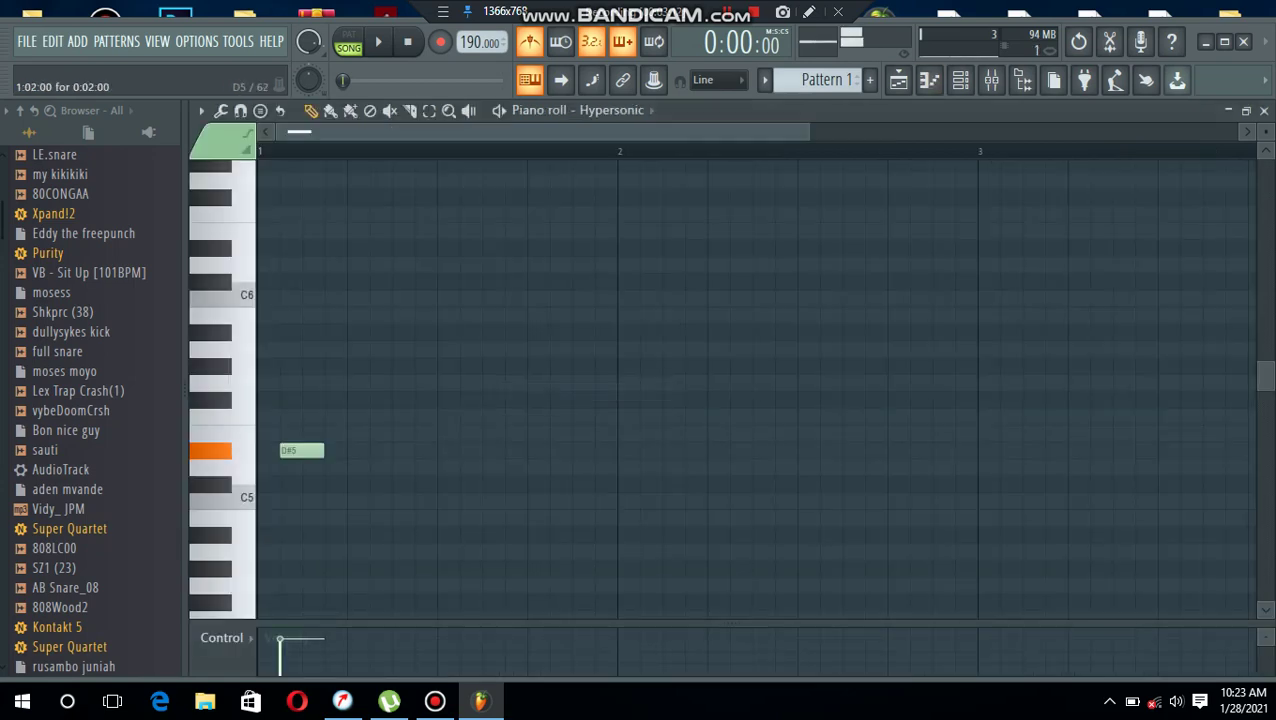
left_click_drag(300, 451, 615, 495)
left_click_drag(310, 428, 265, 428)
left_click(280, 377)
left_click(280, 292)
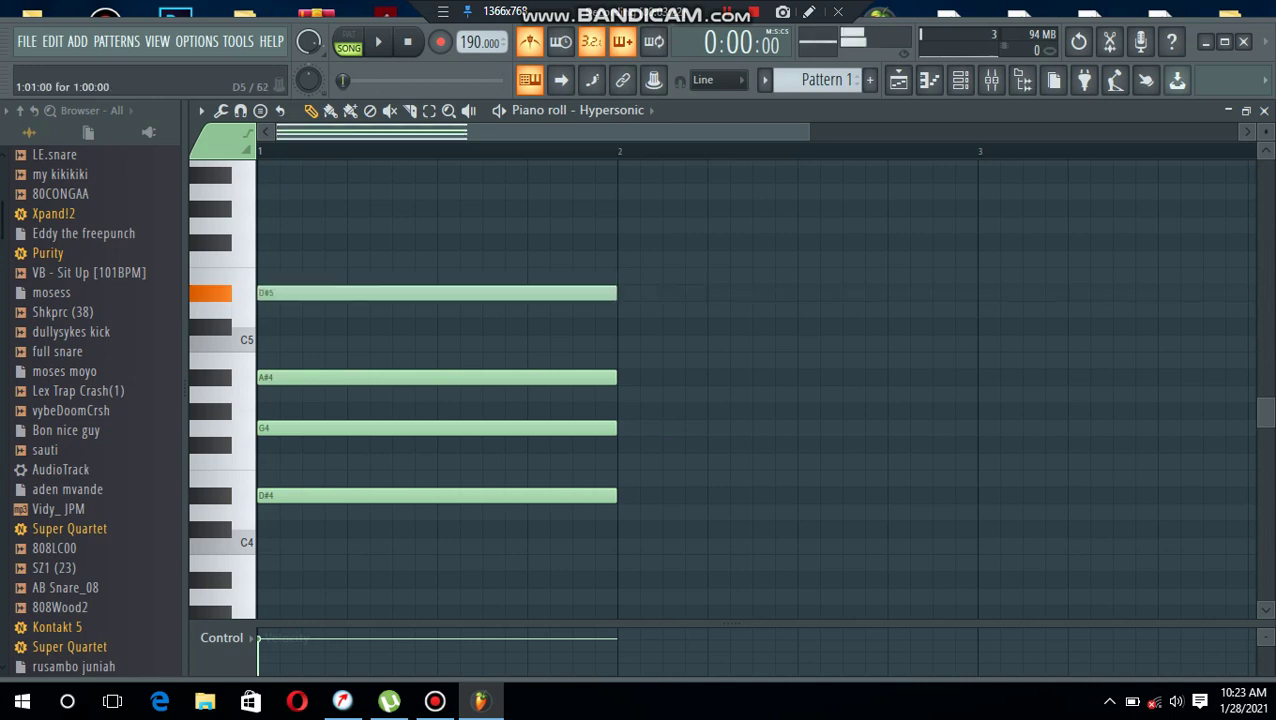
Draw a one-bar chord of F4, A4, C5 and F5 in bar 2
left_click(640, 461)
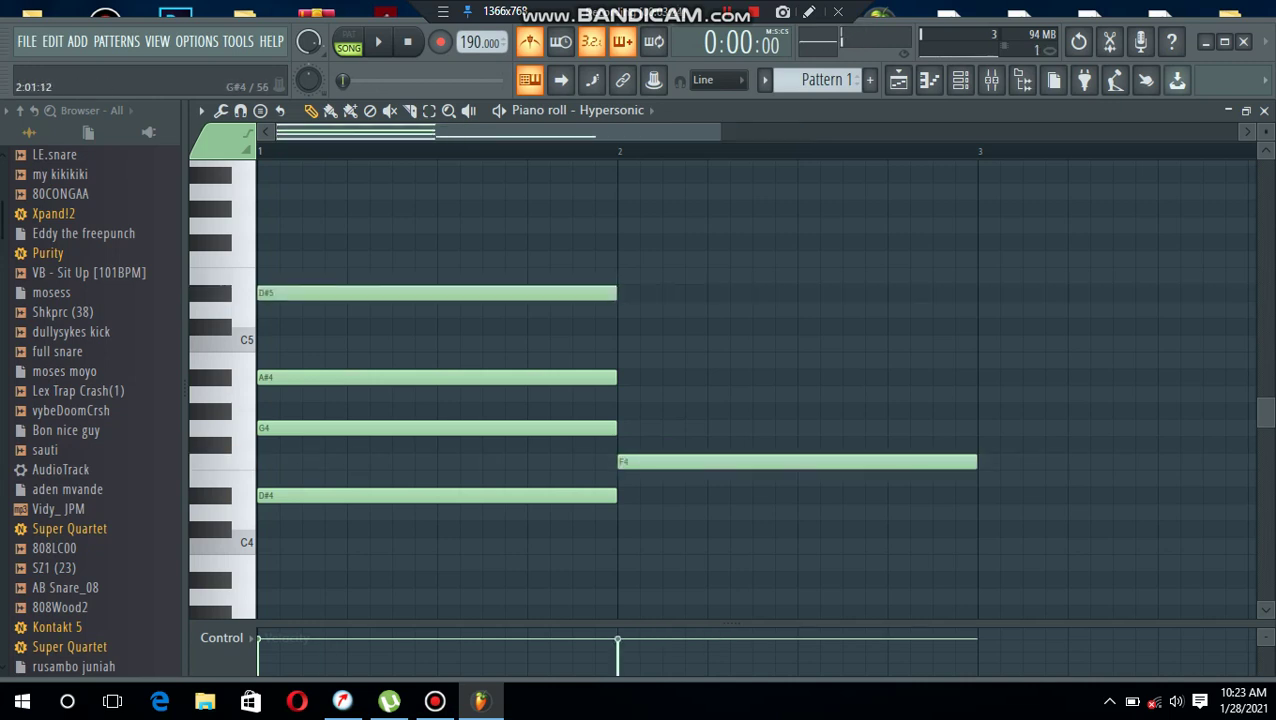
left_click(640, 394)
left_click(640, 343)
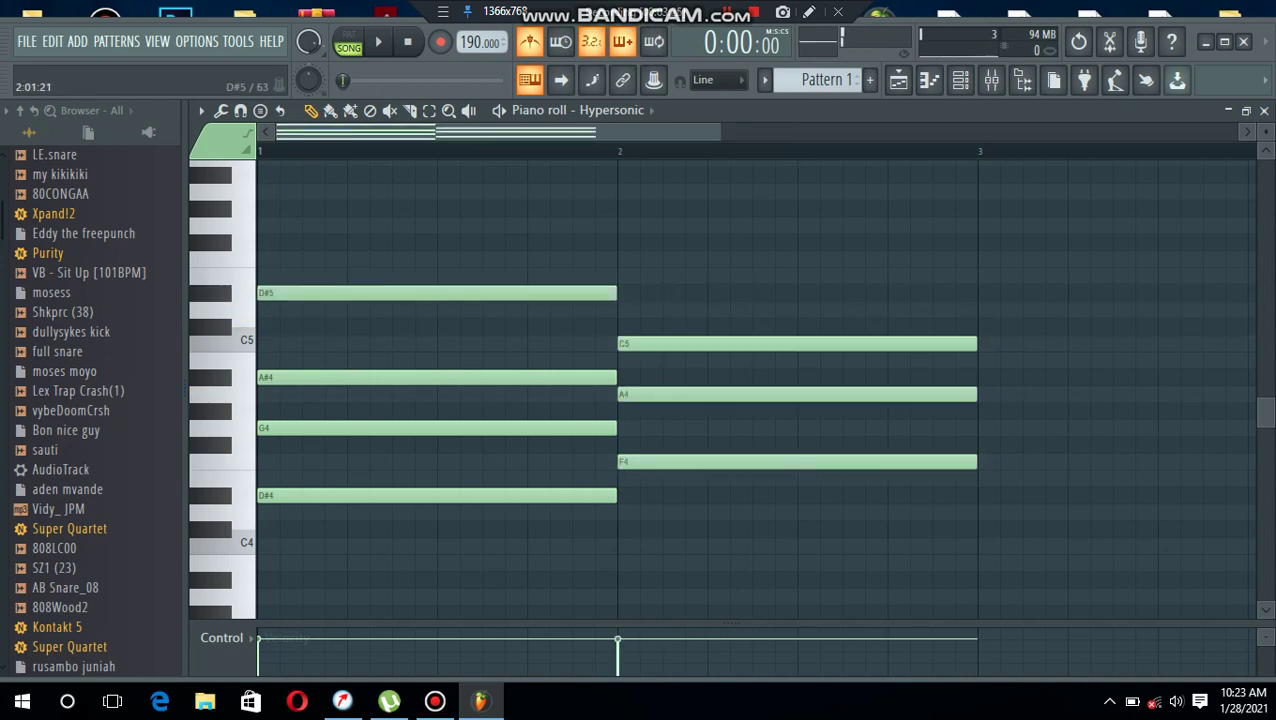
left_click(640, 259)
Draw a G4, A#4, D5 and G5 chord at bar 3, stretch it to two bars, and play the progression
scroll(640, 300, "down", 3)
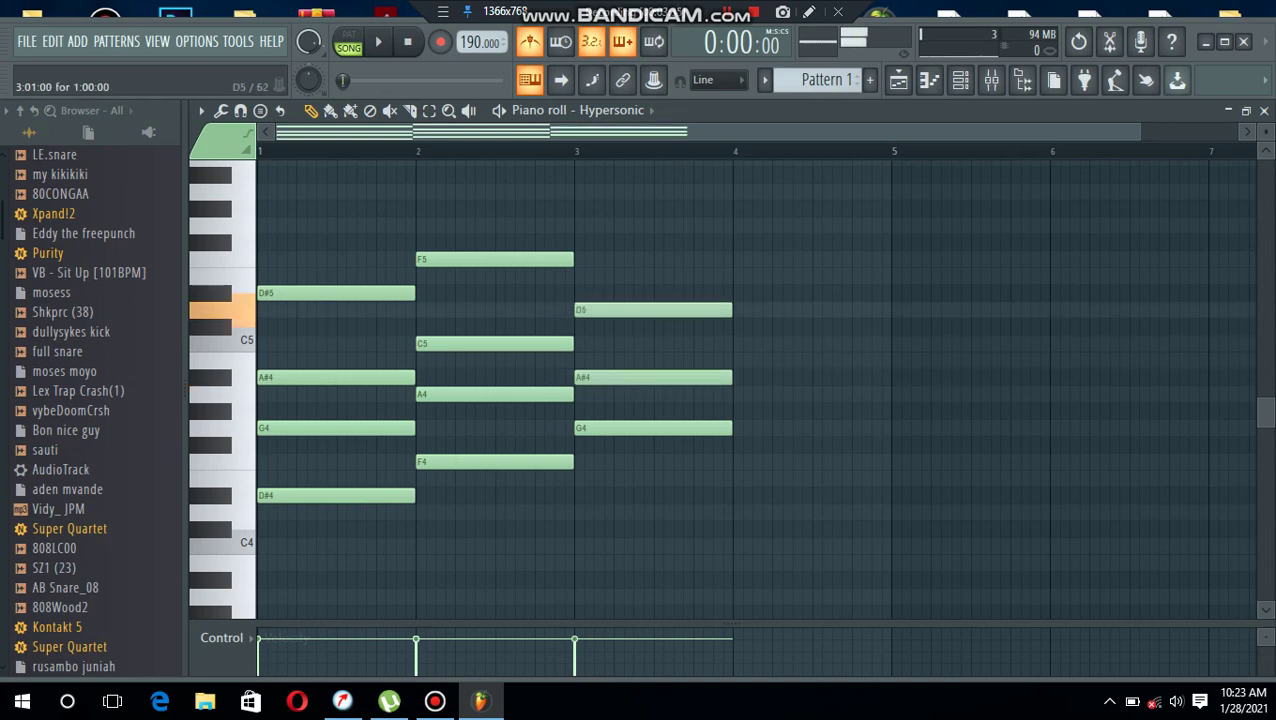
left_click(585, 225)
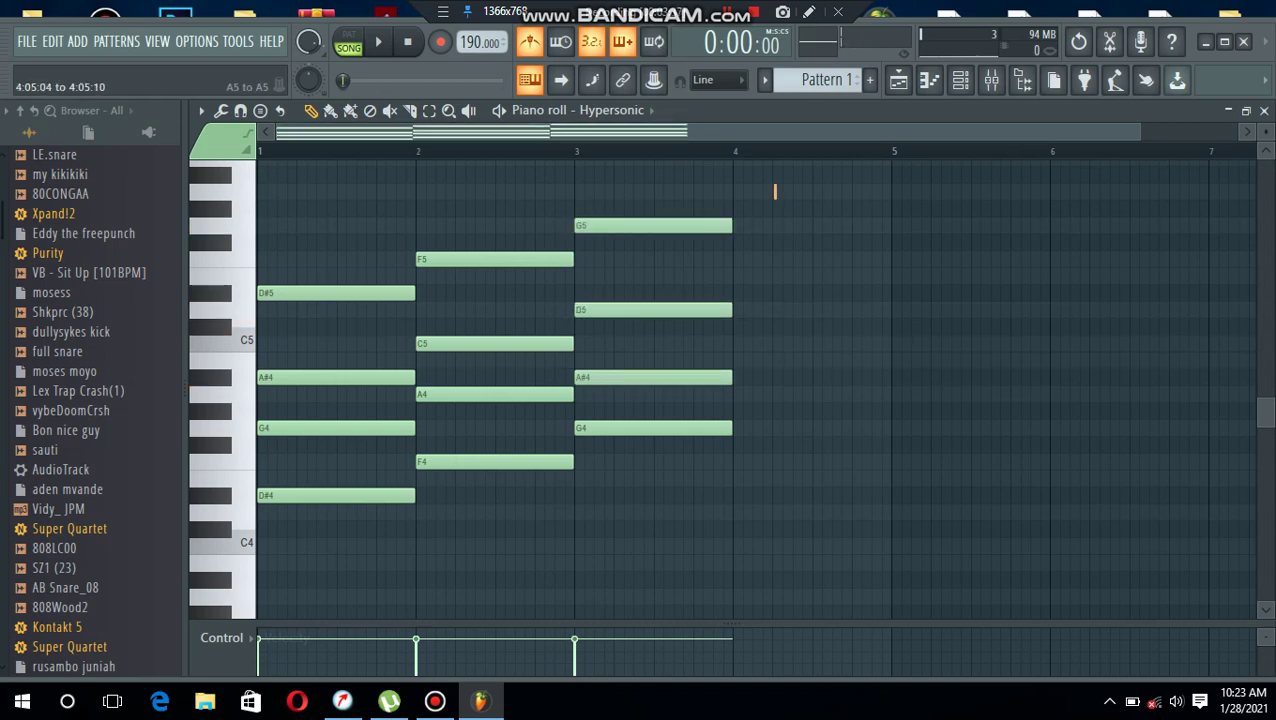
left_click_drag(775, 191, 573, 452)
left_click_drag(761, 326, 930, 326)
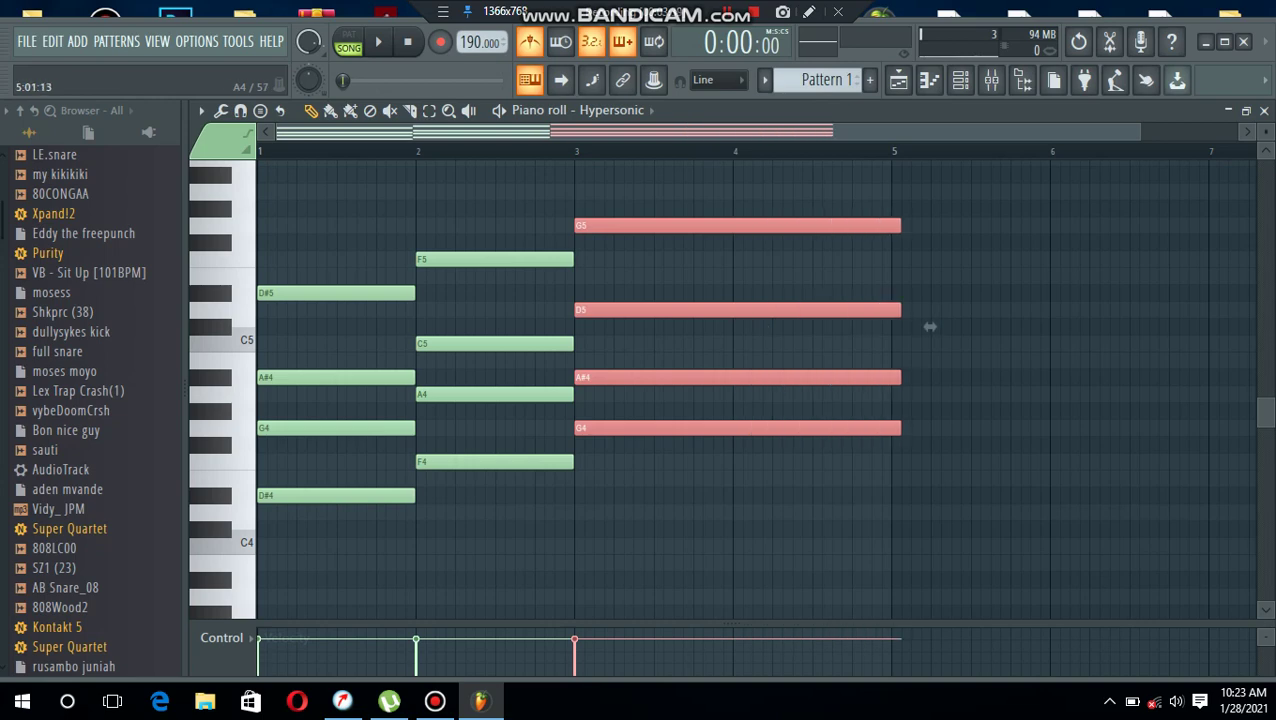
key("space")
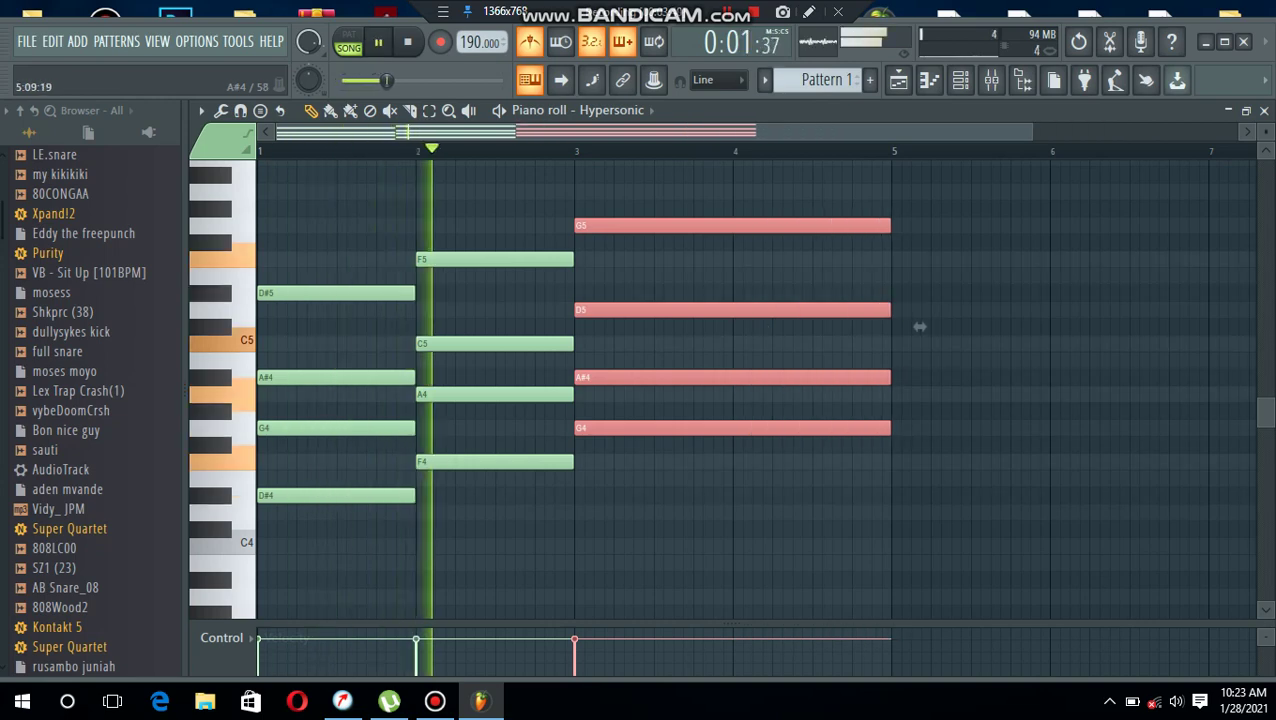
Leave Hypersonic's piano roll, create Pattern 2, and place its clip at bar 1 of Track 3 in the playlist
key("ctrl+d")
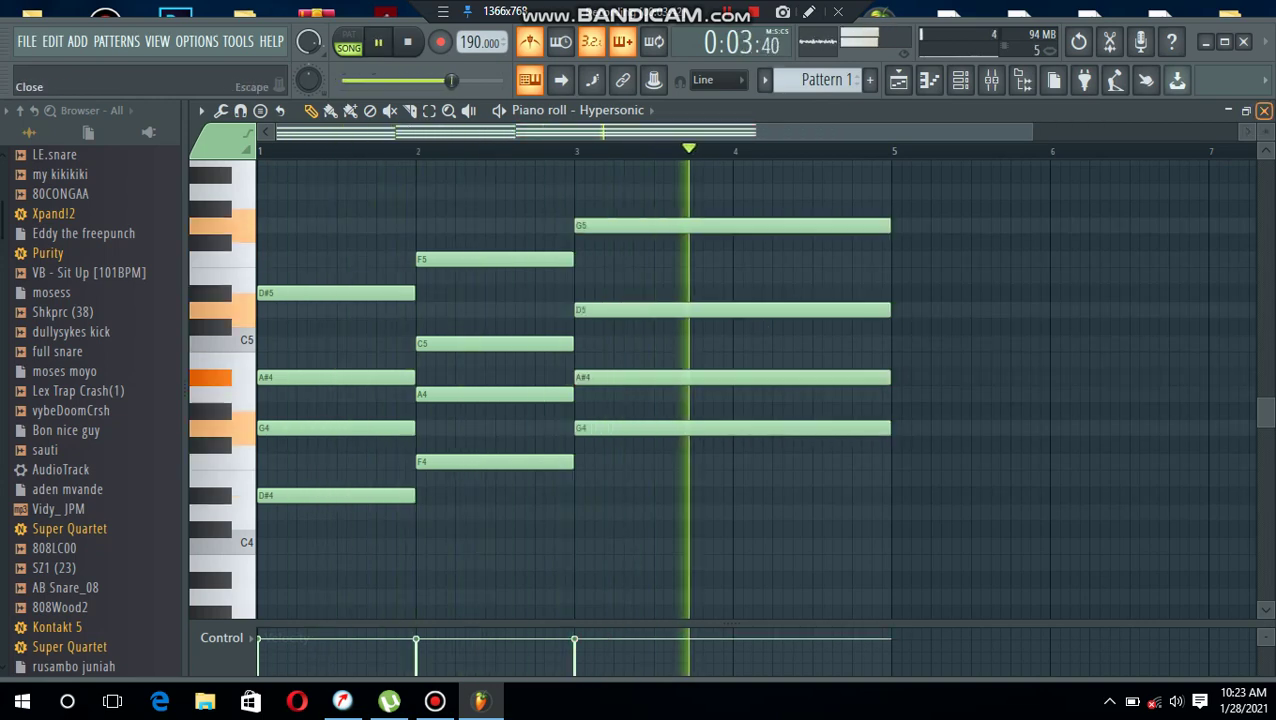
left_click(1264, 110)
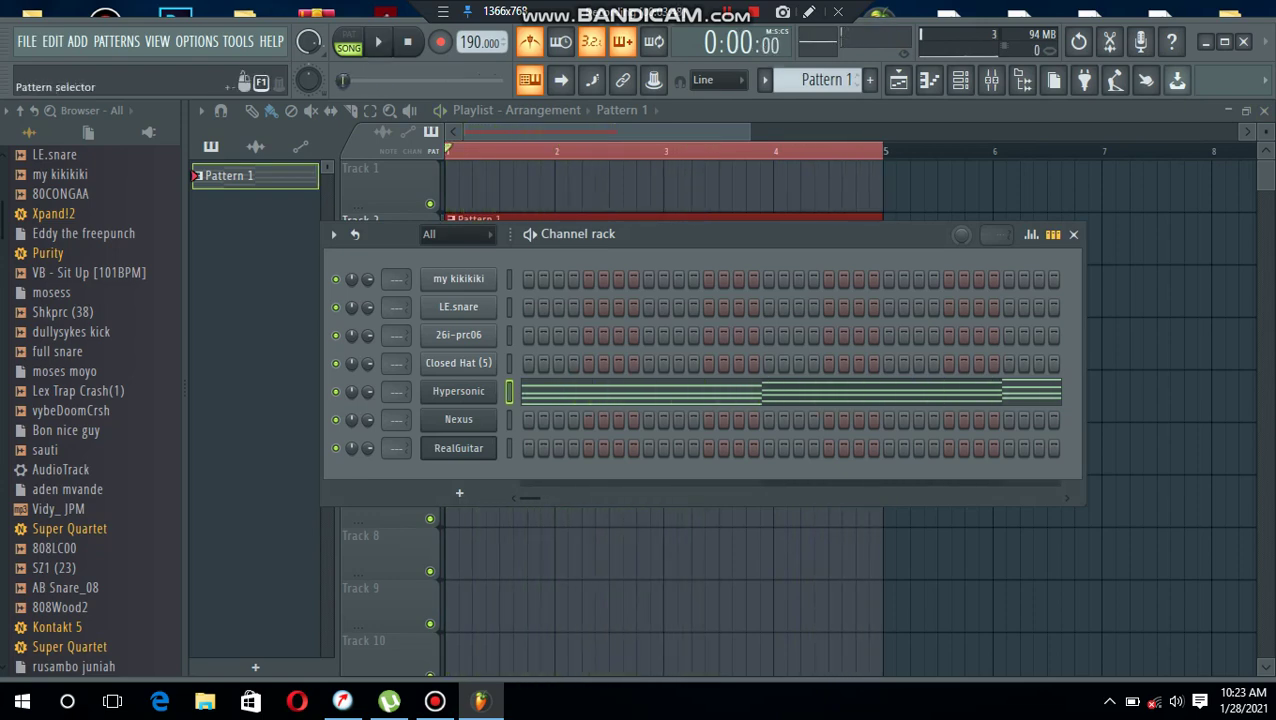
left_click(857, 76)
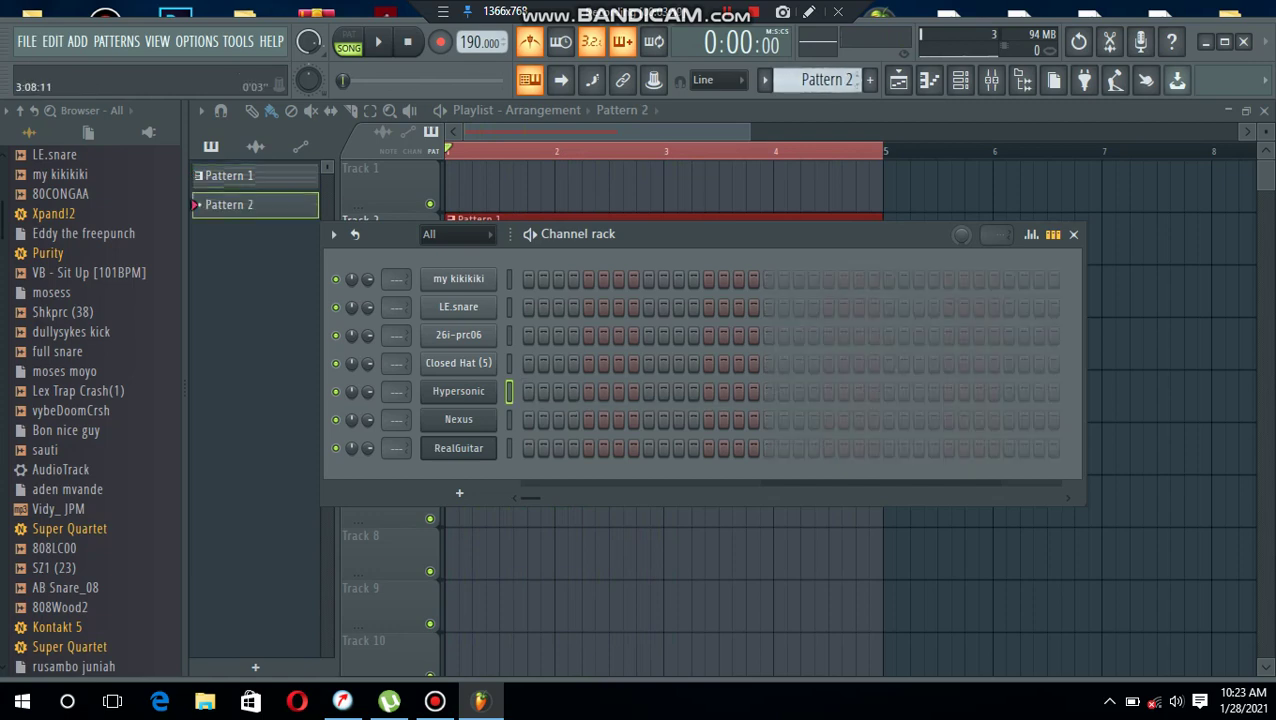
key("F6")
left_click(499, 291)
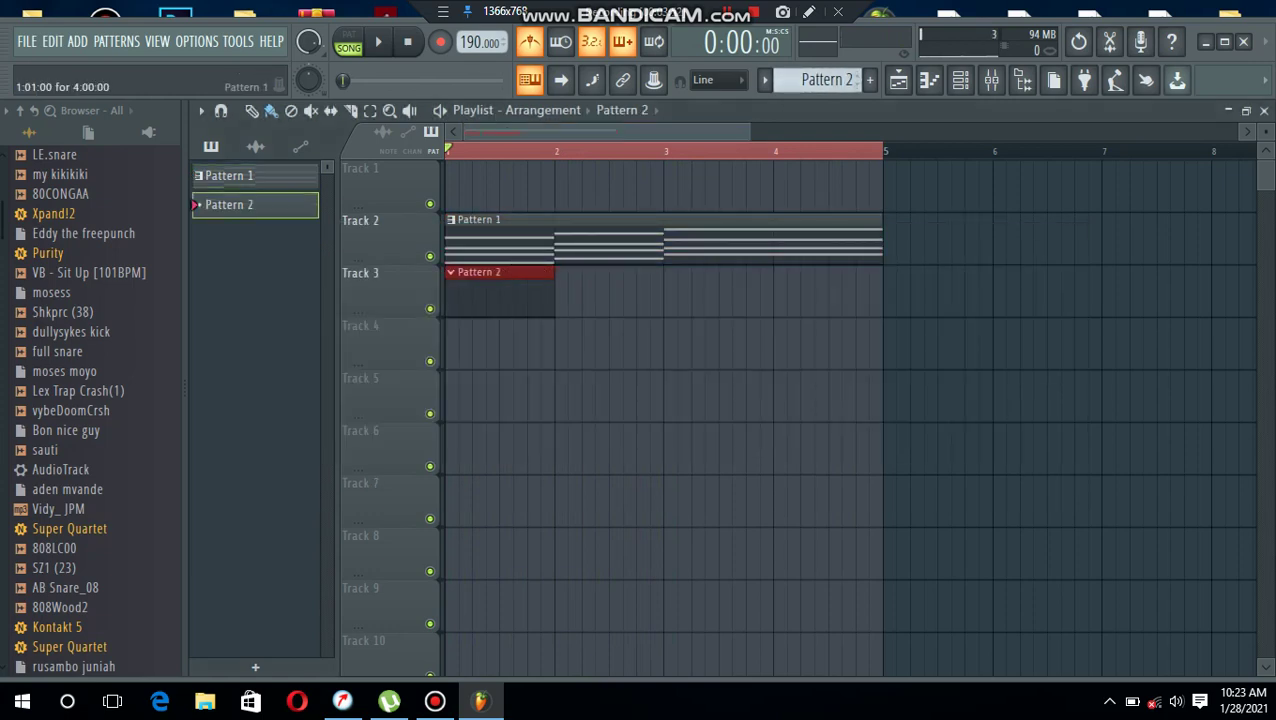
Move the Pattern 2 clip to Track 4 and the Pattern 1 clip to Track 3, and lengthen Pattern 2 to four bars
left_click_drag(516, 291, 516, 343)
left_click_drag(555, 240, 560, 294)
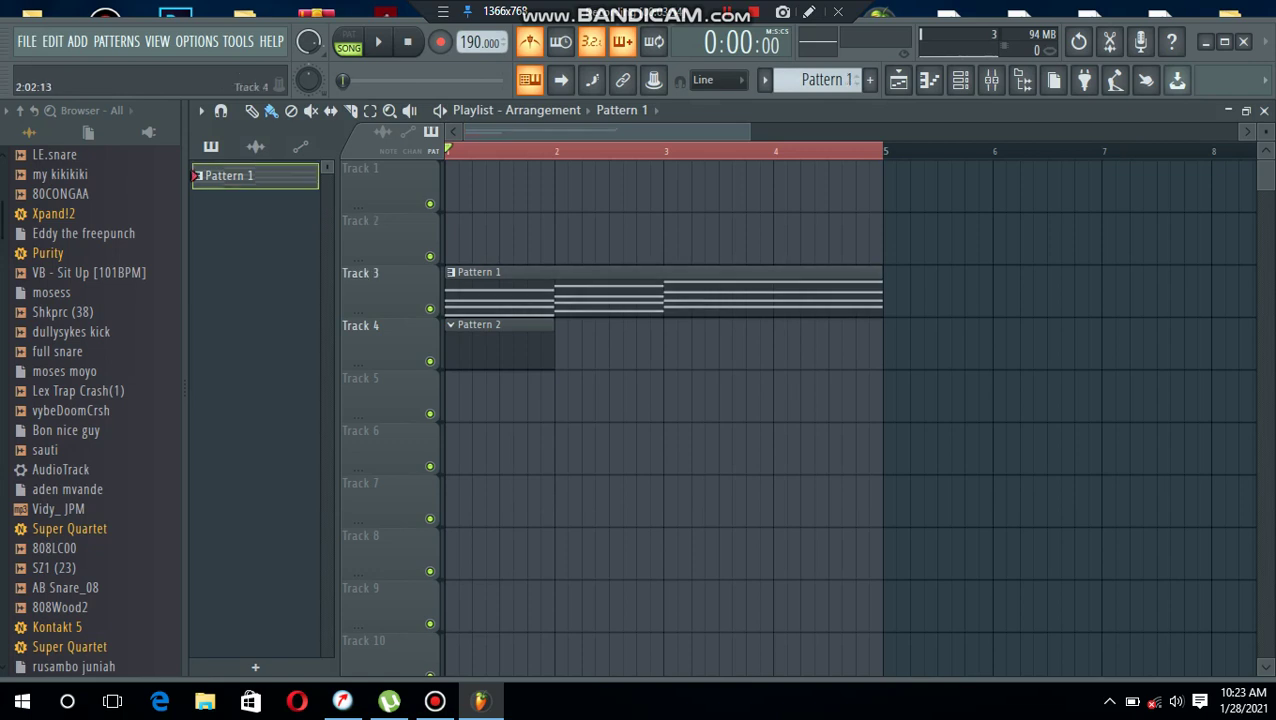
left_click_drag(554, 345, 841, 345)
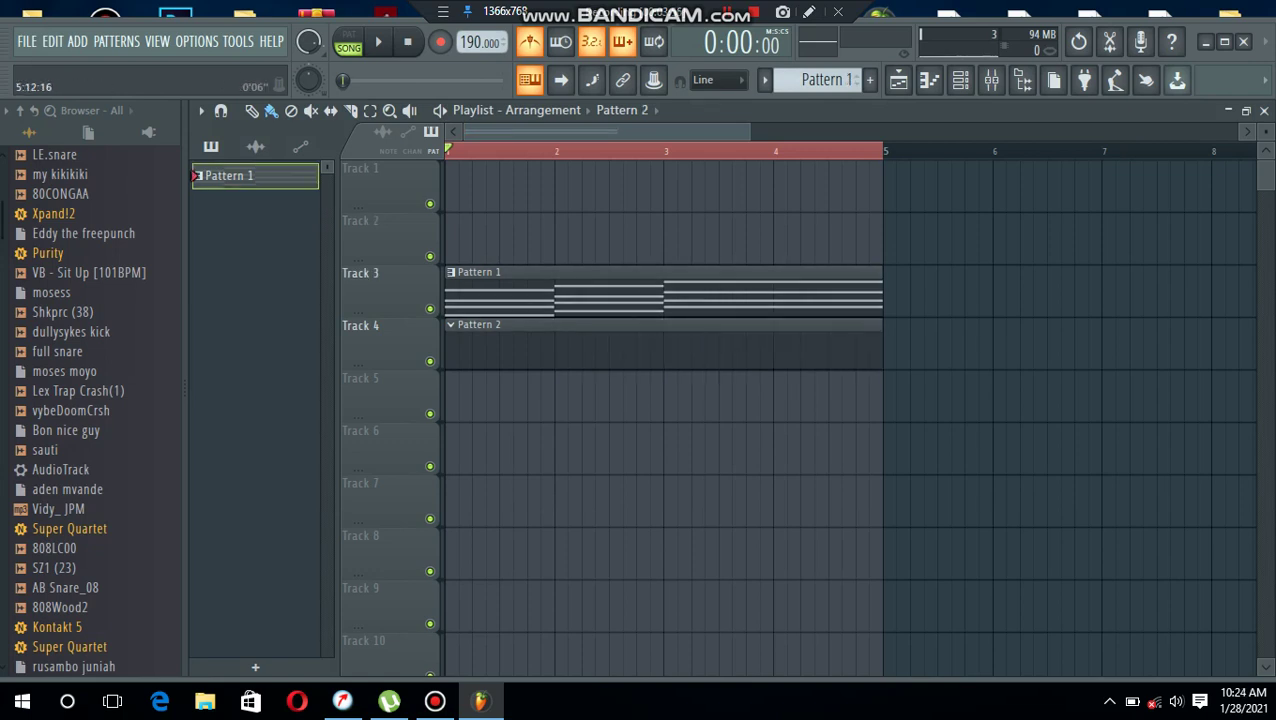
Load the PL Digital Xylophone preset from the Plucked category in the Nexus channel, and close the plugin
left_click(960, 80)
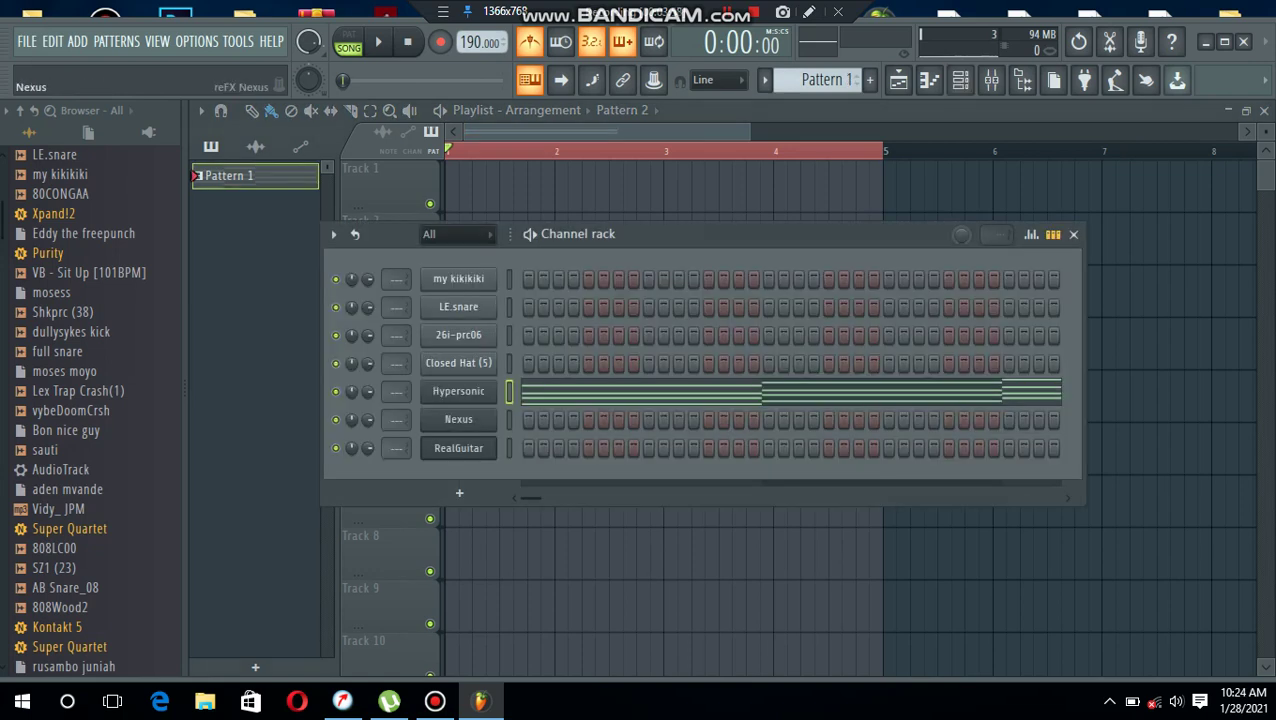
left_click(458, 419)
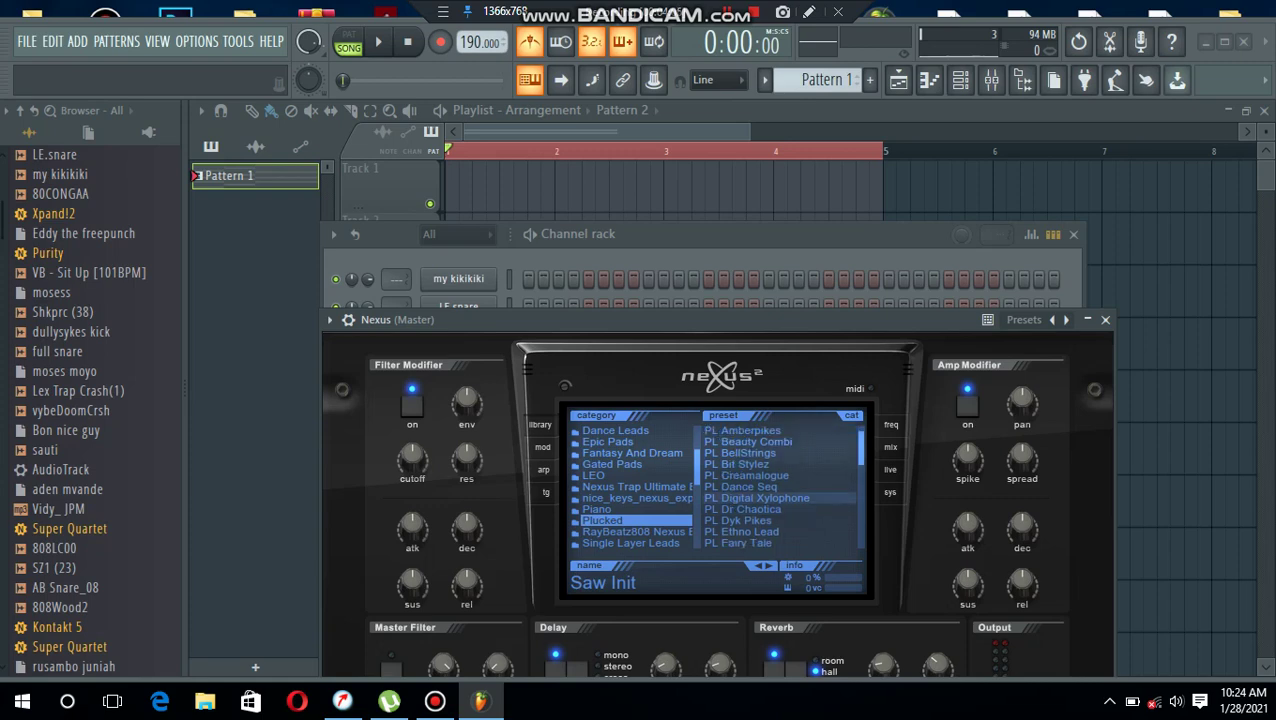
left_click_drag(700, 320, 670, 174)
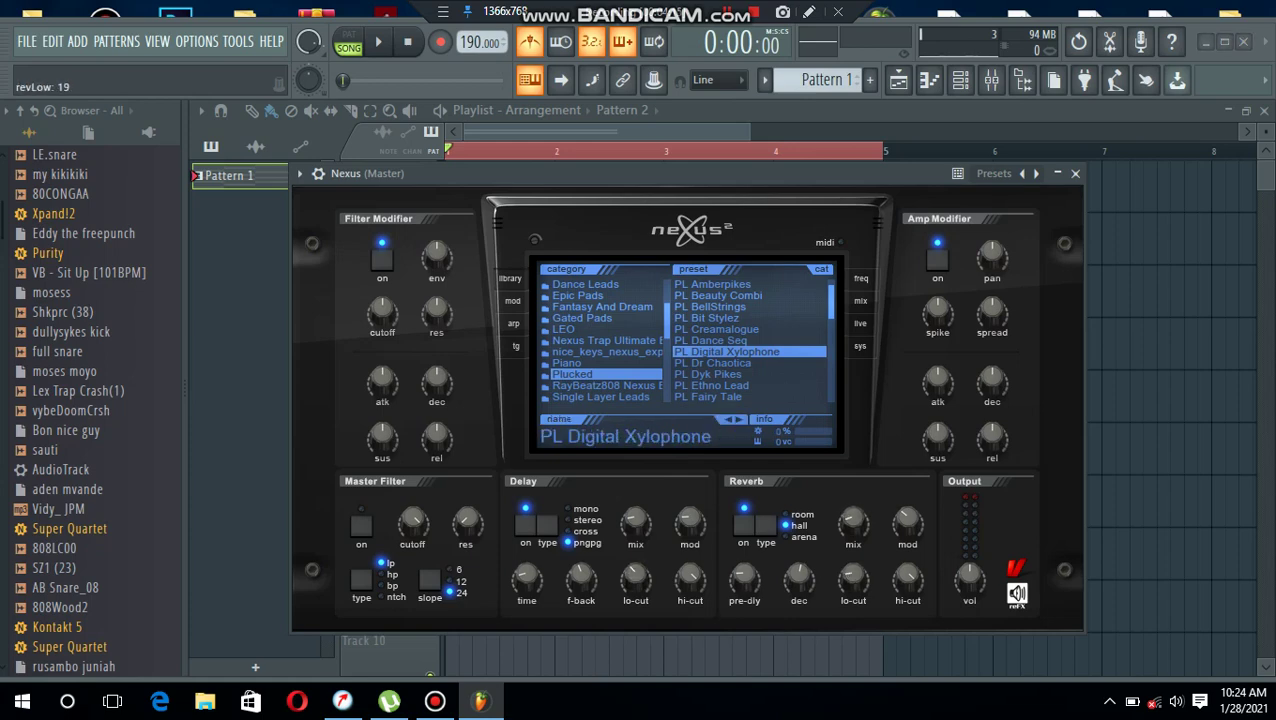
left_click(1075, 173)
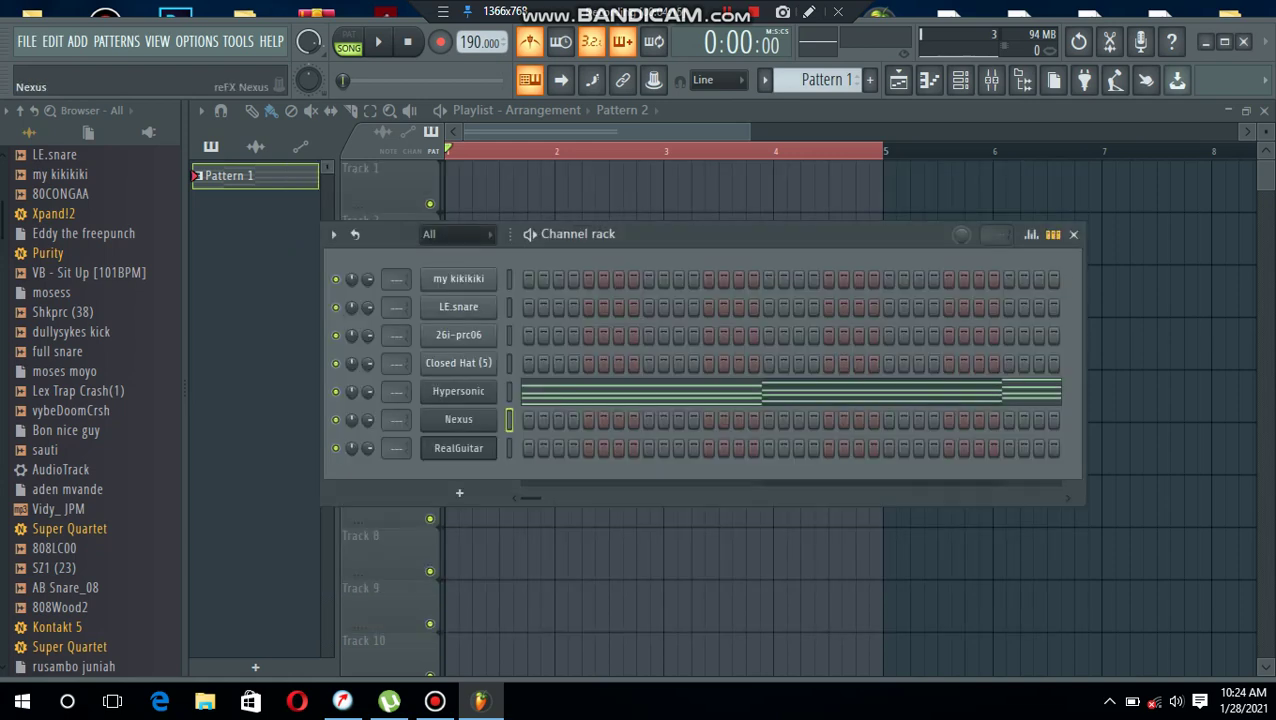
right_click(490, 414)
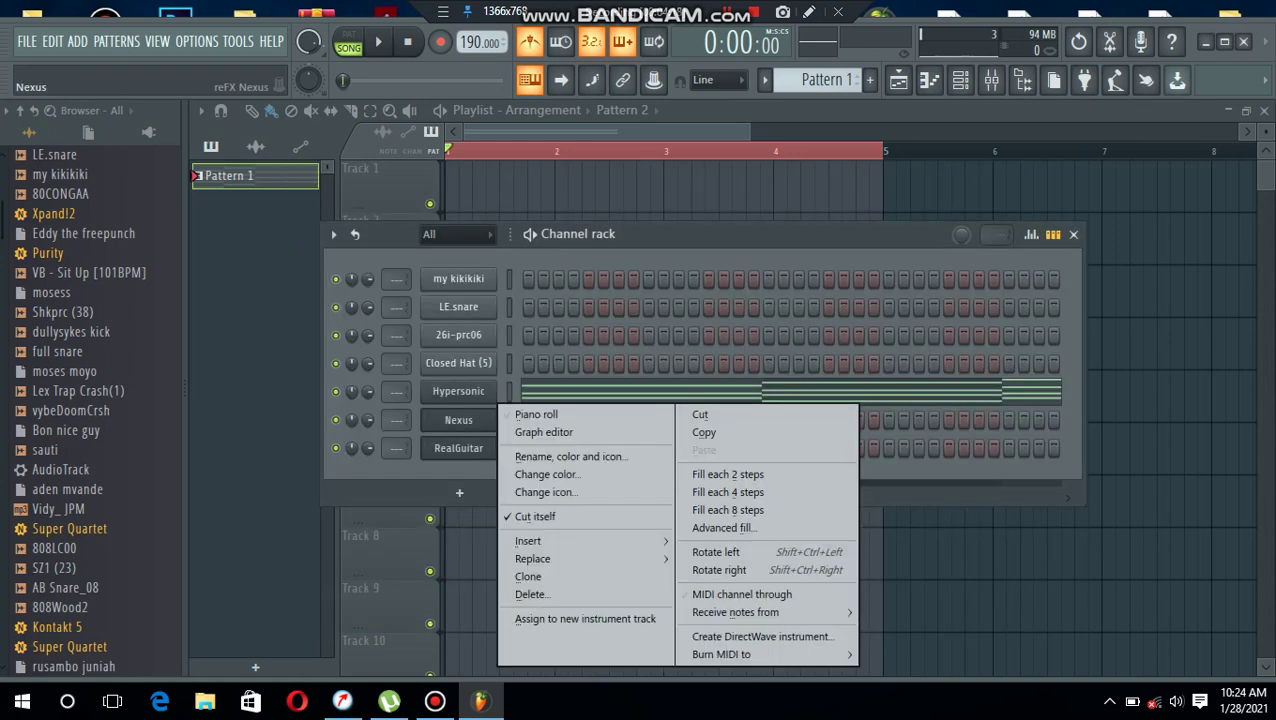
left_click(538, 414)
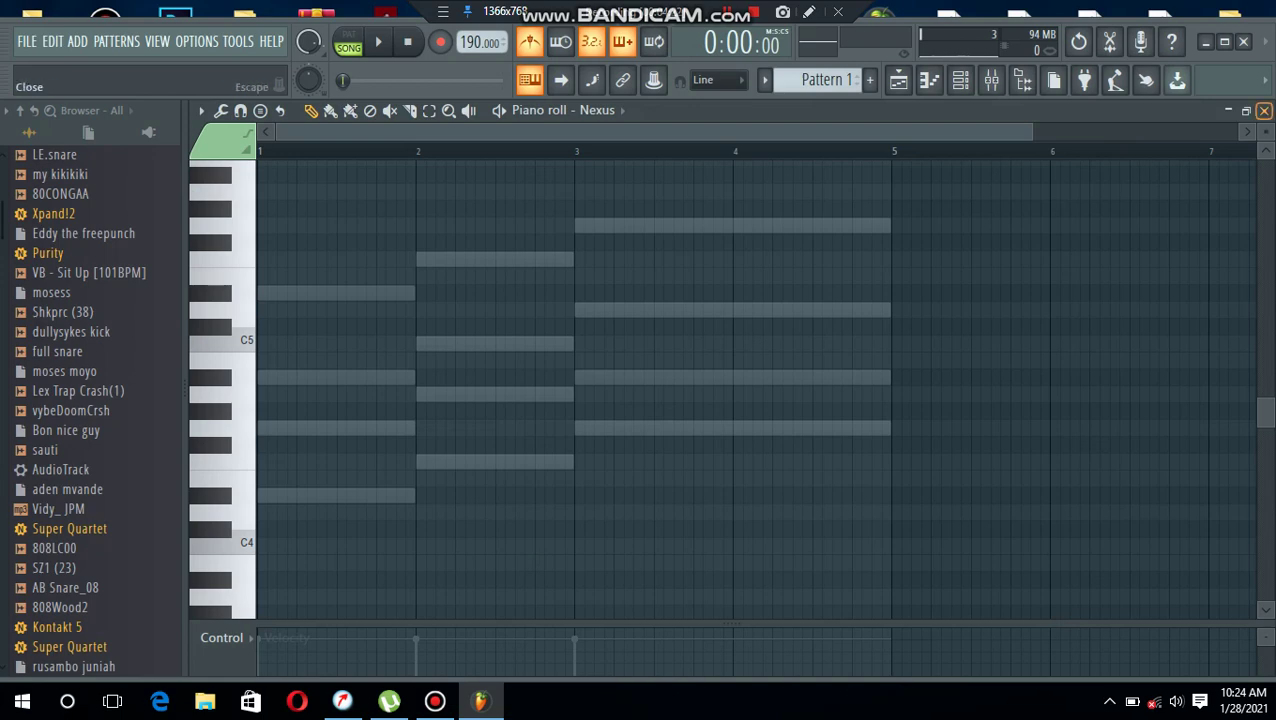
left_click(1264, 110)
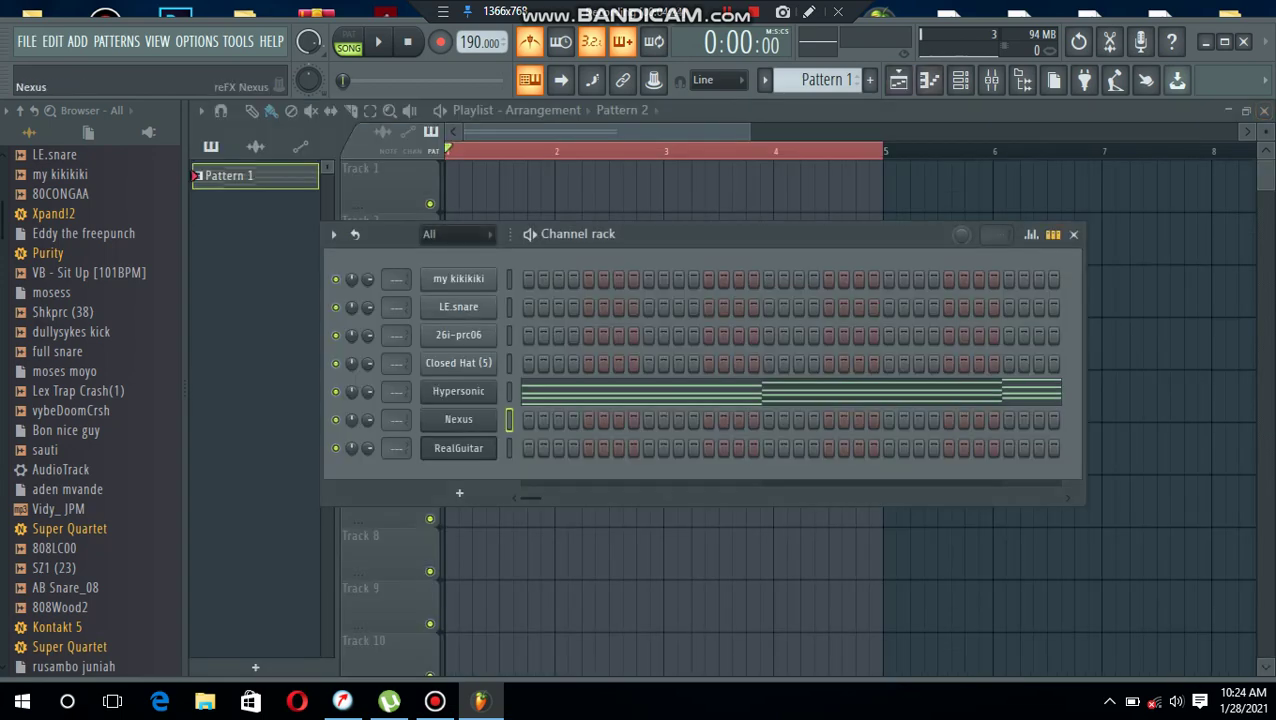
In Nexus's piano roll for Pattern 1, place three short D#4 notes six steps apart in bar 1 with playback running
right_click(492, 416)
left_click(538, 414)
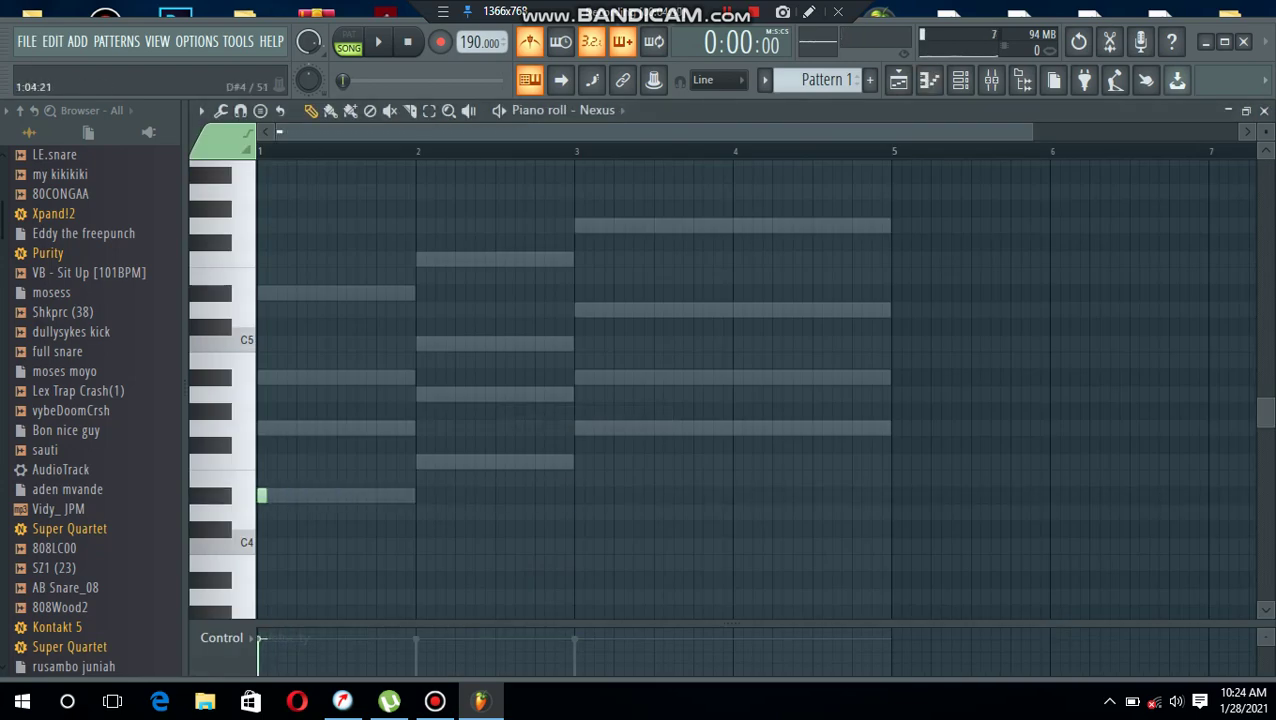
key("space")
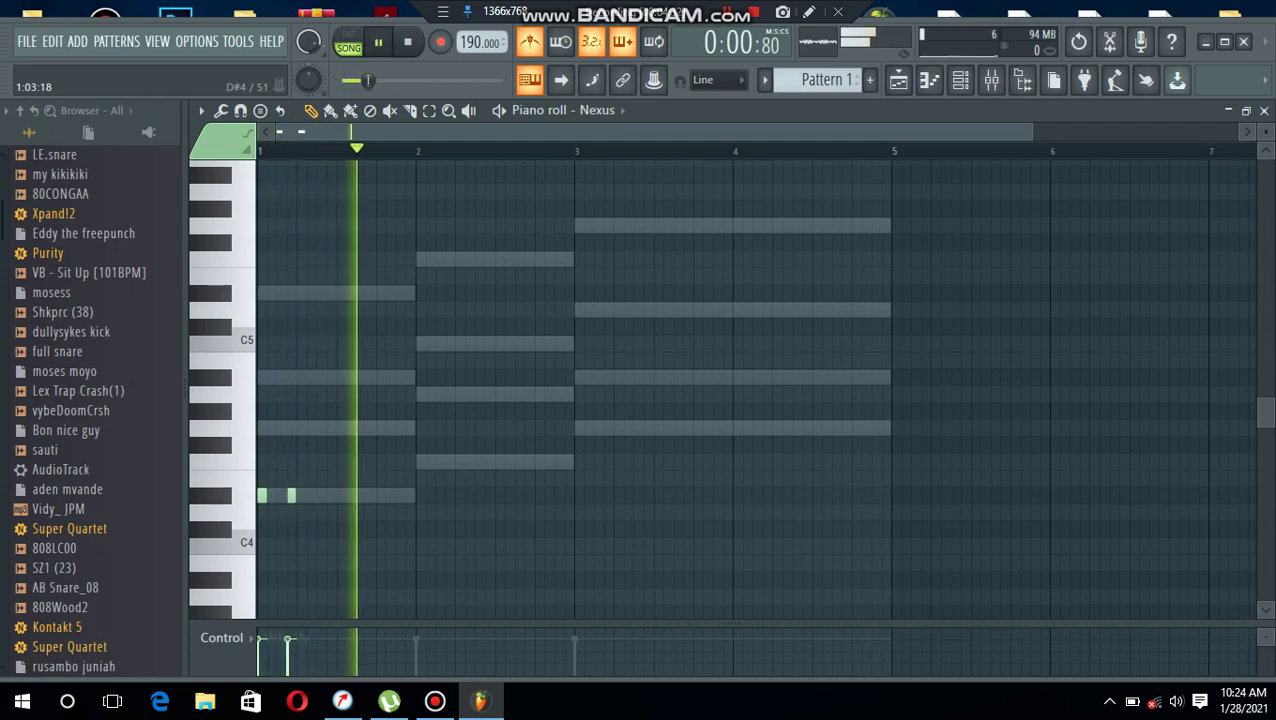
right_click(291, 496)
left_click(321, 495)
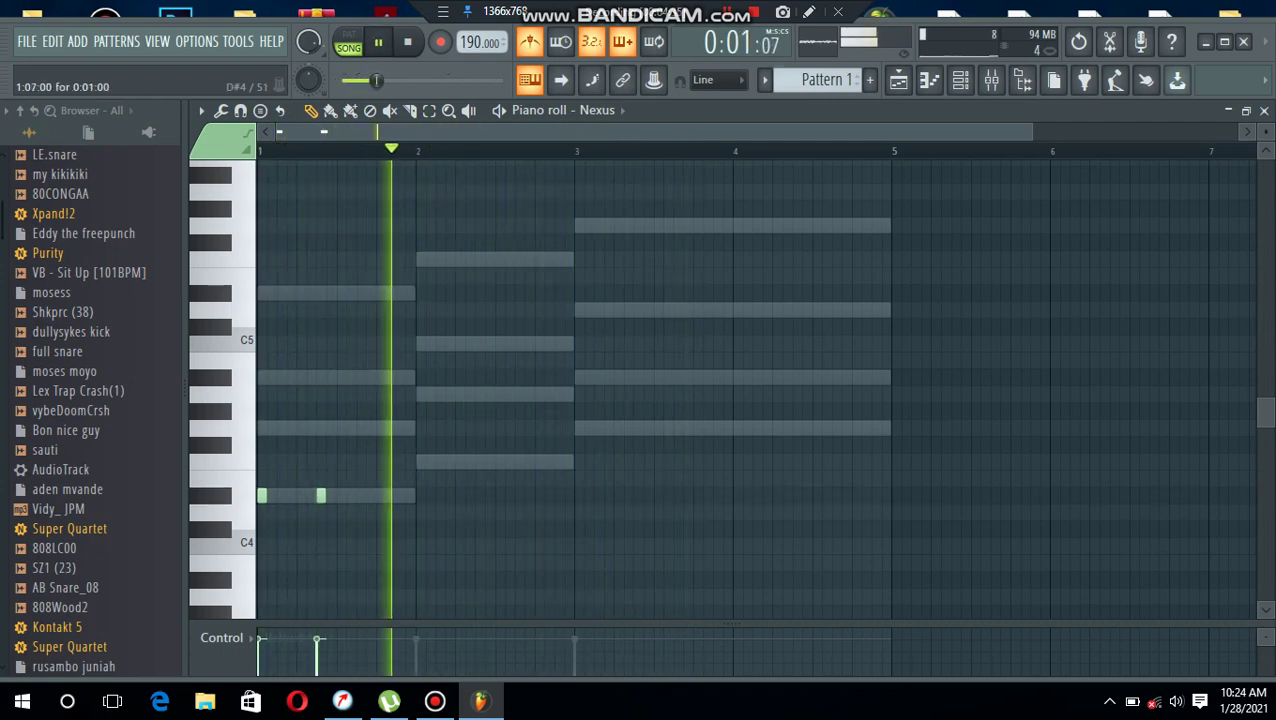
left_click(380, 495)
Place three short F4 notes six steps apart in bar 2
left_click(420, 461)
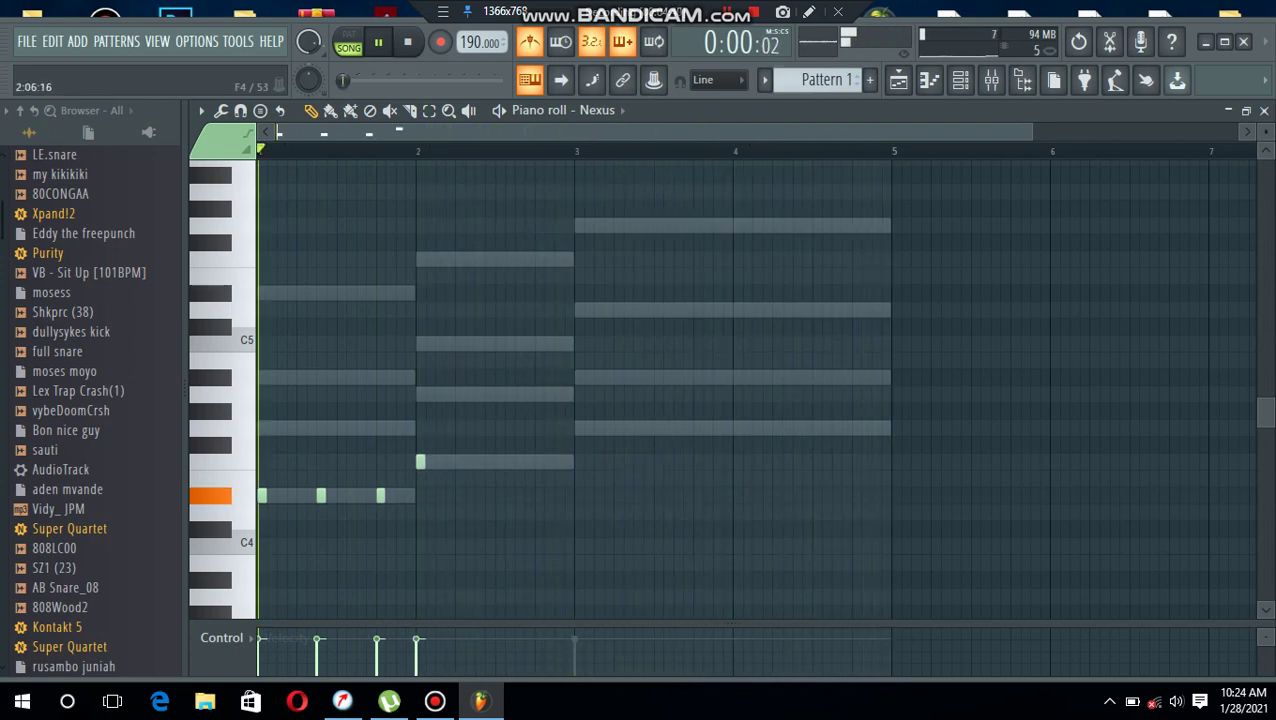
left_click(480, 461)
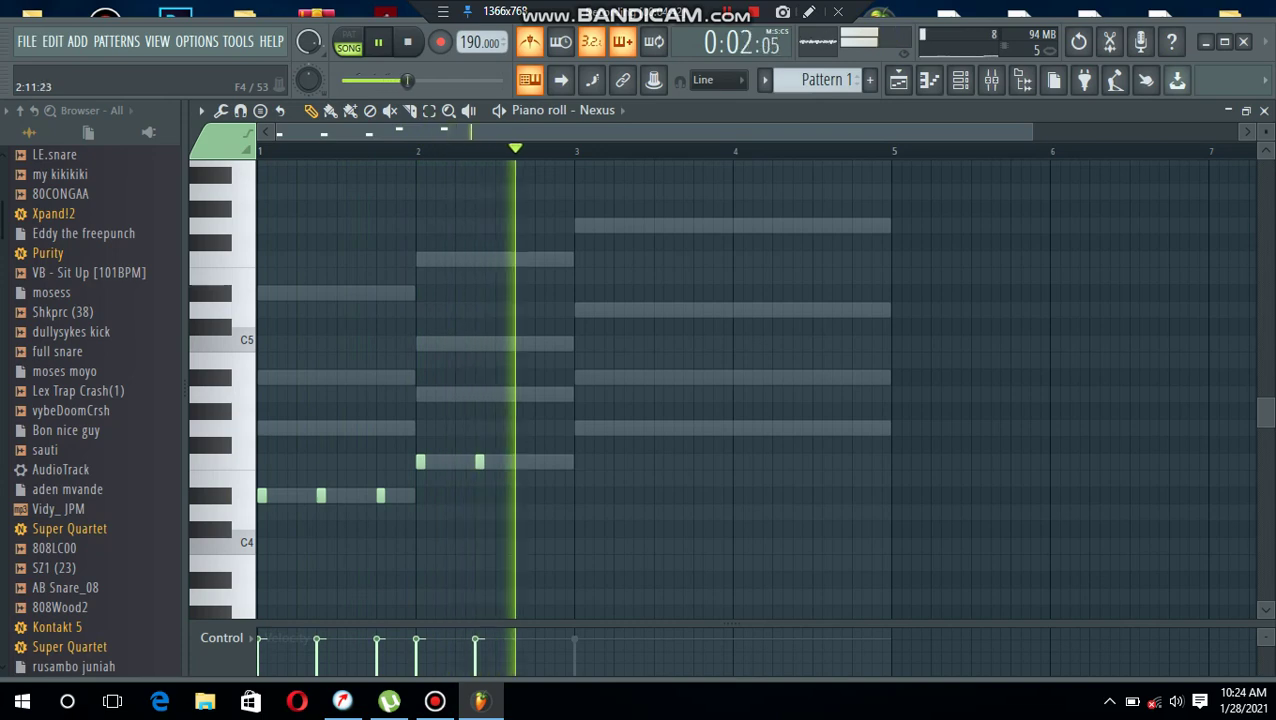
left_click(538, 461)
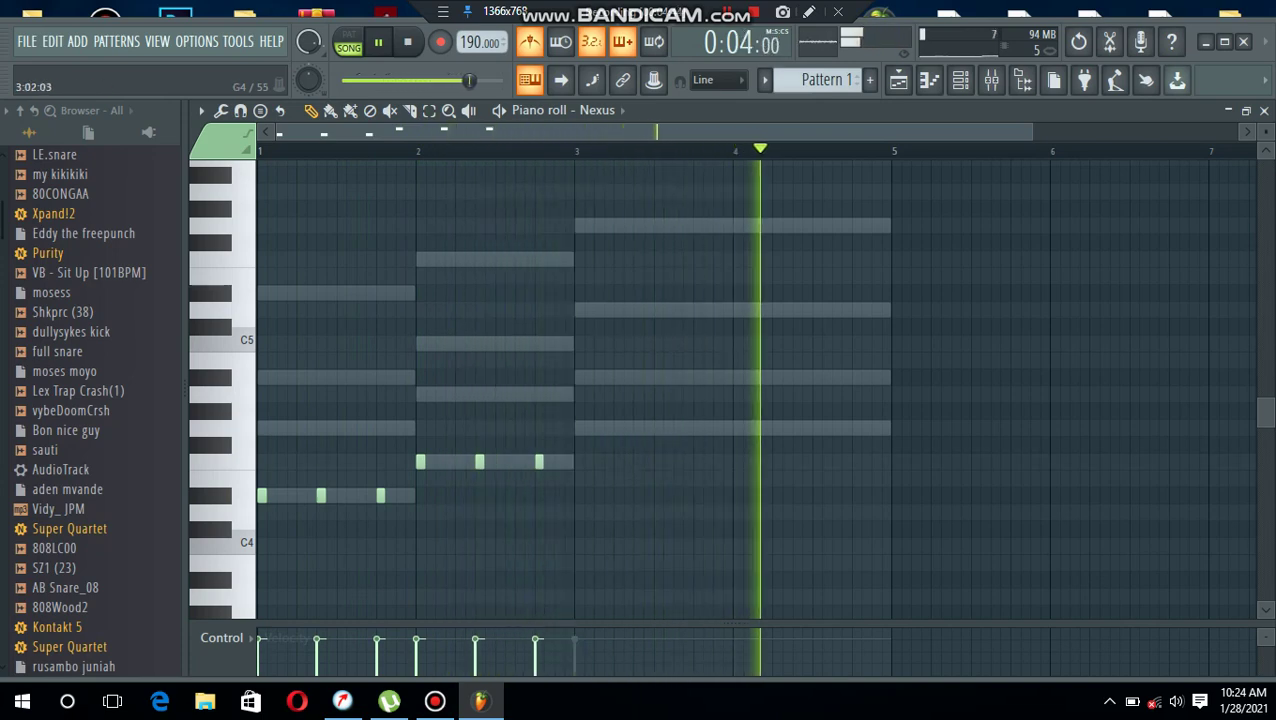
Add the same three-note rhythm on G4 in bar 3 and duplicate it to start at bar 4
mouse_move(588, 421)
left_mouse_down()
mouse_move(433, 502)
mouse_move(405, 502)
mouse_move(529, 461)
mouse_move(579, 410)
left_mouse_up()
left_click_drag(731, 411, 575, 433)
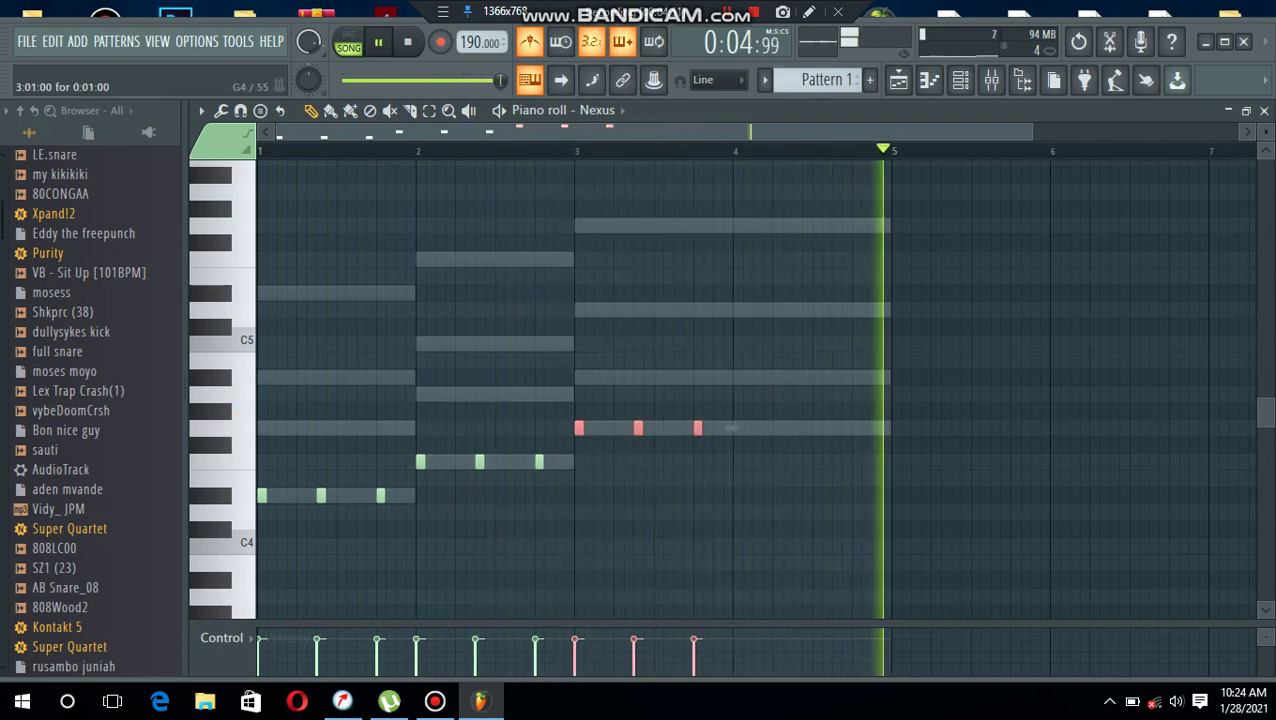
key("ctrl+b")
left_click_drag(746, 428, 736, 428)
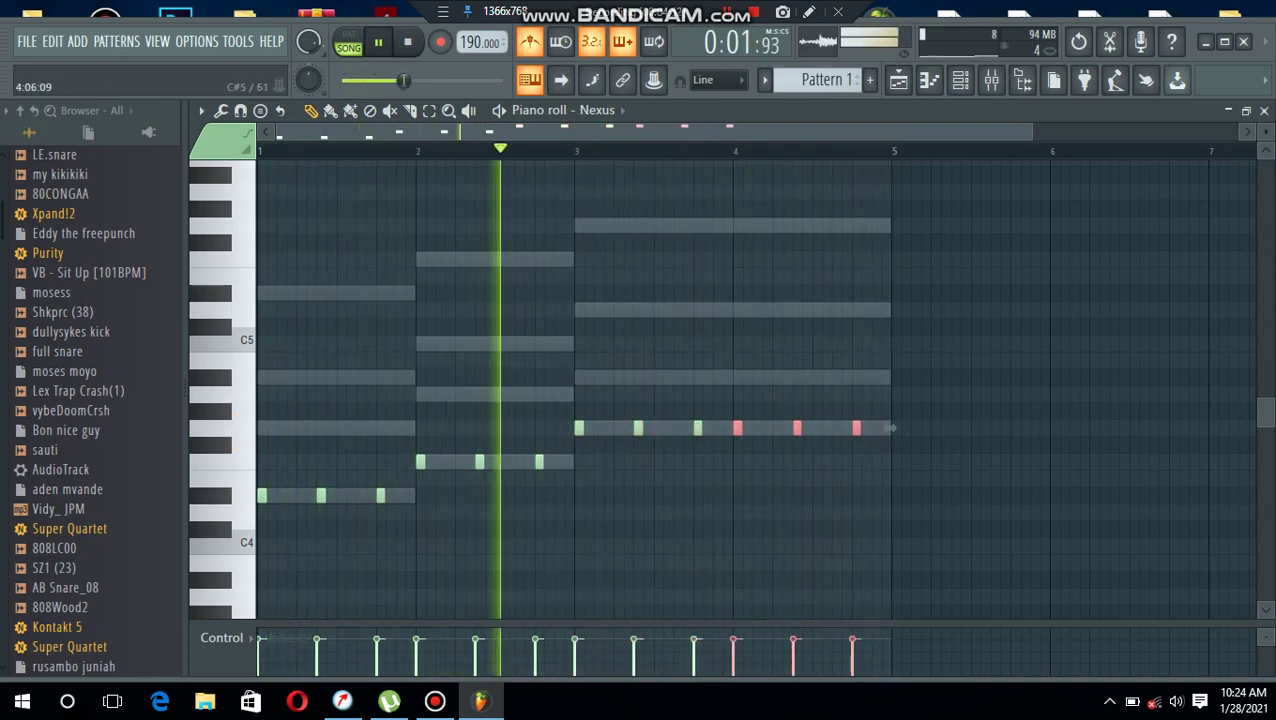
Try the Nexus notes one octave lower during playback
left_click(786, 326, "ctrl")
key("ctrl+Down")
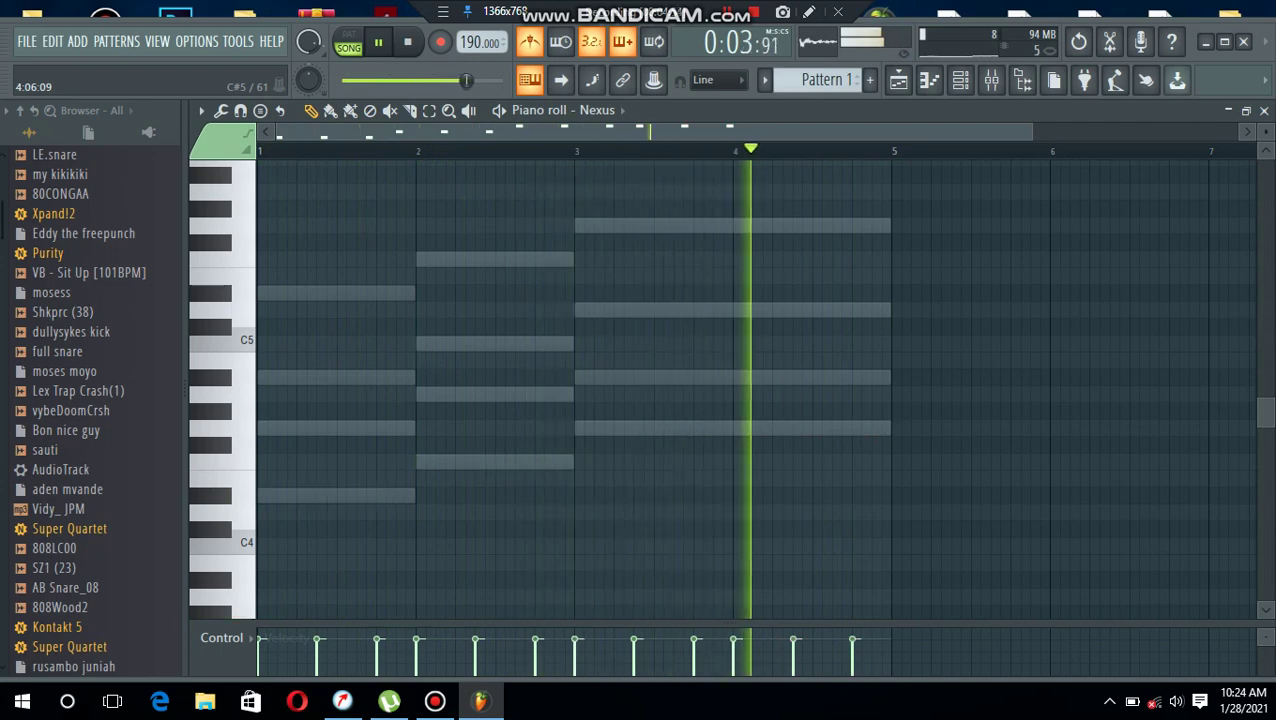
key("ctrl+Up")
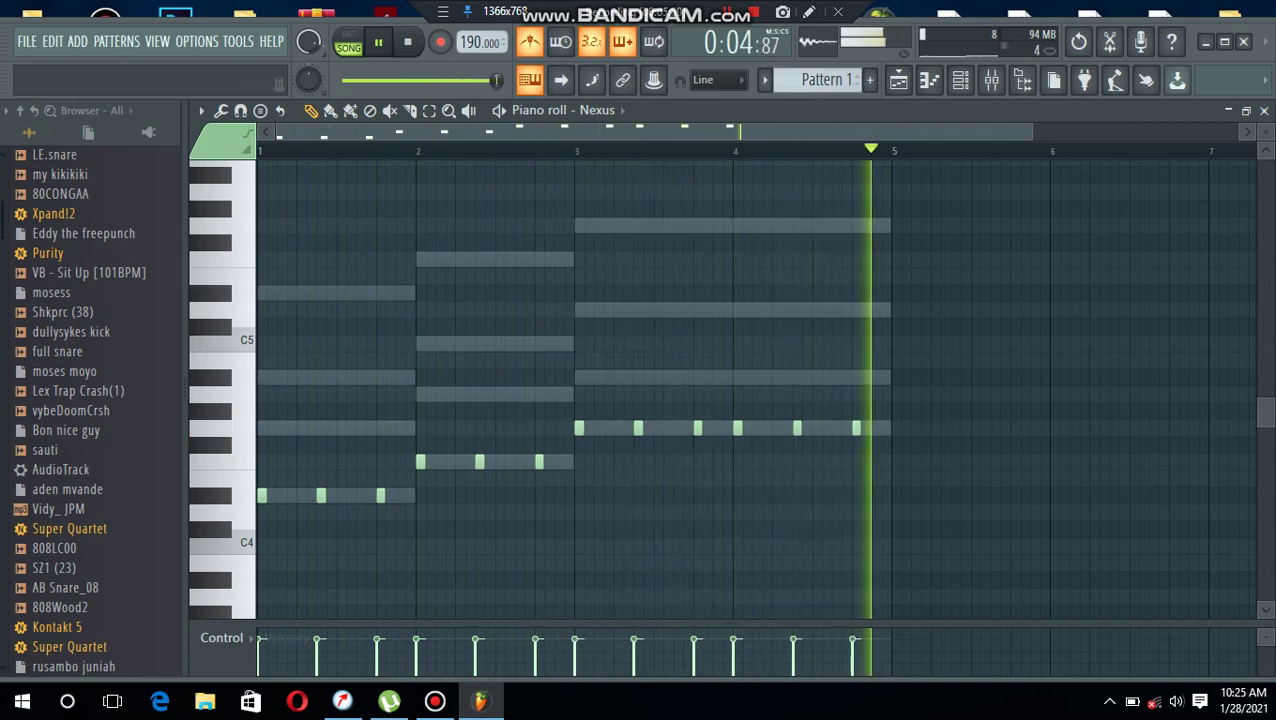
Duplicate all the Nexus notes one octave lower, on D#3, F3 and G3, and stop playback
scroll(574, 390, "down", 3)
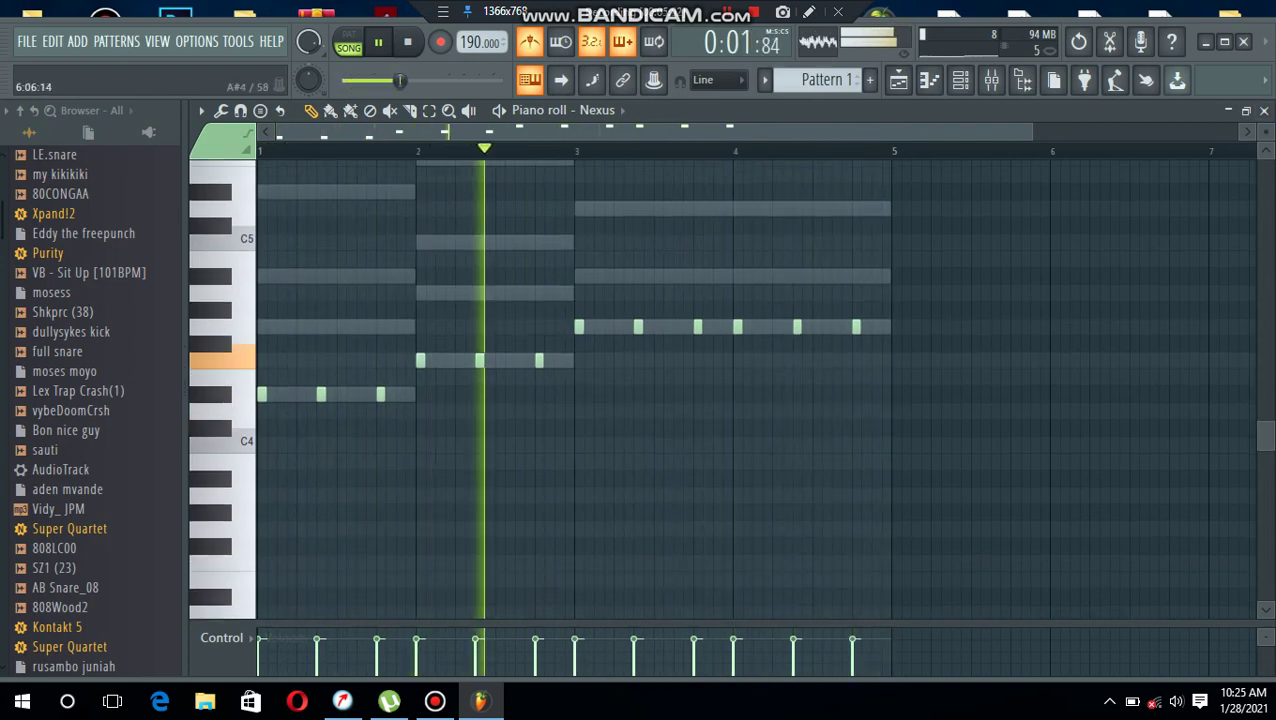
left_click_drag(1017, 270, 256, 498)
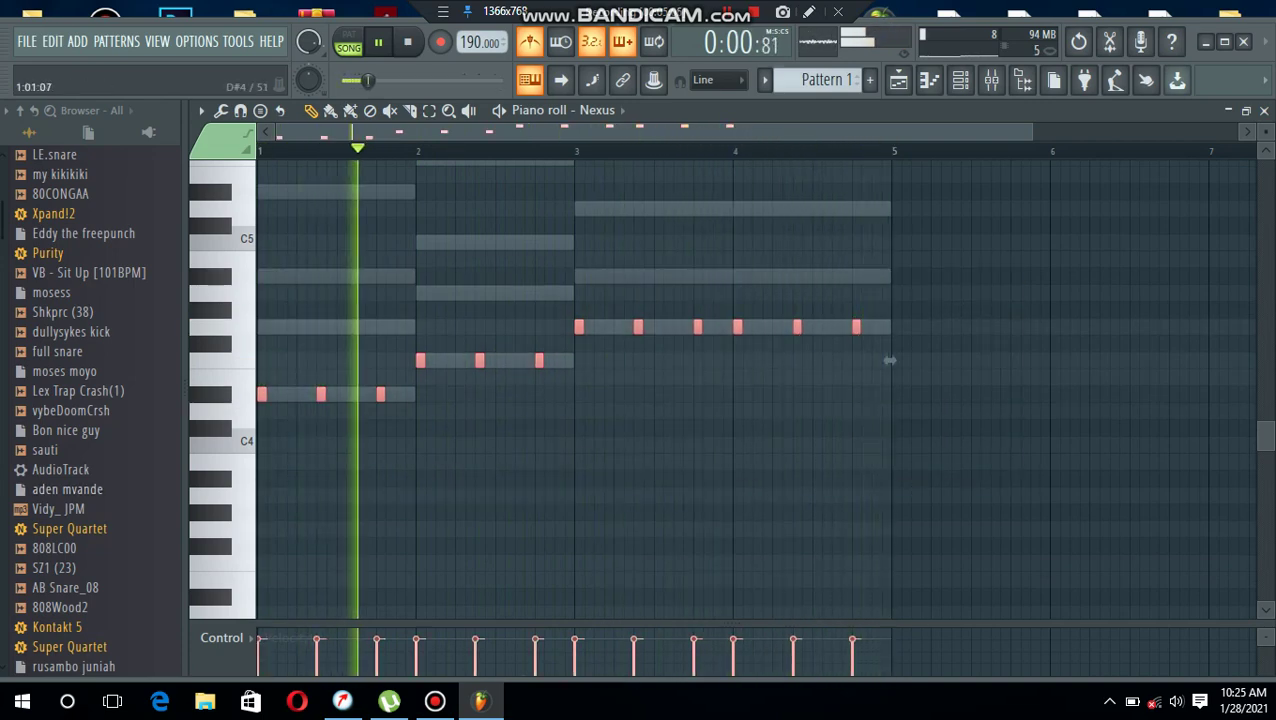
left_click_drag(889, 360, 889, 563)
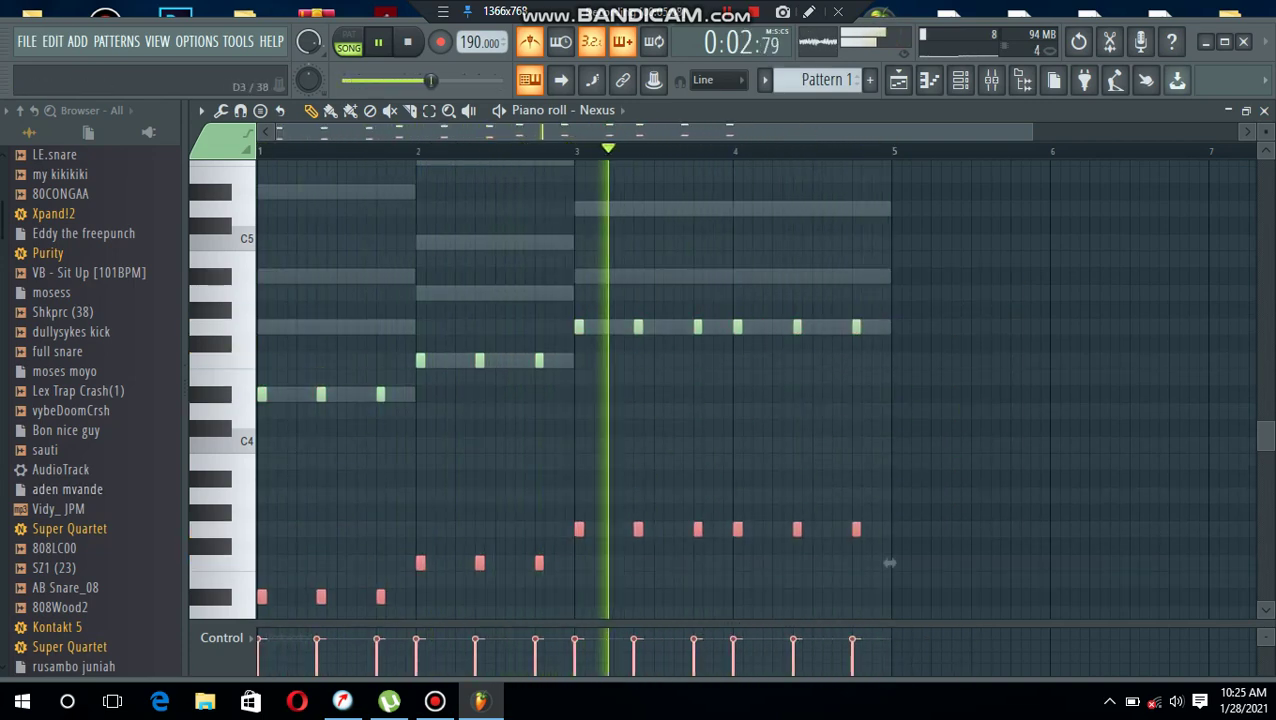
key("ctrl+d")
key("space")
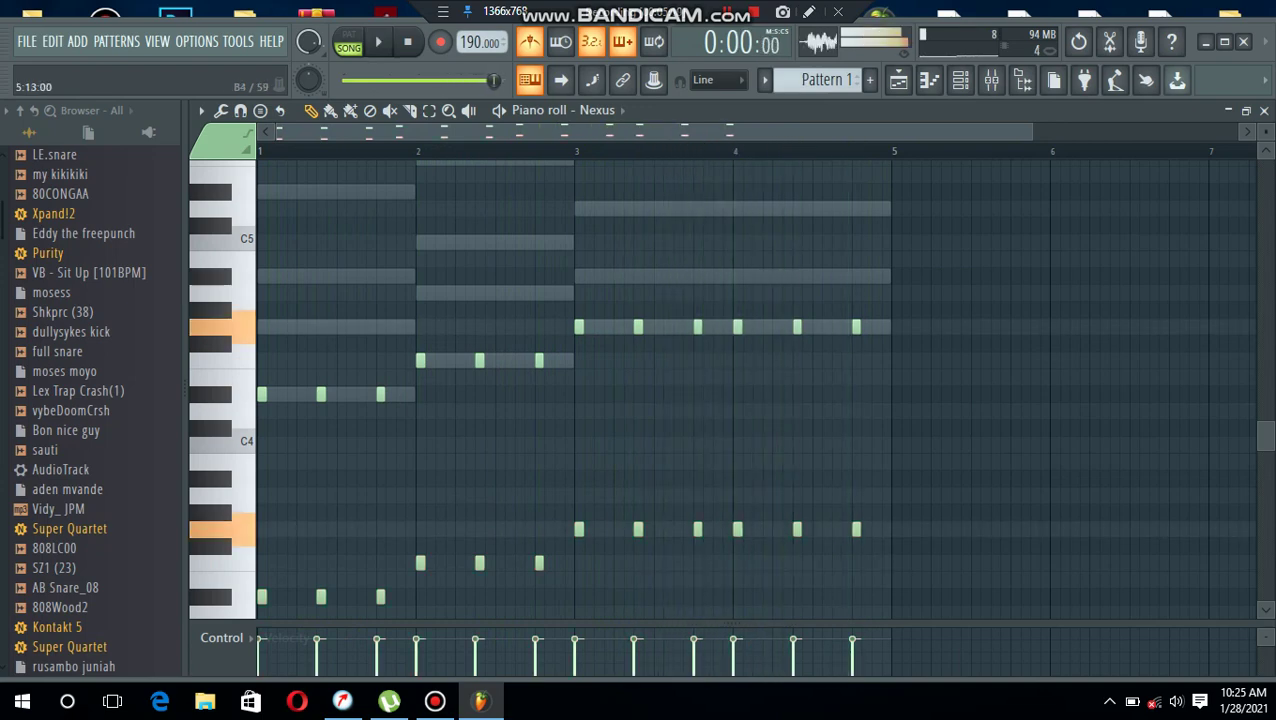
Lengthen all the Nexus notes to two steps each and play the pattern
left_click_drag(995, 251, 256, 618)
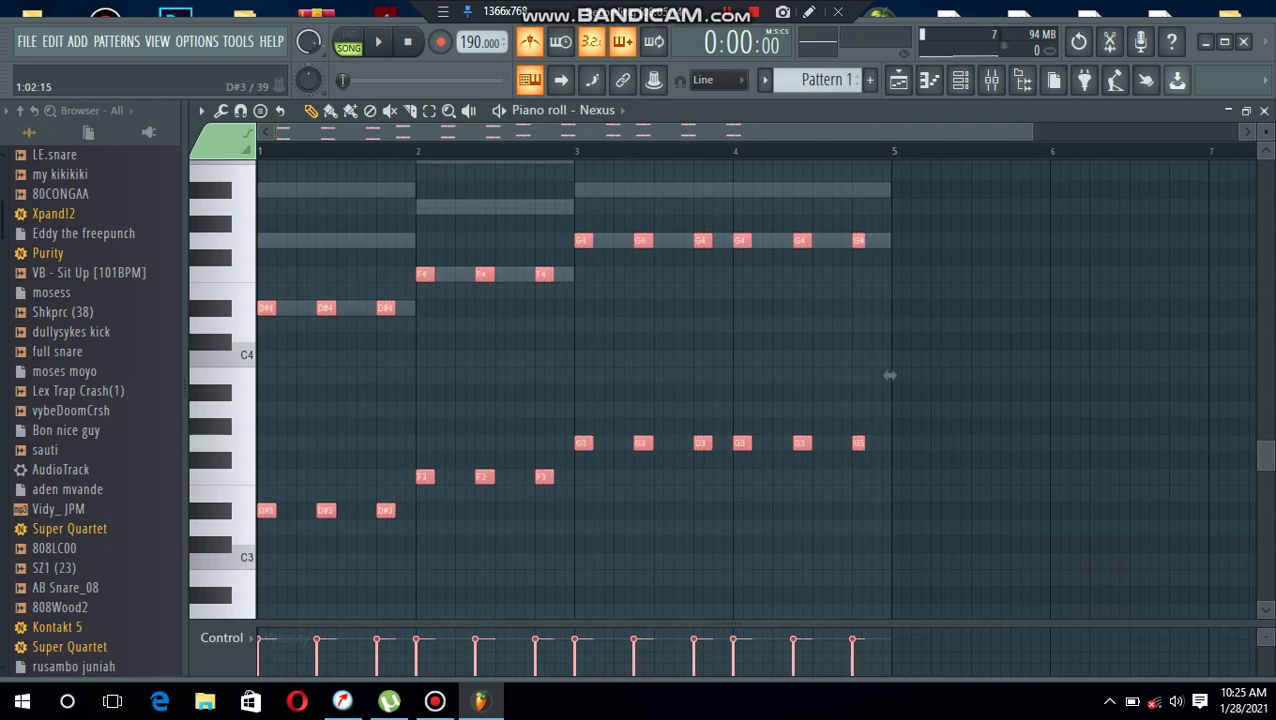
key("ctrl+d")
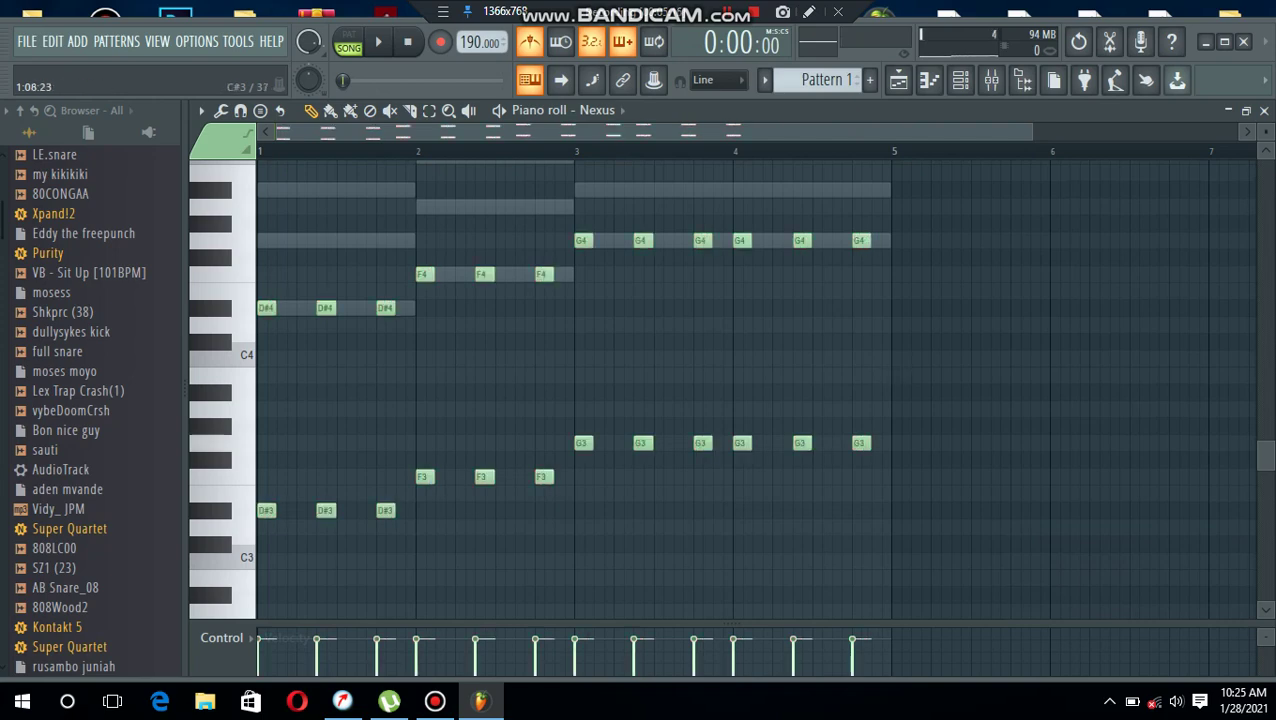
key("space")
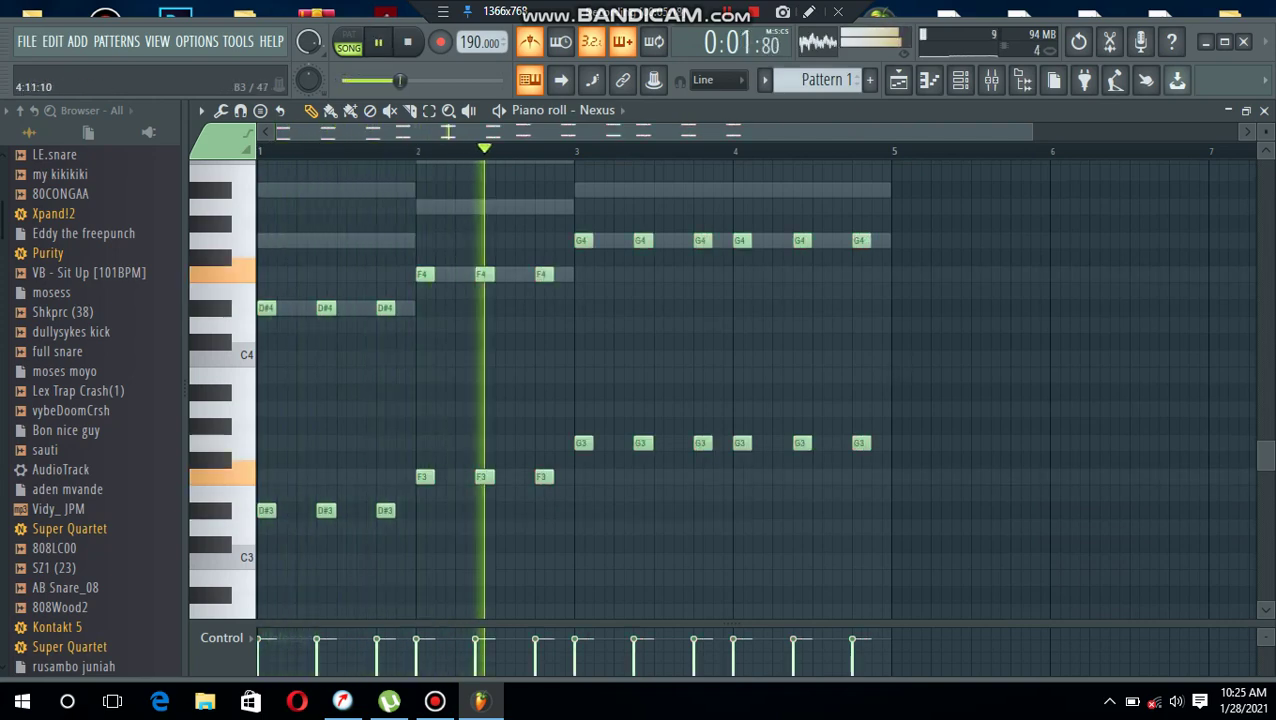
Lengthen all the Nexus notes to four steps each, deselect them, and close the piano roll
left_click_drag(954, 183, 250, 619)
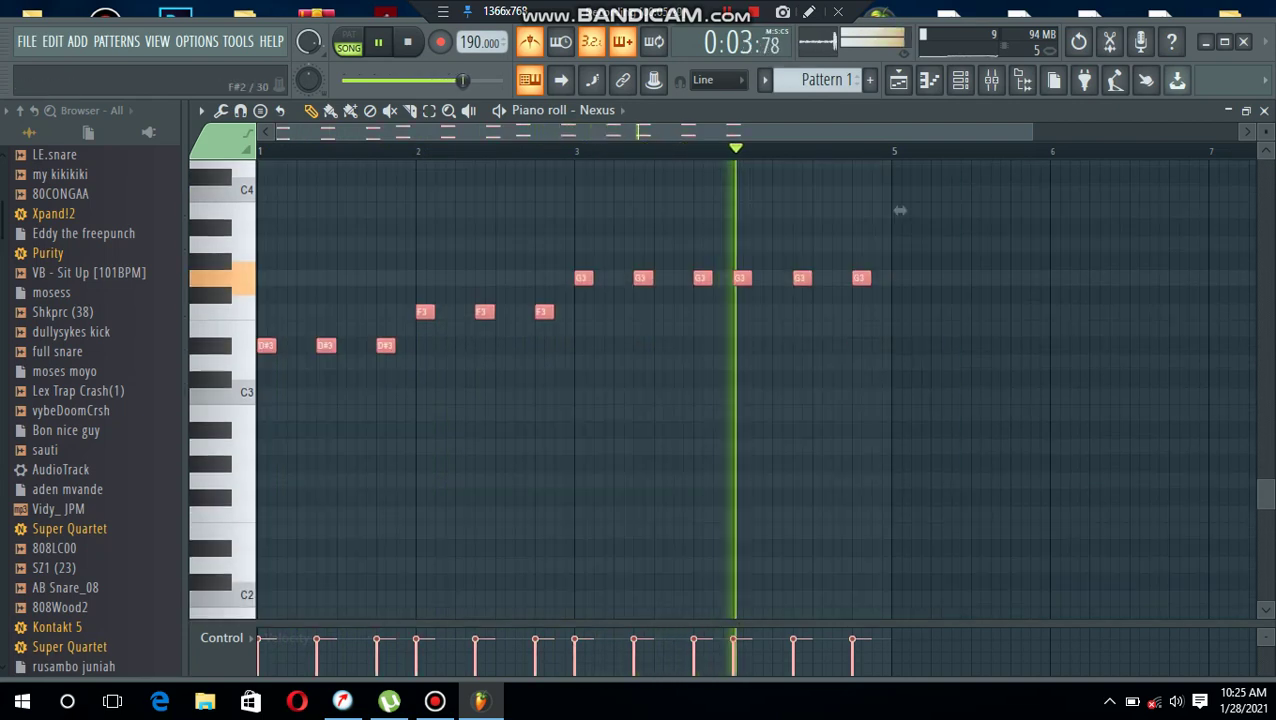
left_click_drag(900, 210, 918, 210)
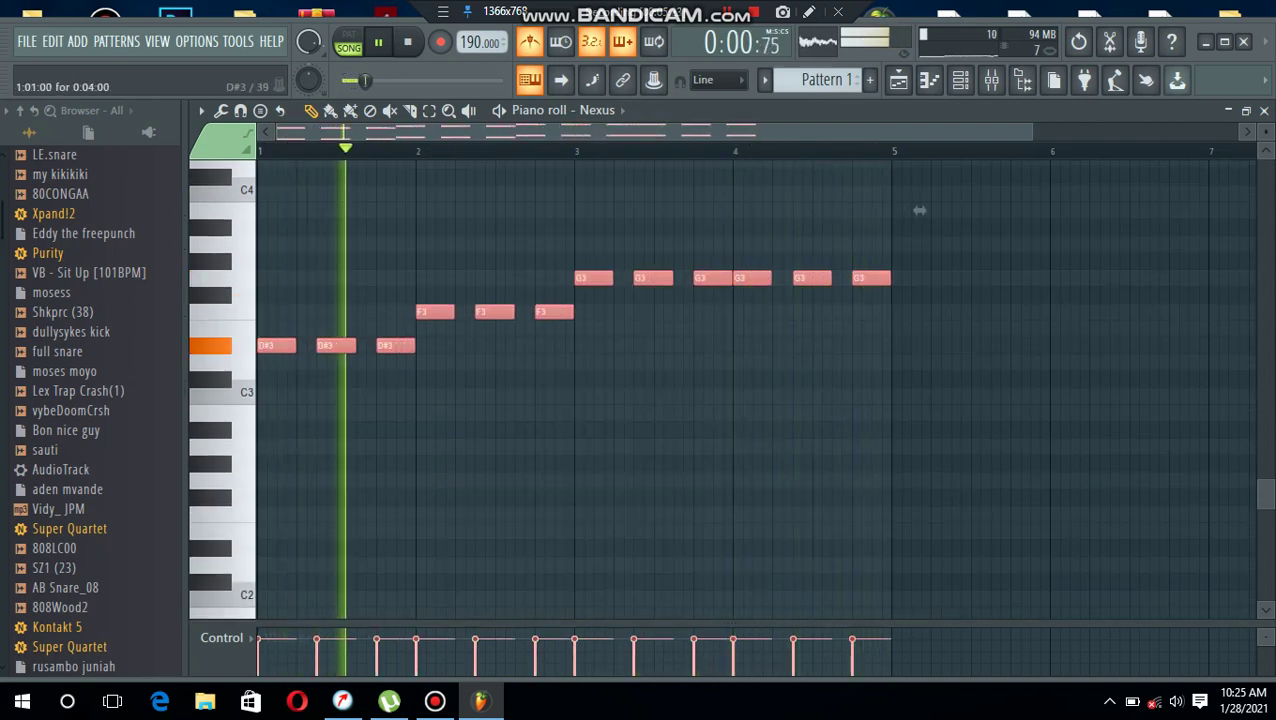
left_click_drag(1266, 495, 1266, 450)
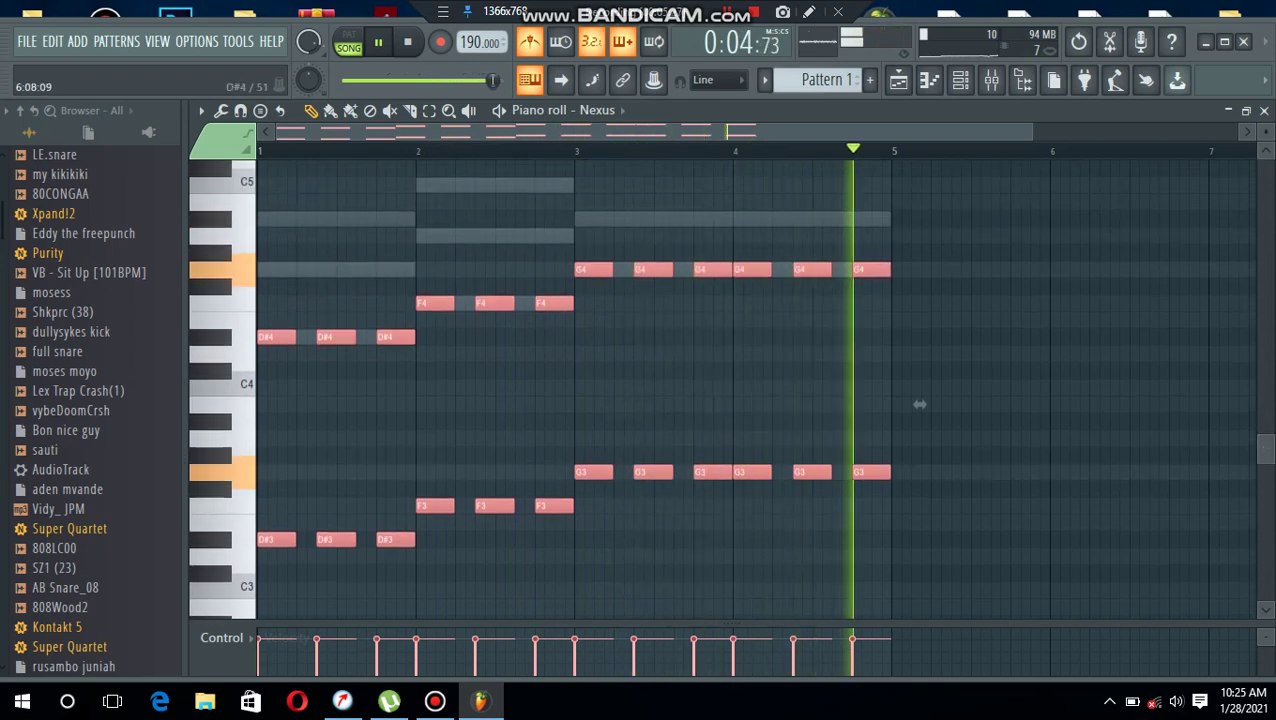
left_click(1126, 338, "ctrl")
left_click(1264, 111)
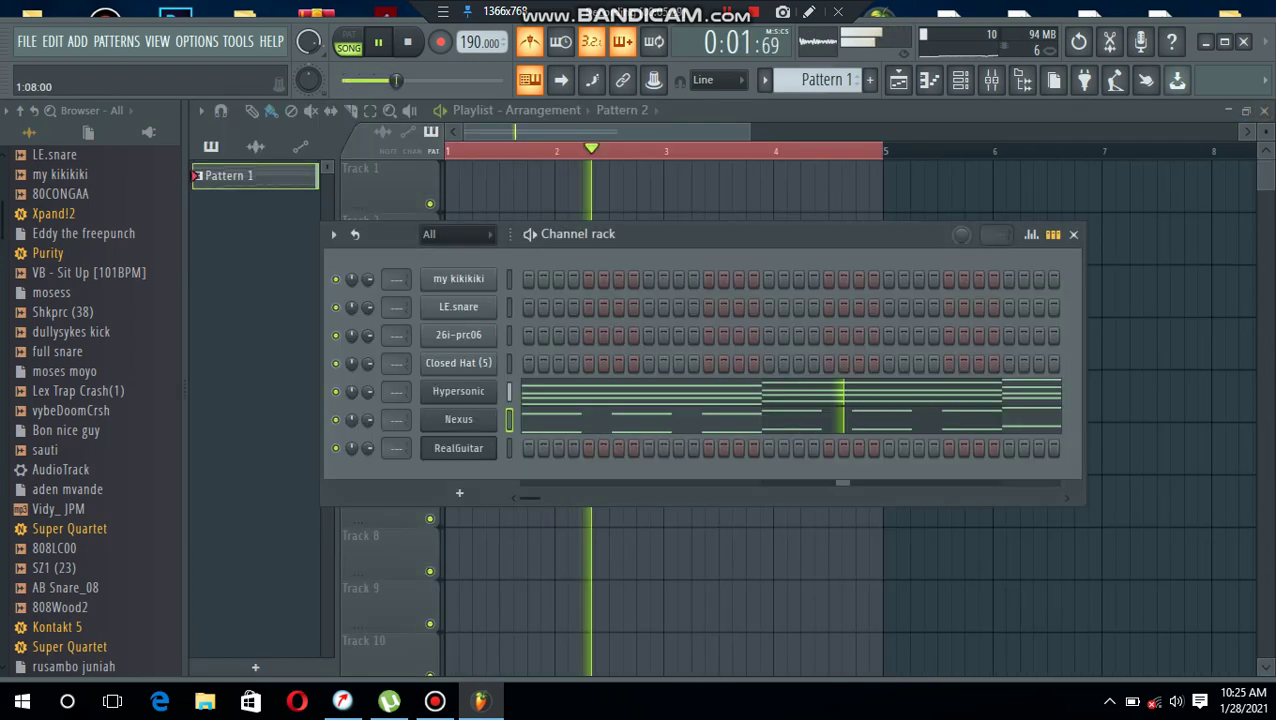
Cut the Nexus notes out of Pattern 1 and paste them into the Nexus channel of a new Pattern 2
right_click(490, 412)
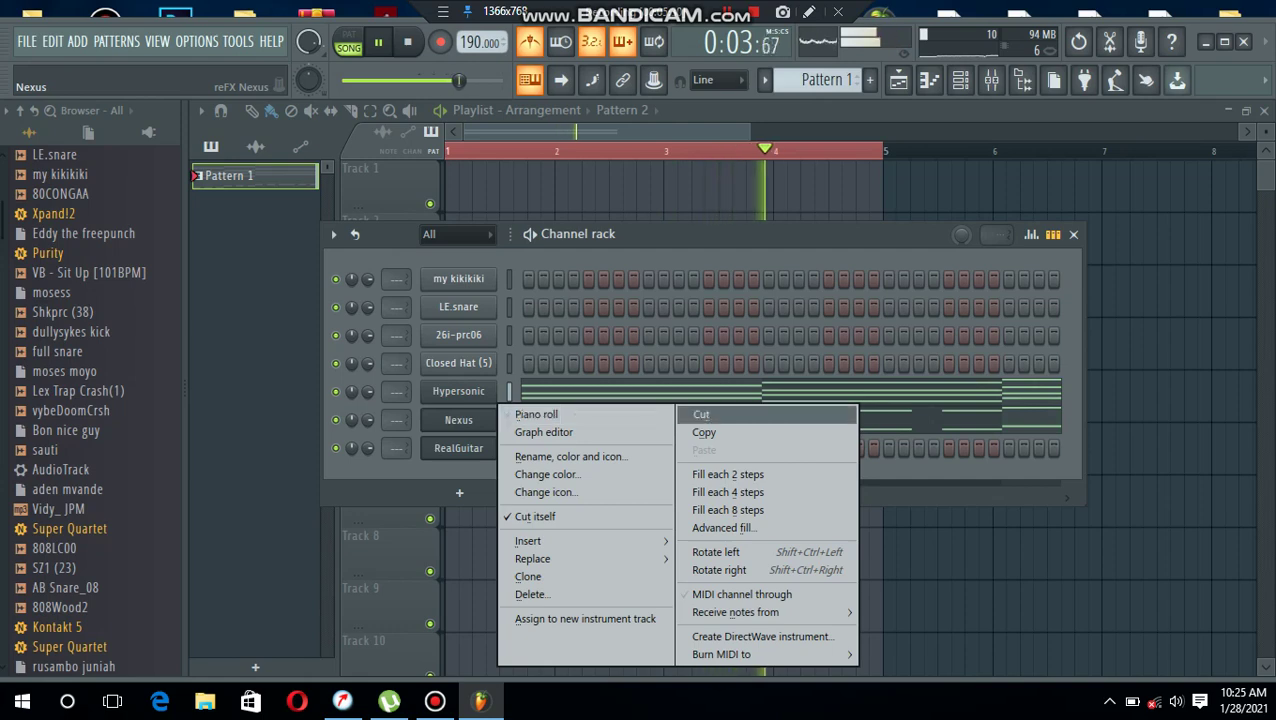
left_click(700, 414)
key("F4")
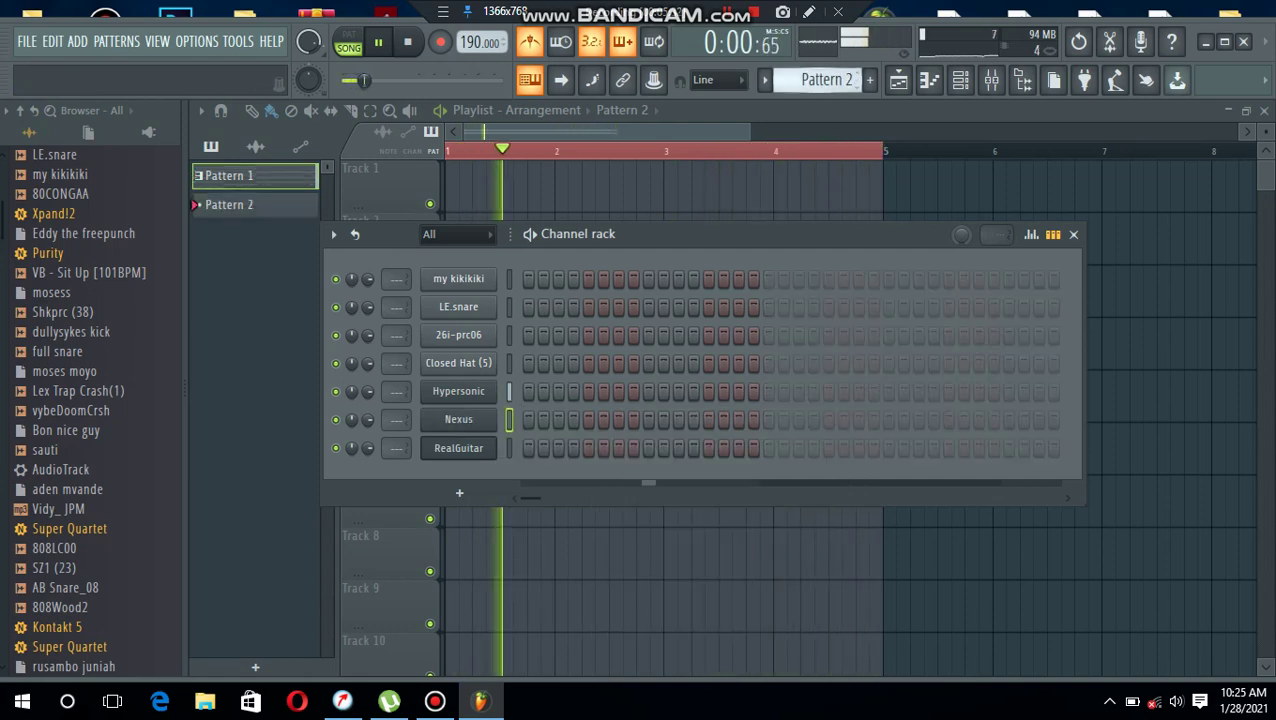
right_click(497, 412)
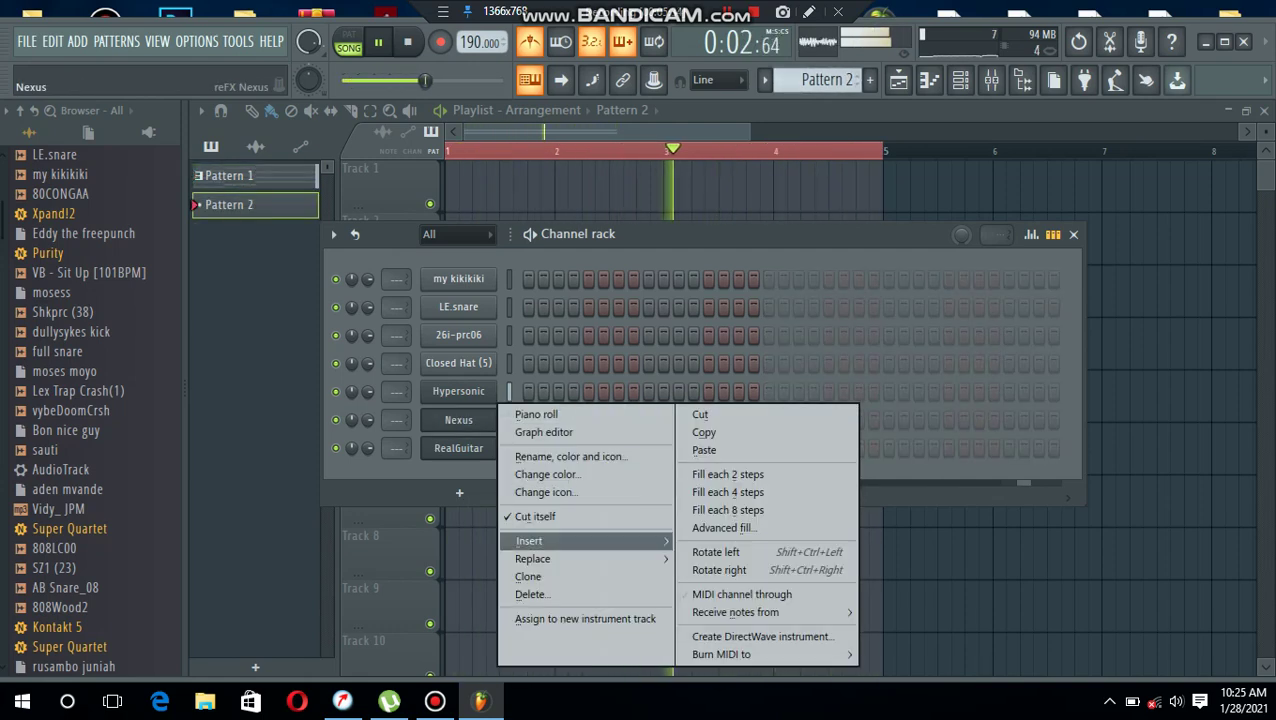
mouse_move(560, 540)
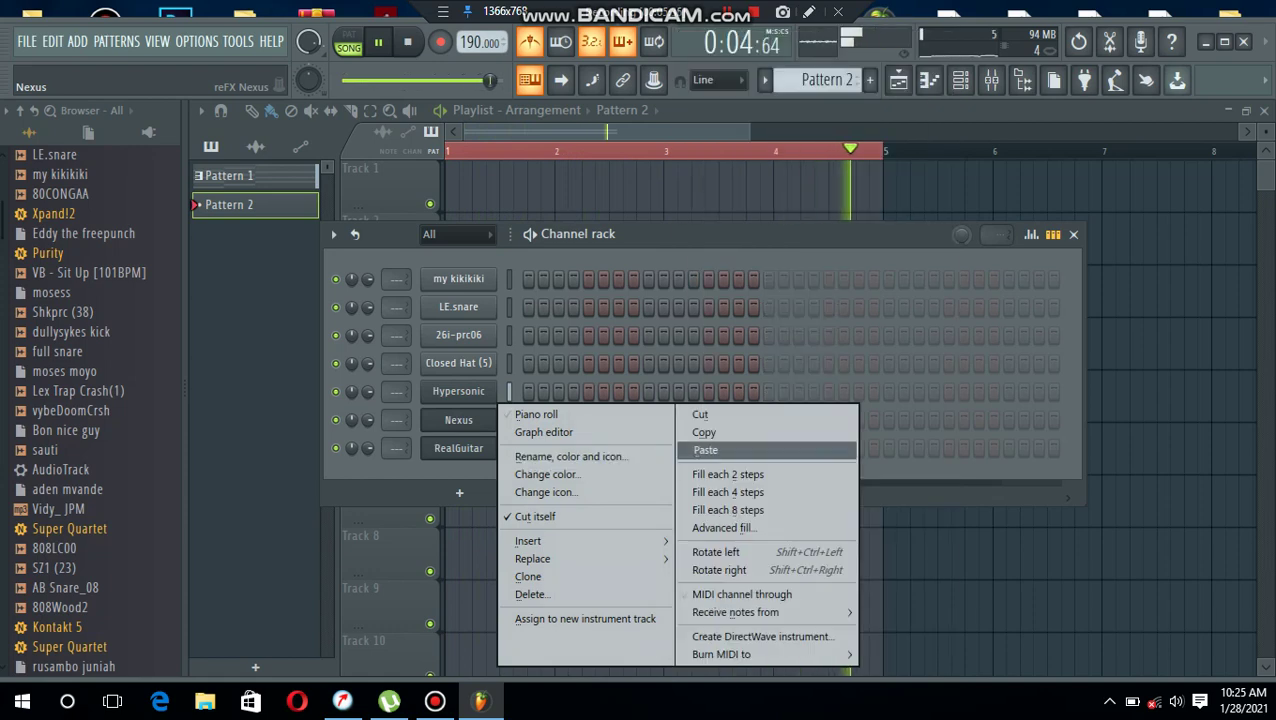
left_click(705, 450)
key("F6")
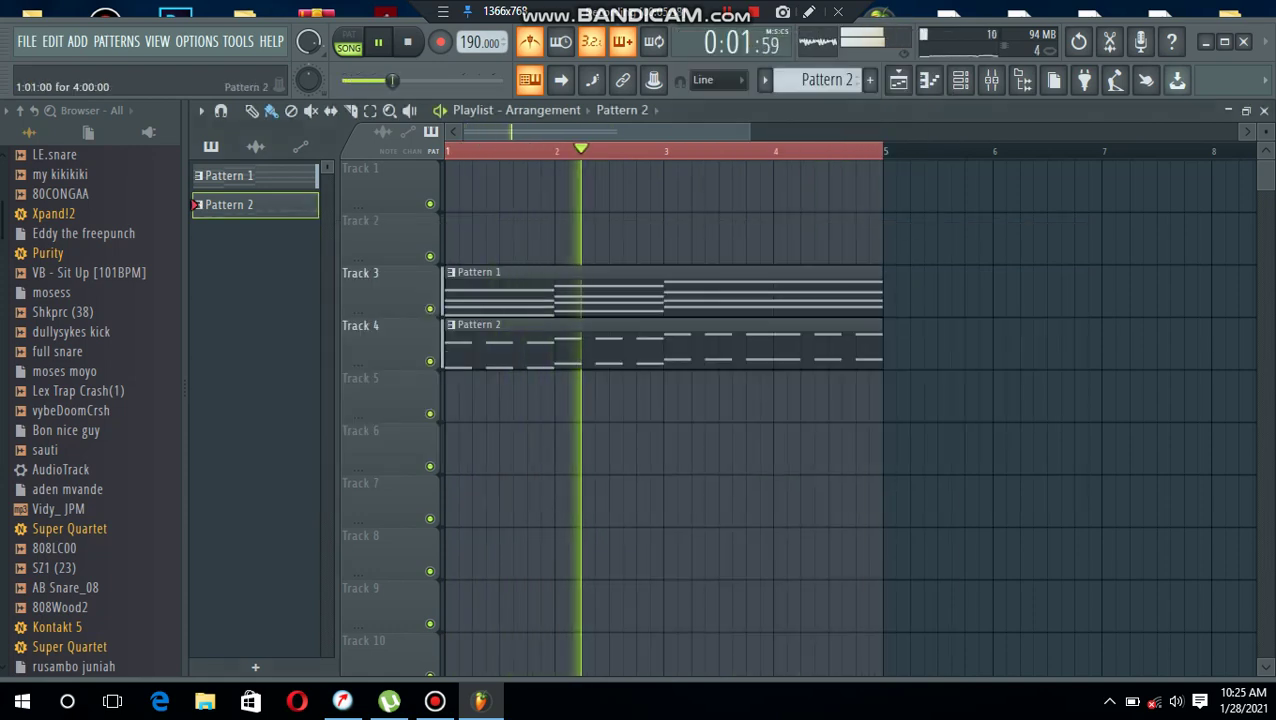
Listen to Pattern 2 with Track 3 muted, stop playback, and unmute Track 3
left_click(430, 308)
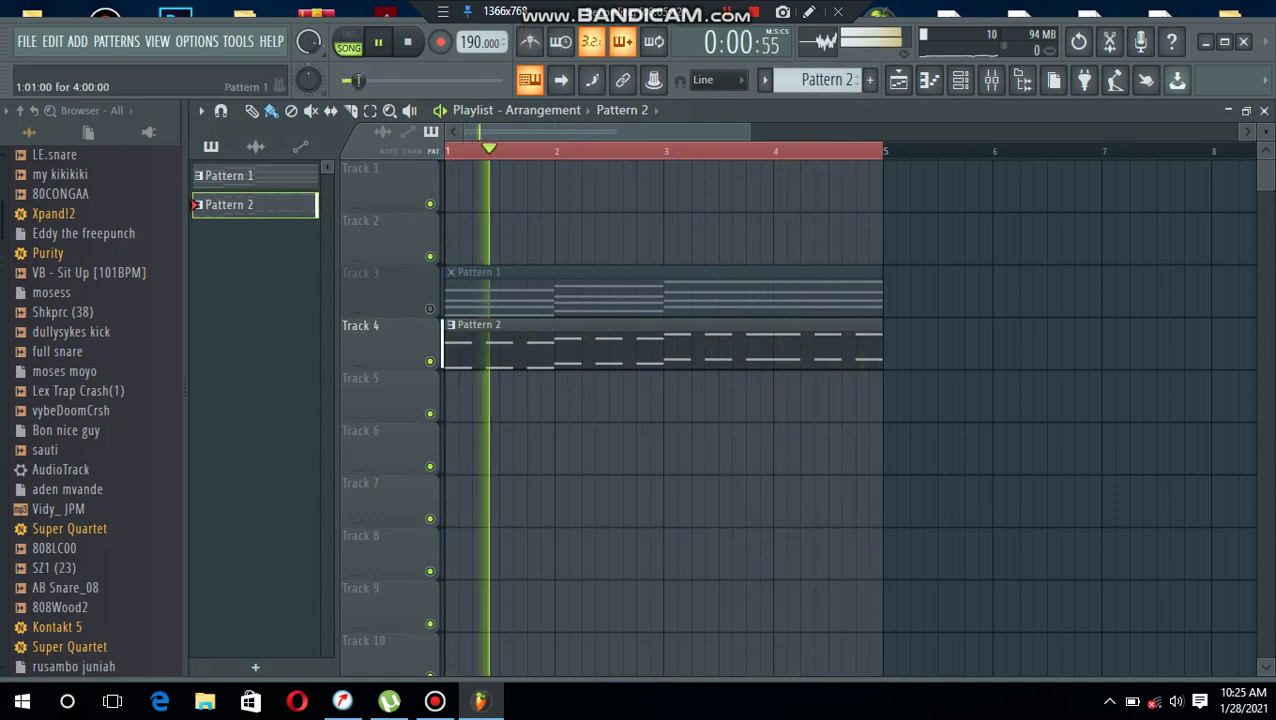
key("space")
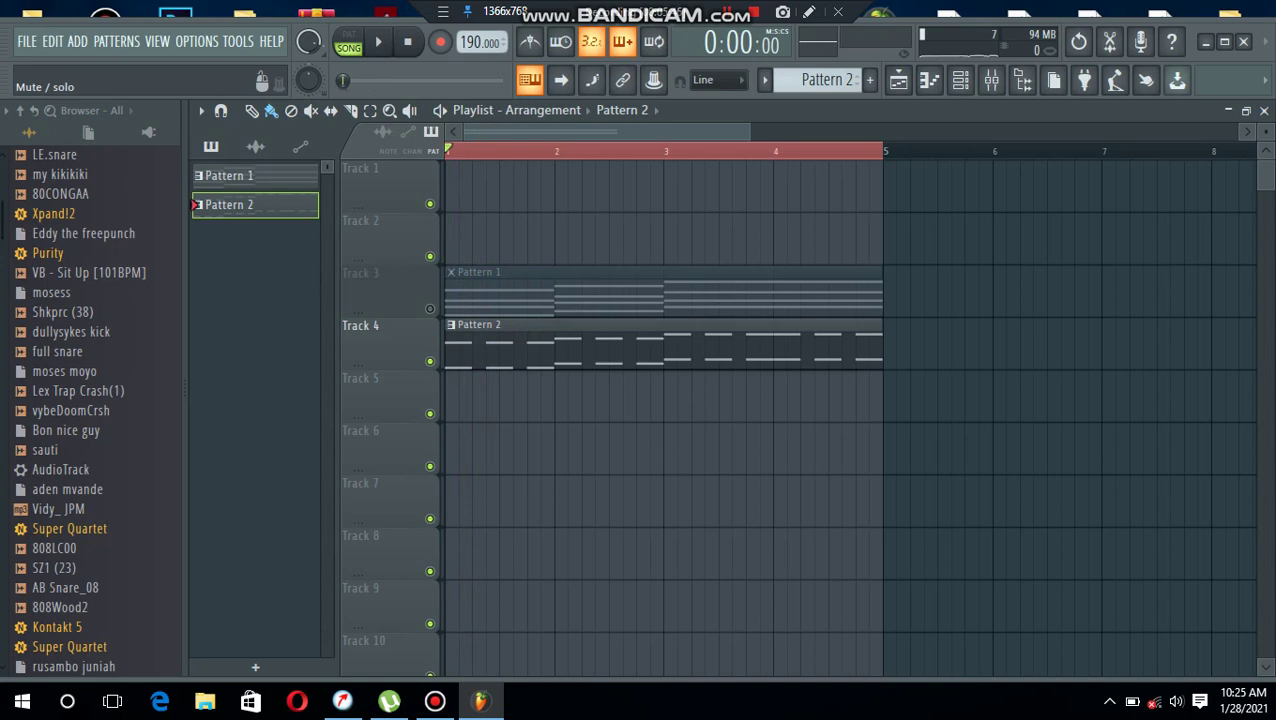
left_click(430, 308)
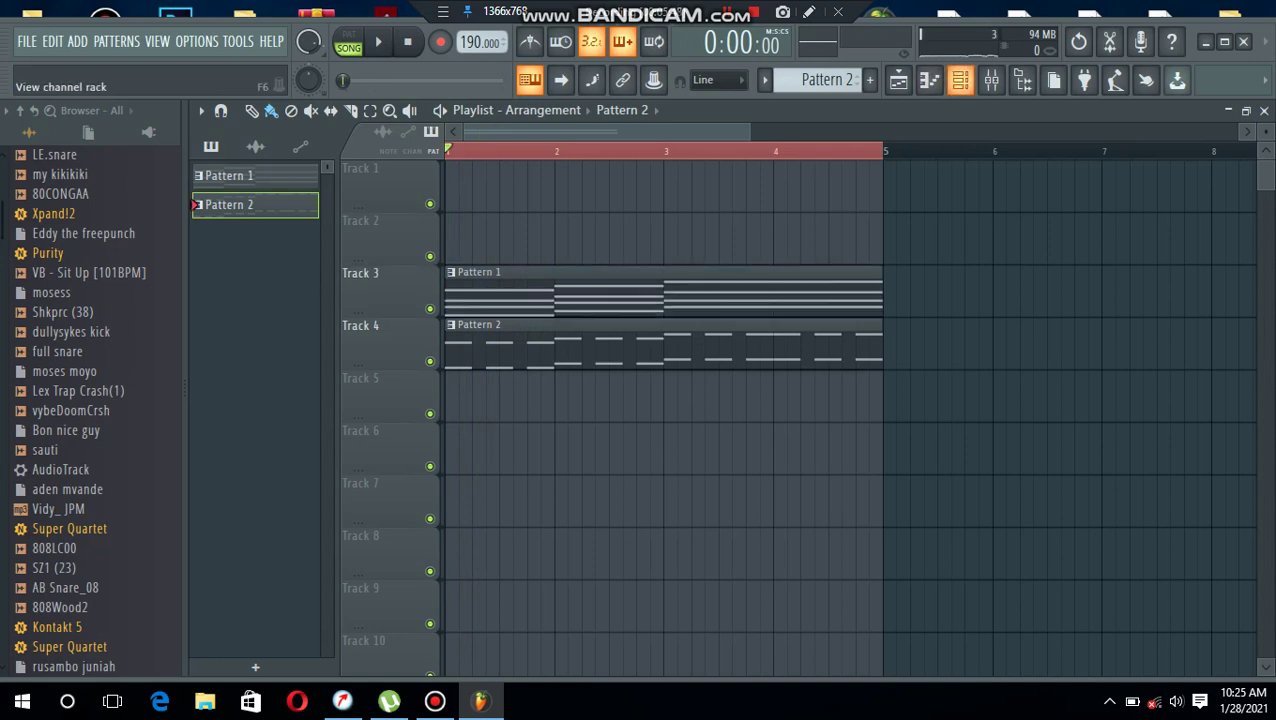
Create Pattern 3 and place its clip on Track 2 from bar 1, extended to four bars
left_click(959, 80)
key("F4")
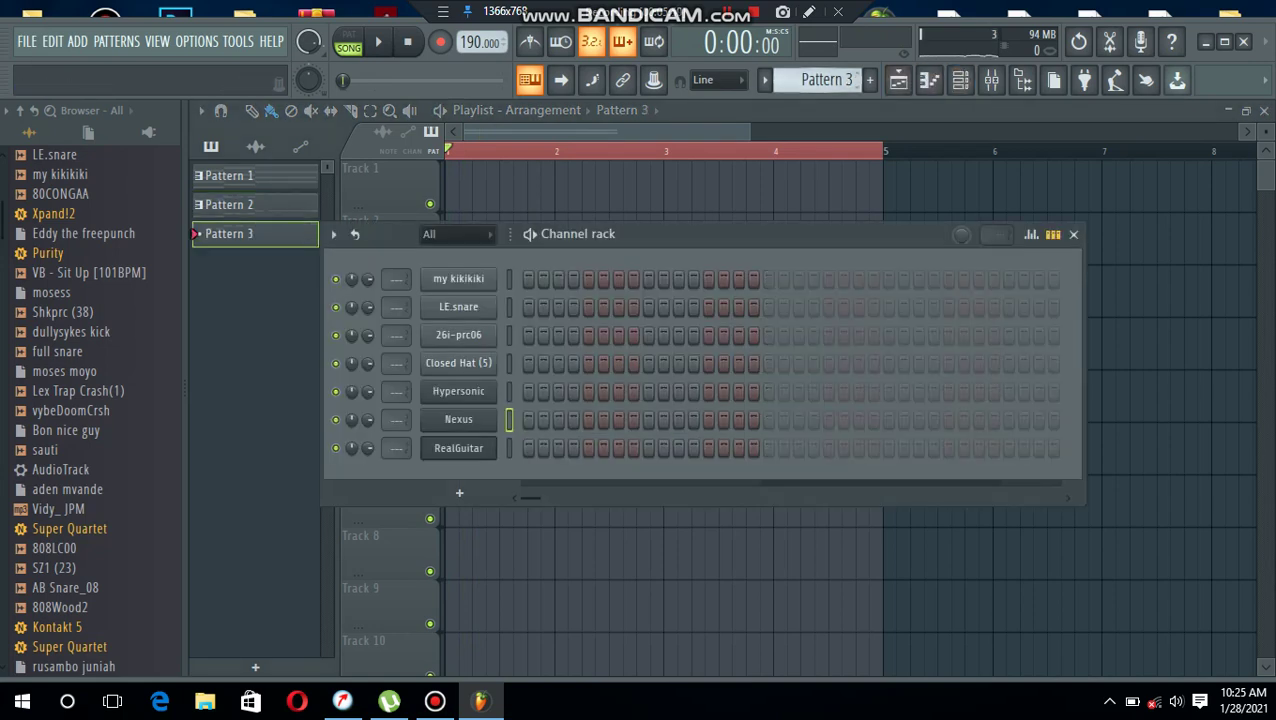
key("F6")
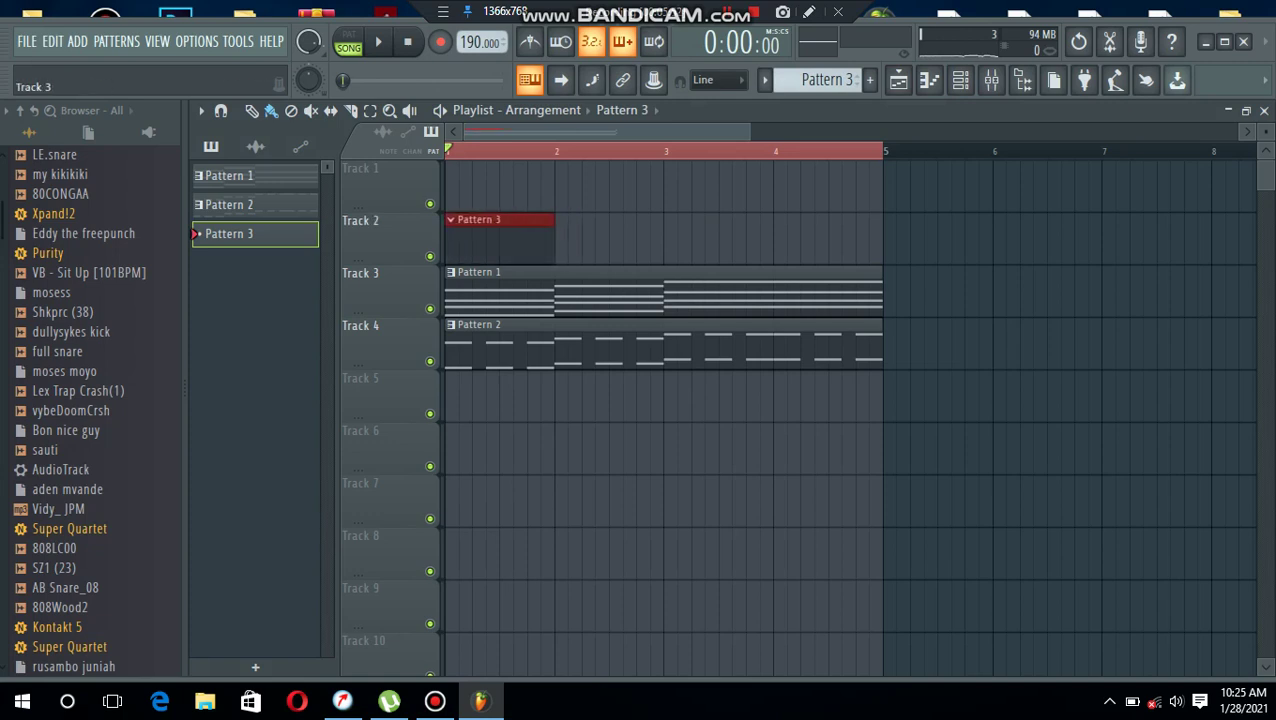
left_click_drag(554, 240, 840, 240)
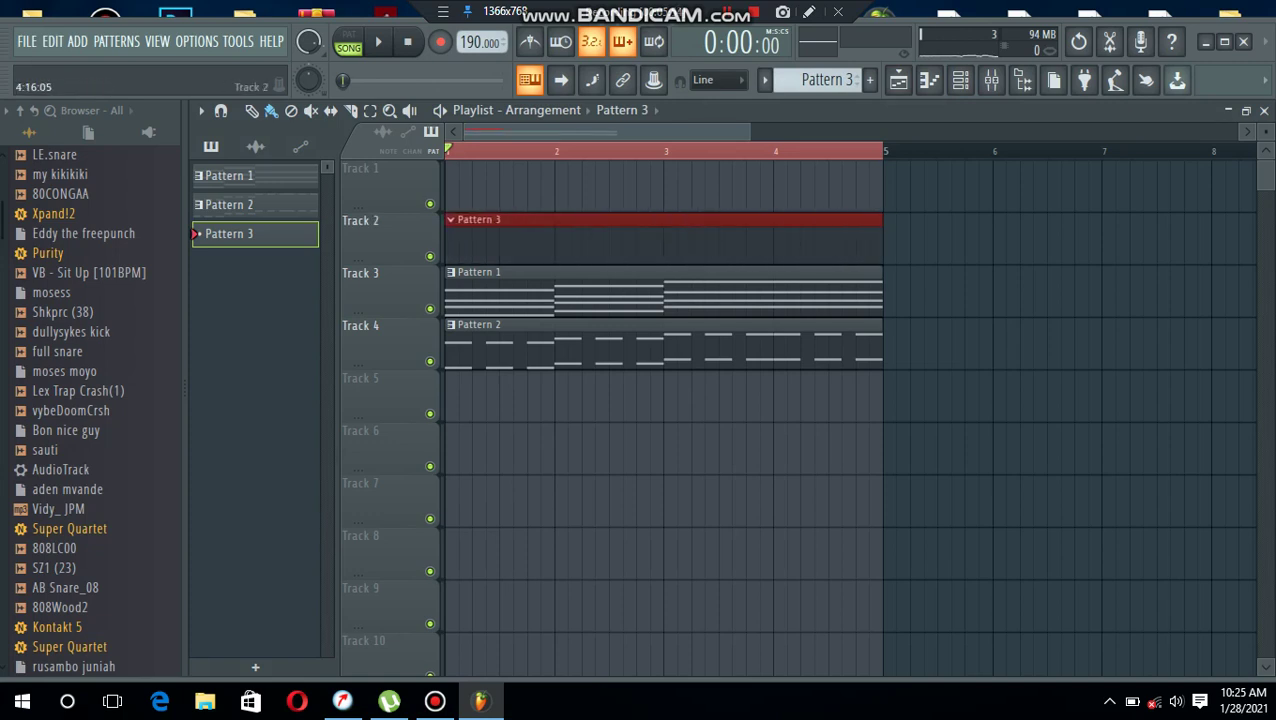
Place four-step LE.snare notes on C5 at step 13 of bars 1, 2 and 3 in Pattern 3, during playback
left_click(960, 80)
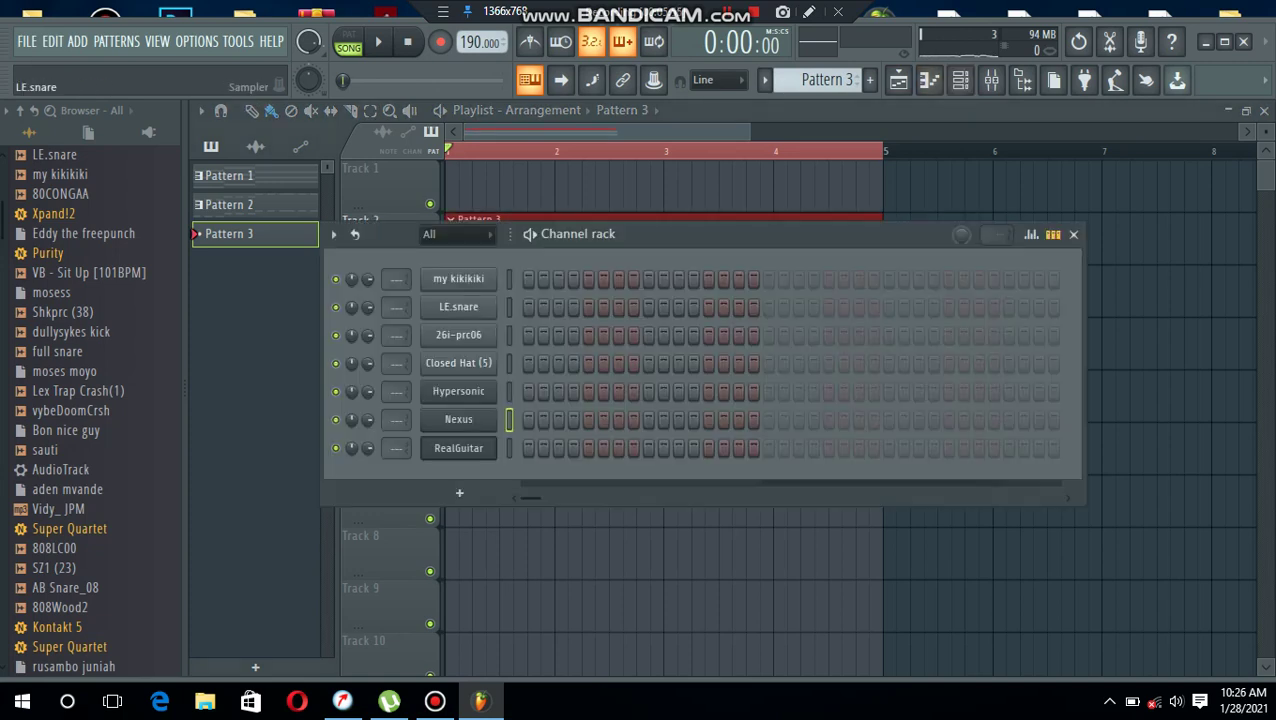
right_click(494, 302)
left_click(537, 307)
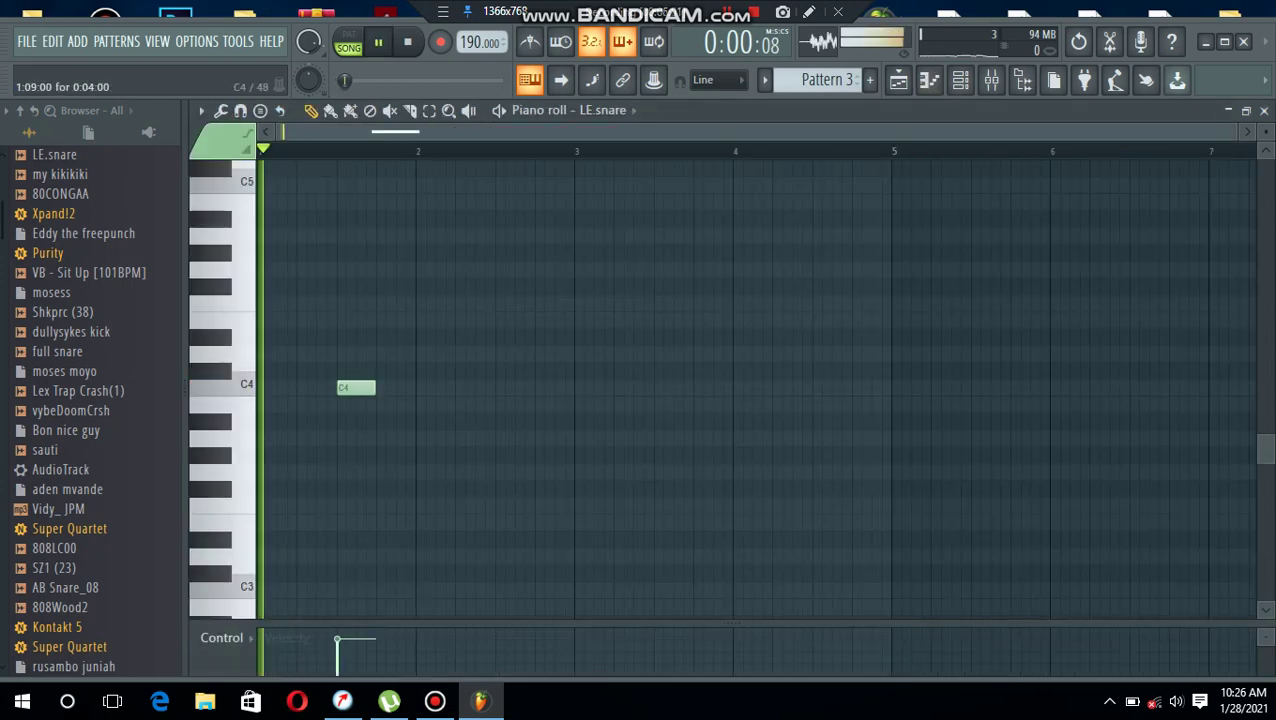
left_click_drag(352, 254, 395, 185)
right_click(356, 387)
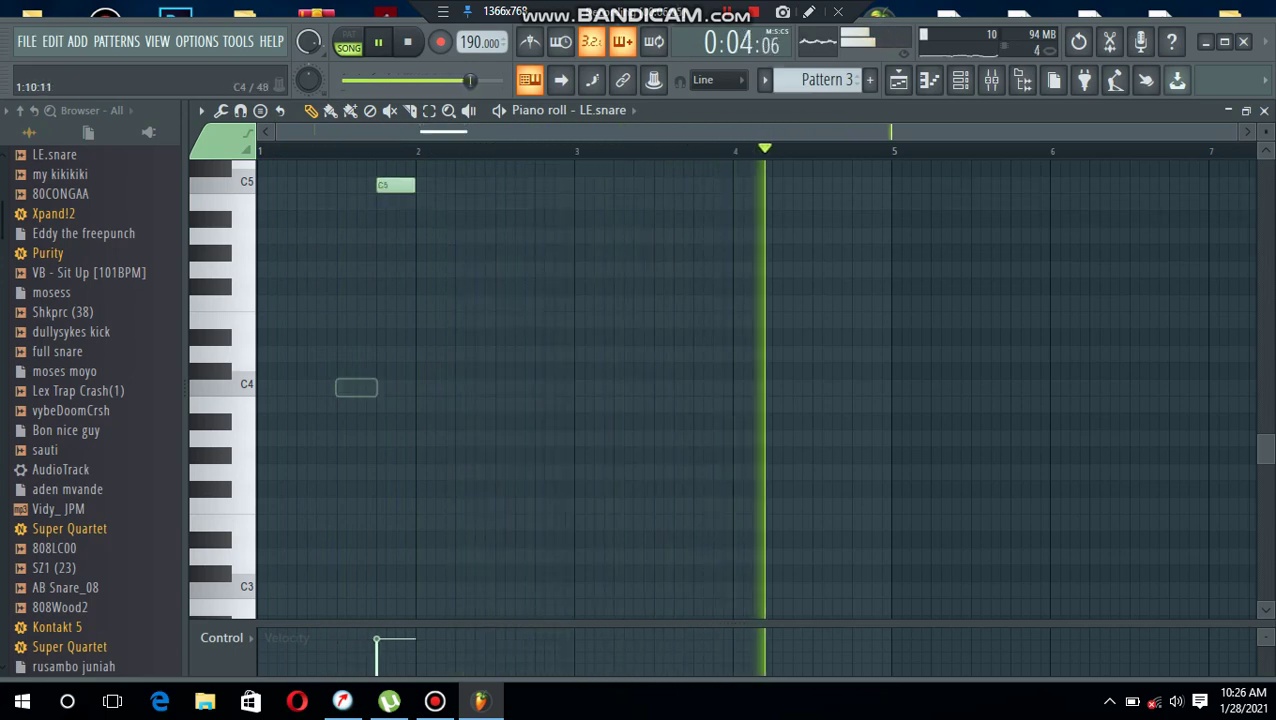
scroll(354, 387, "up", 4)
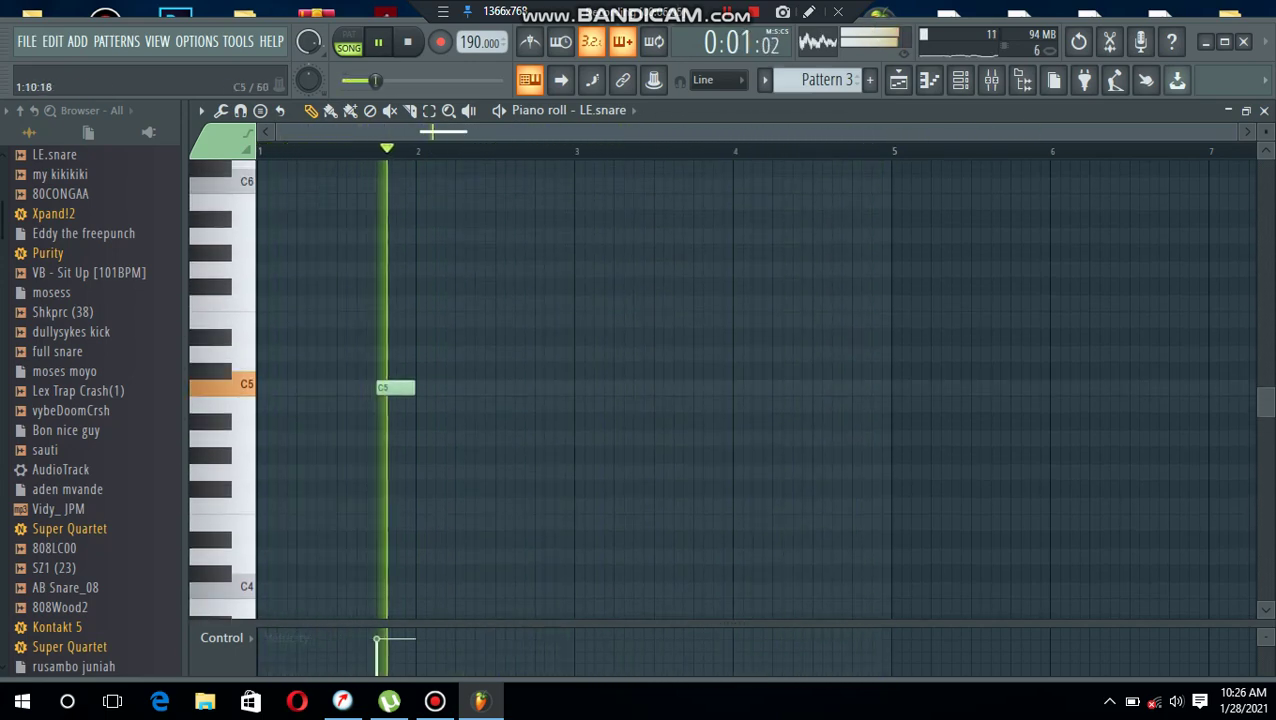
left_click(556, 387)
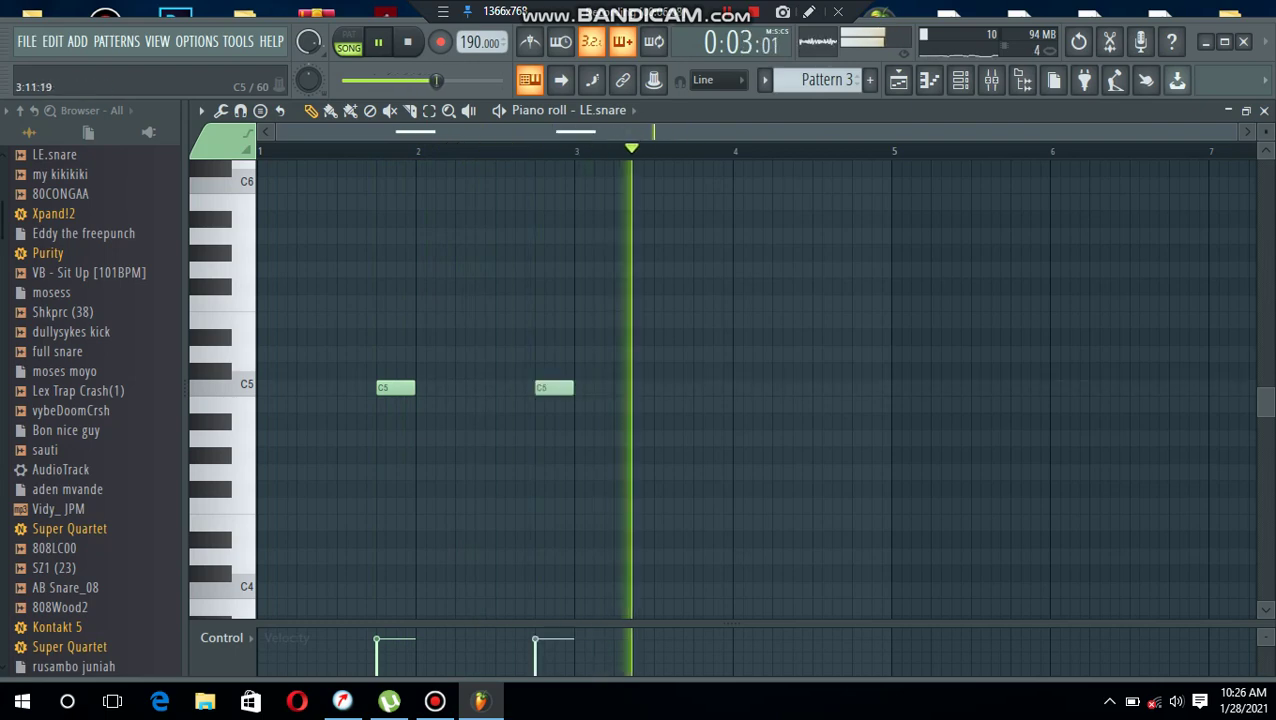
left_click(722, 387)
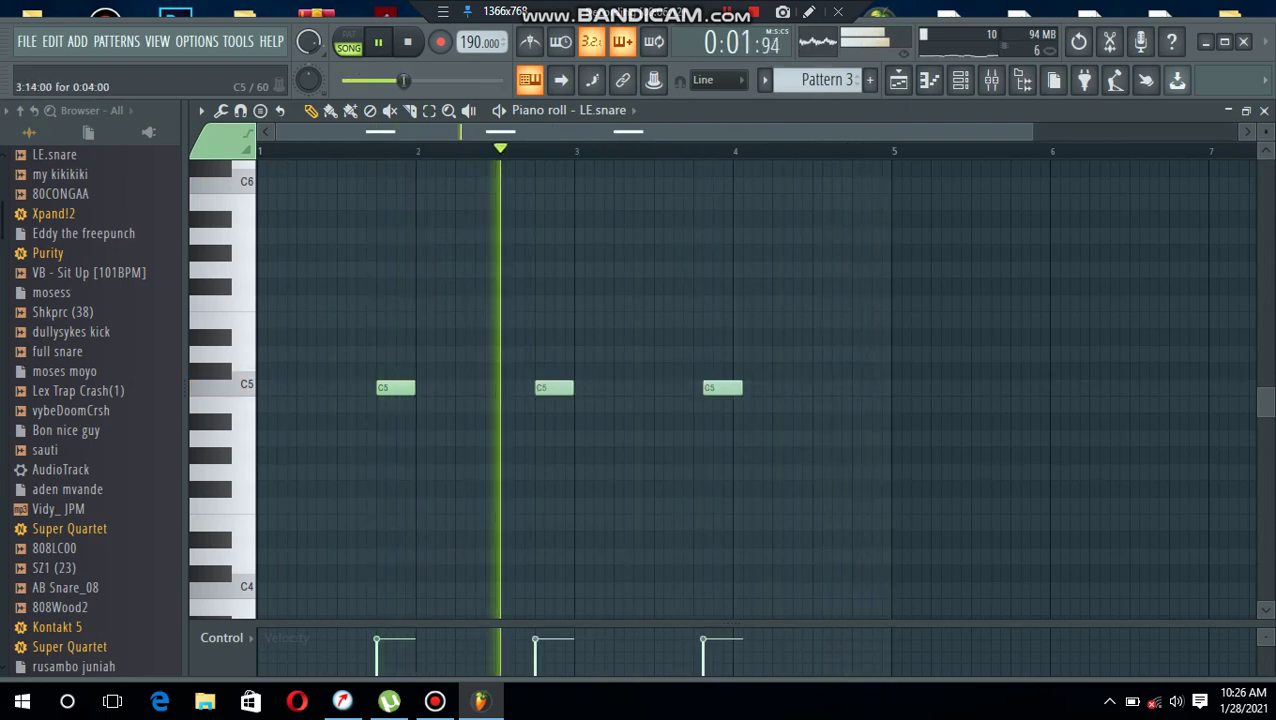
double_click(554, 387)
left_click(759, 220)
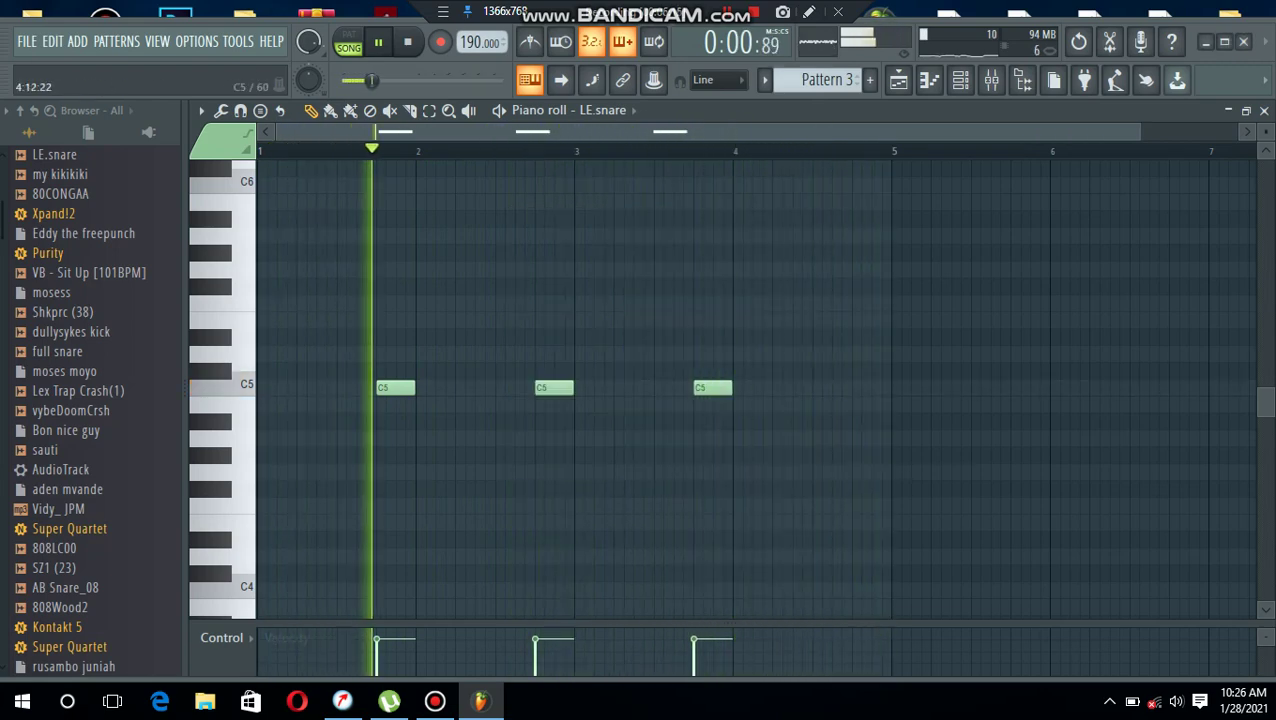
Add three one-step LE.snare notes on C5 at steps 11, 13 and 15 of bar 4
left_click(856, 387)
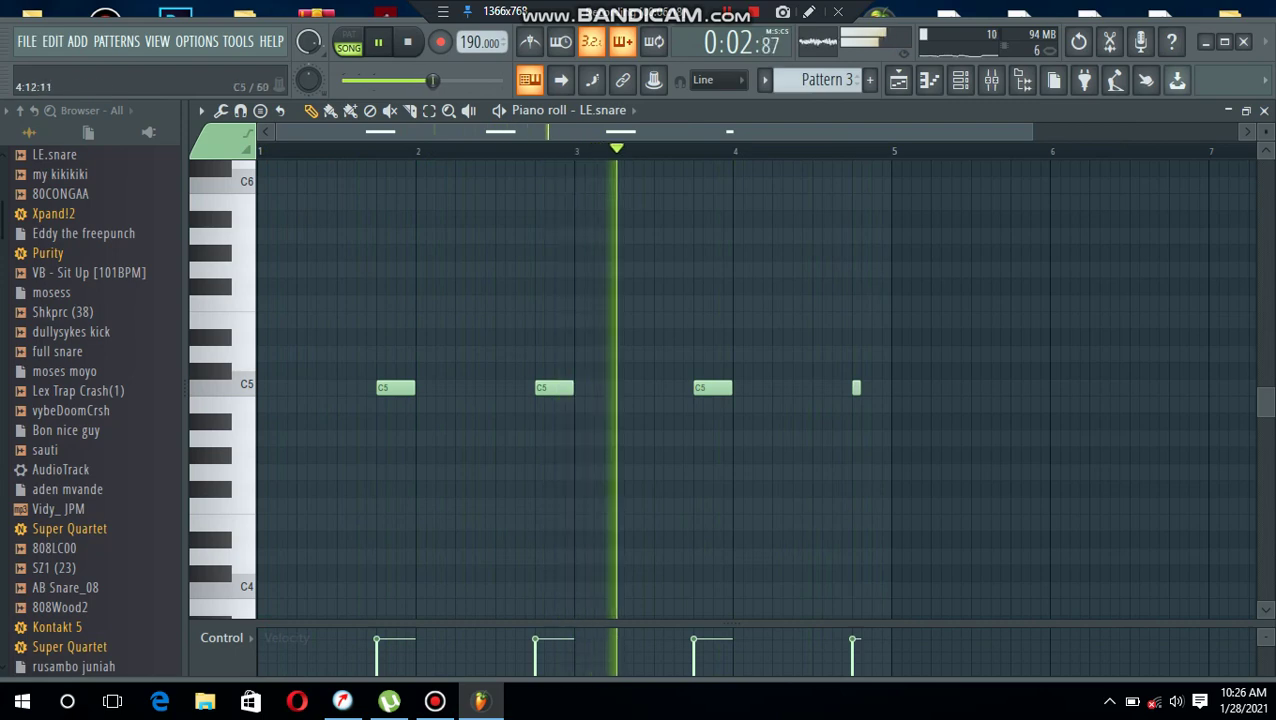
left_click(876, 387)
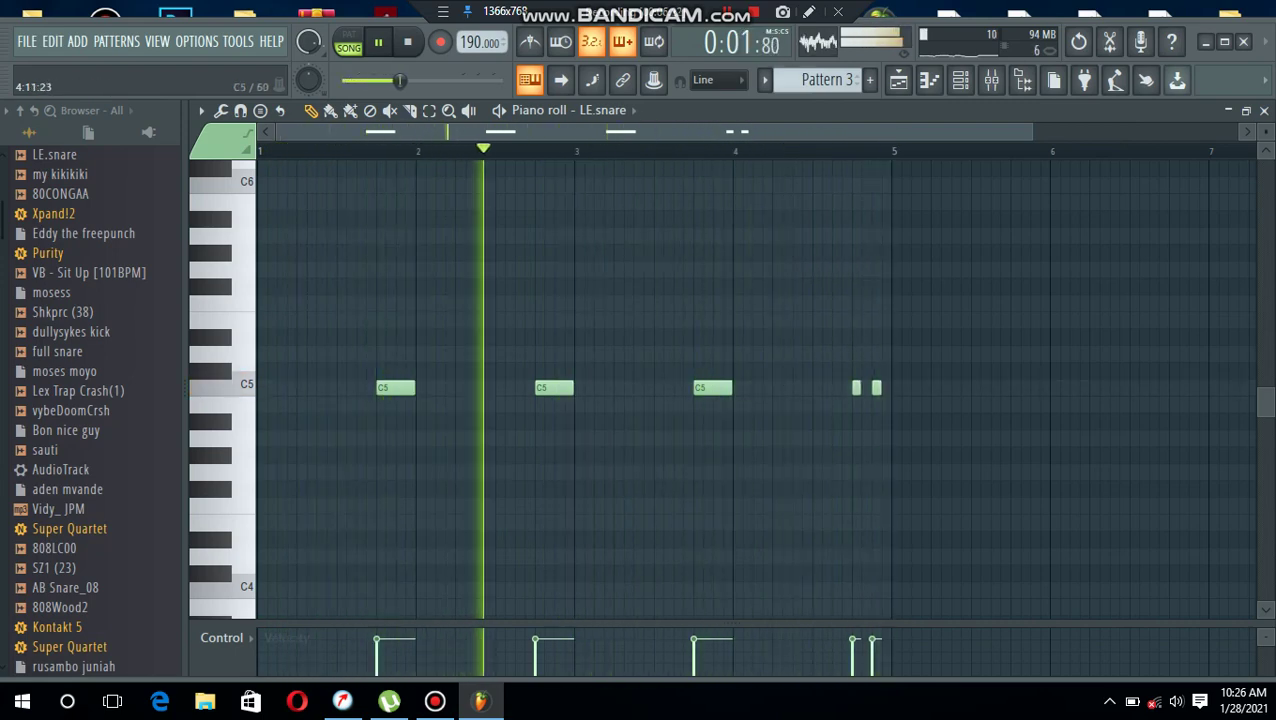
left_click(836, 387)
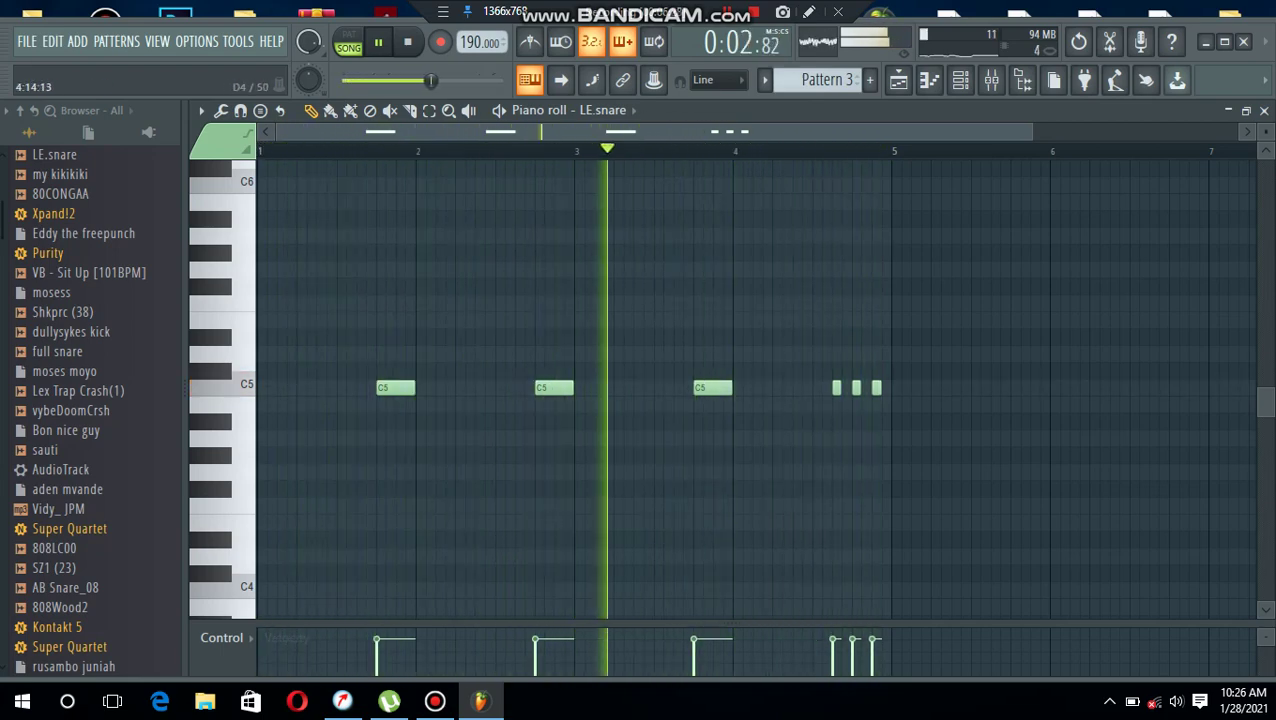
Stop playback, raise all LE.snare note velocities to 100%, and close the piano roll
key("space")
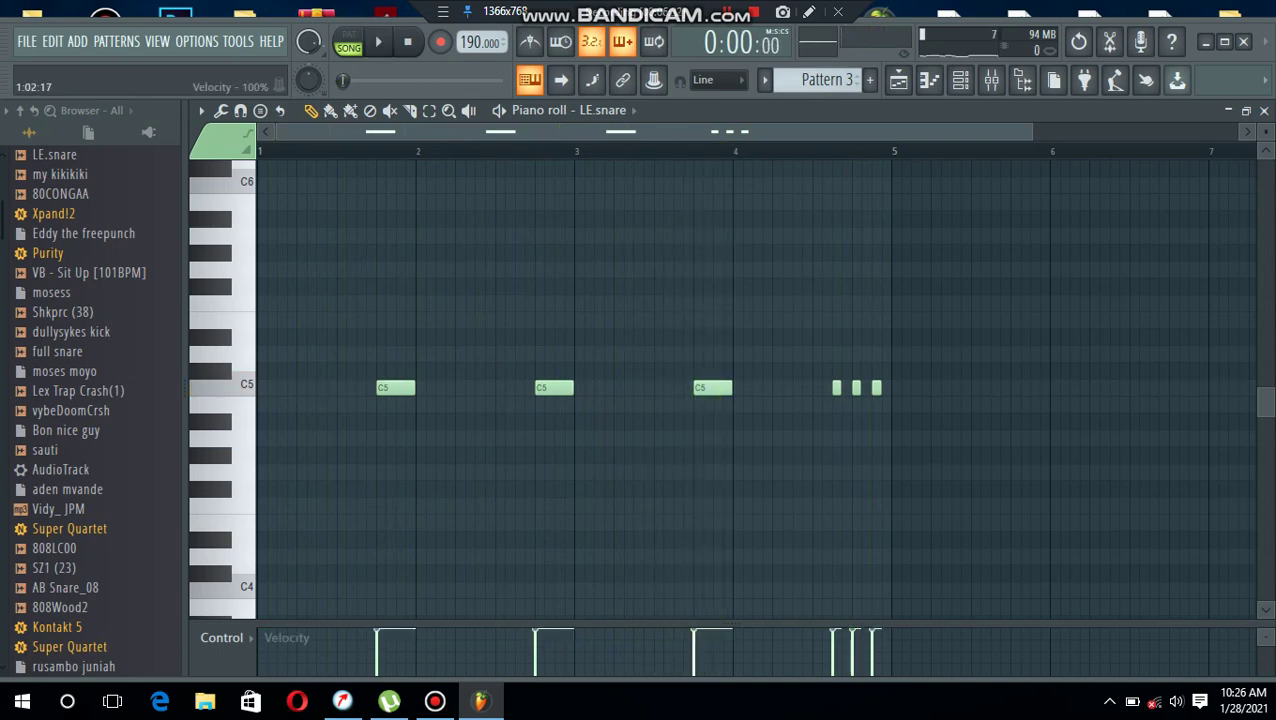
left_click_drag(731, 624, 731, 579)
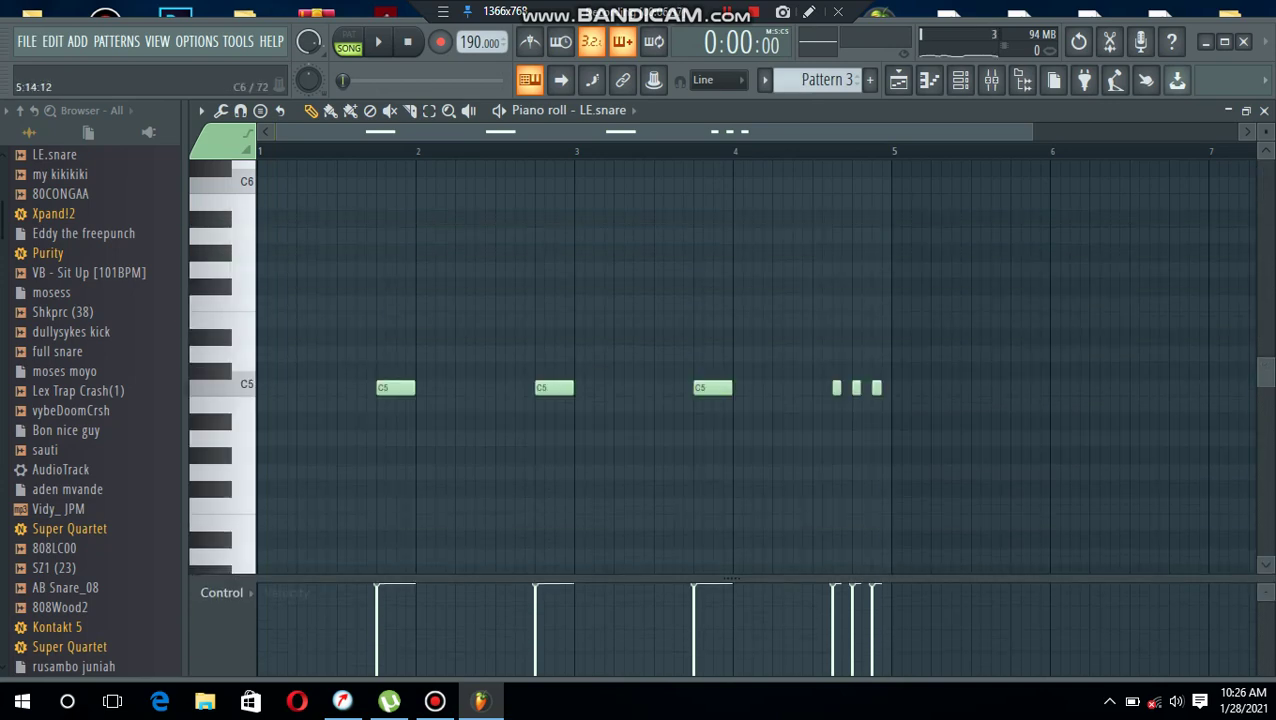
left_click(1264, 110)
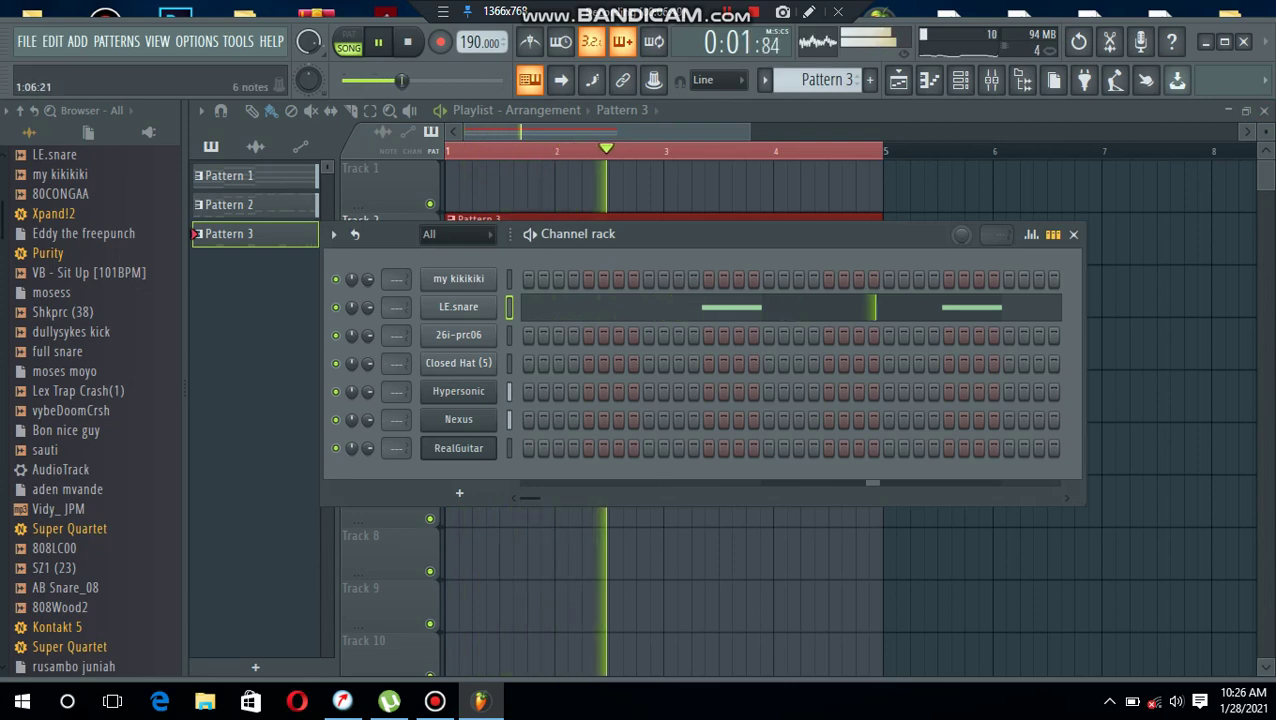
Copy the LE.snare notes to the 26i-prc06 channel and lower that channel's volume during playback
key("space")
right_click(496, 306)
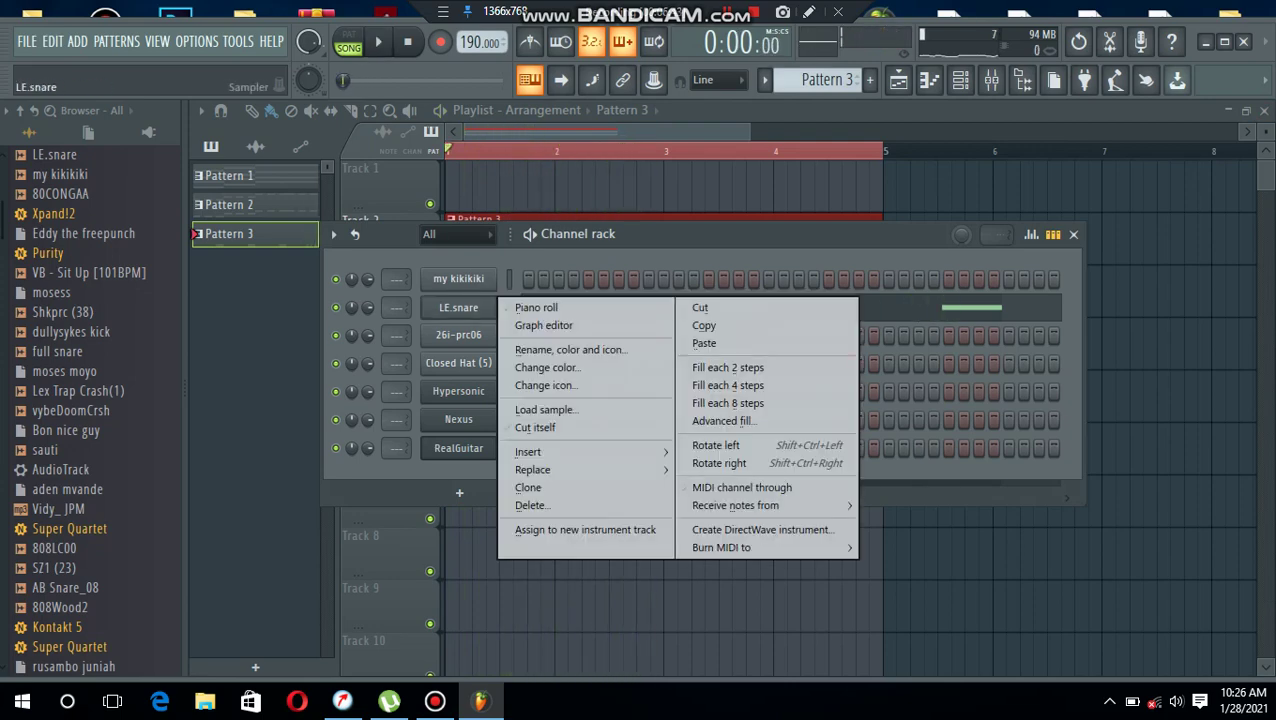
left_click(705, 325)
right_click(496, 330)
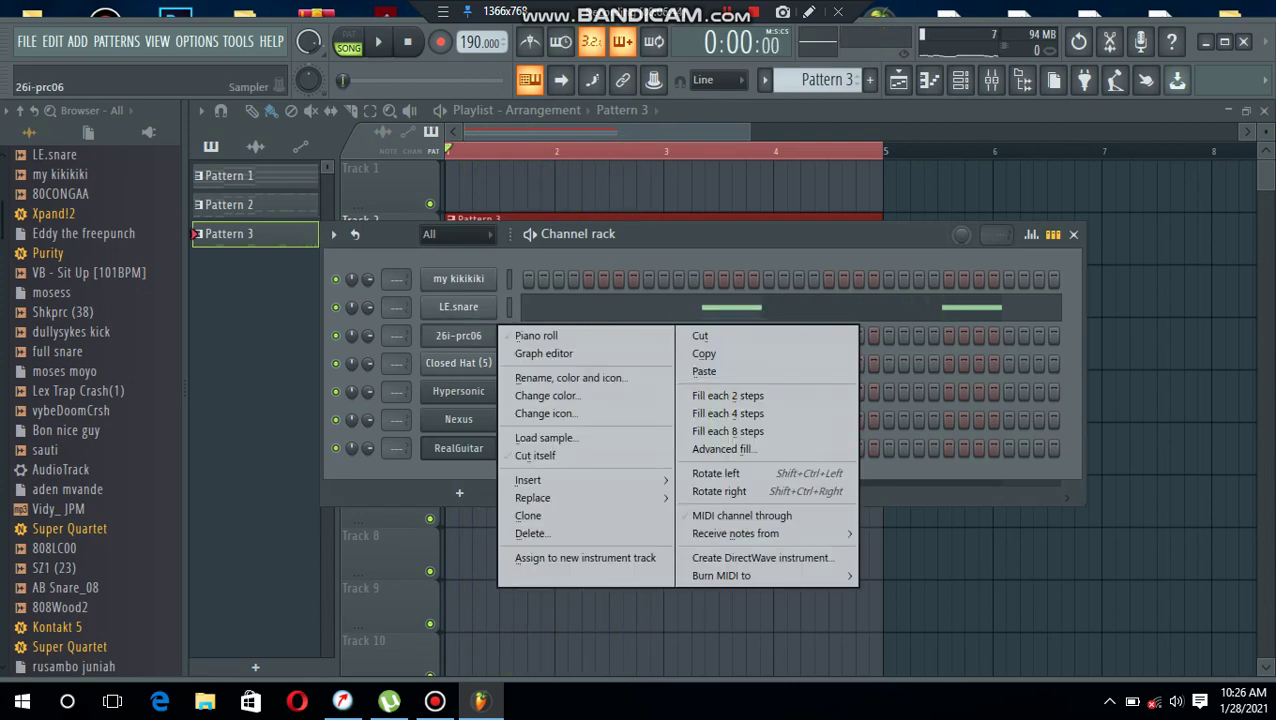
left_click(705, 371)
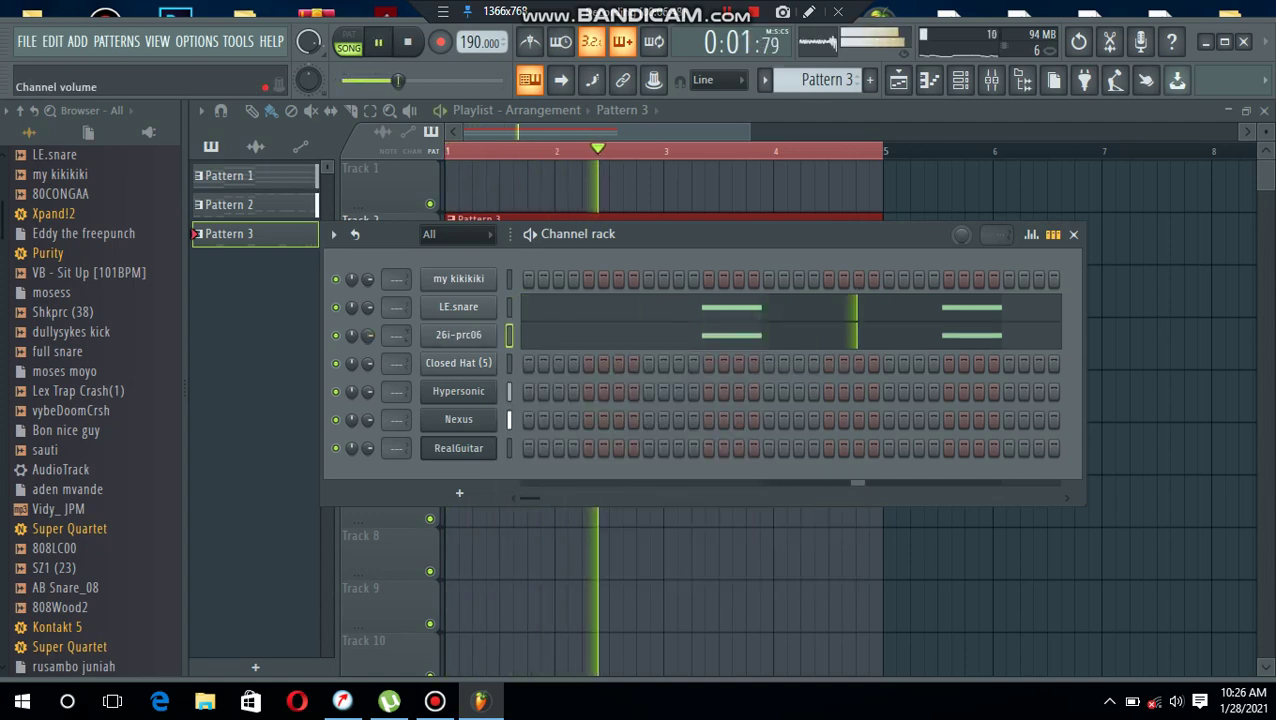
left_click_drag(368, 336, 368, 374)
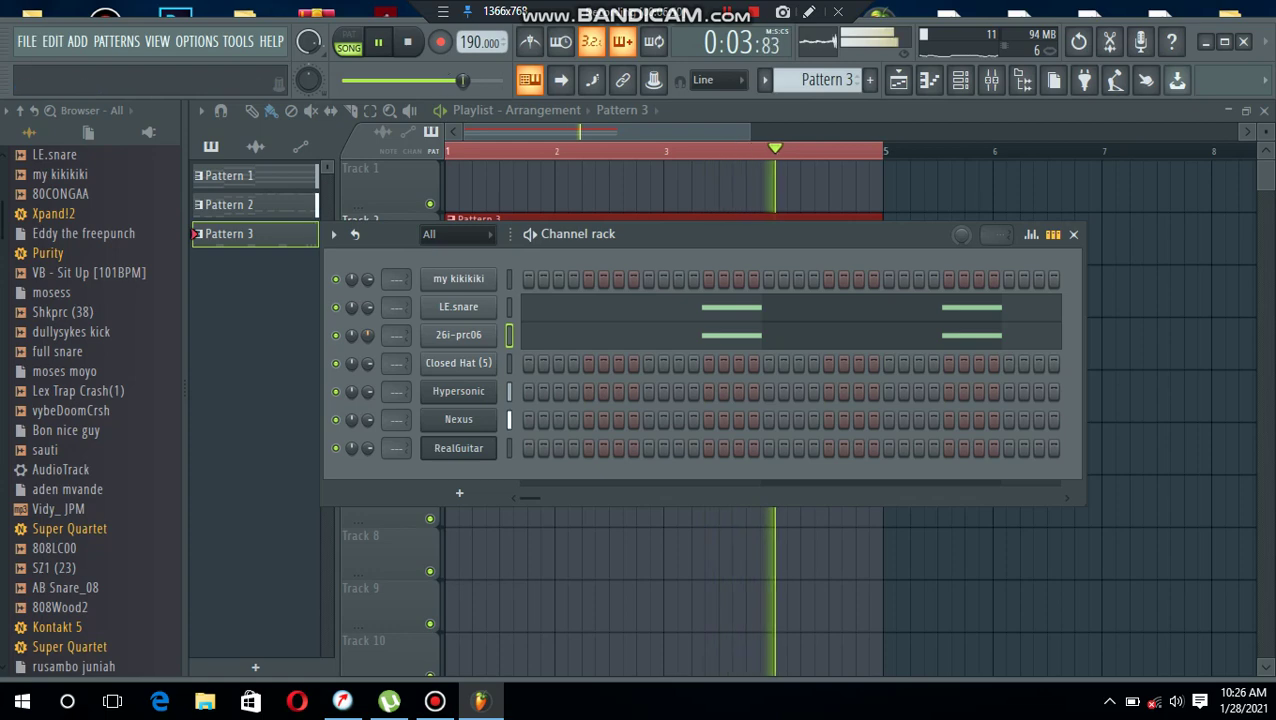
Place two-step Closed Hat (5) notes on C5 at steps 1 and 3 of bar 1, with the second note's velocity lowered
right_click(490, 363)
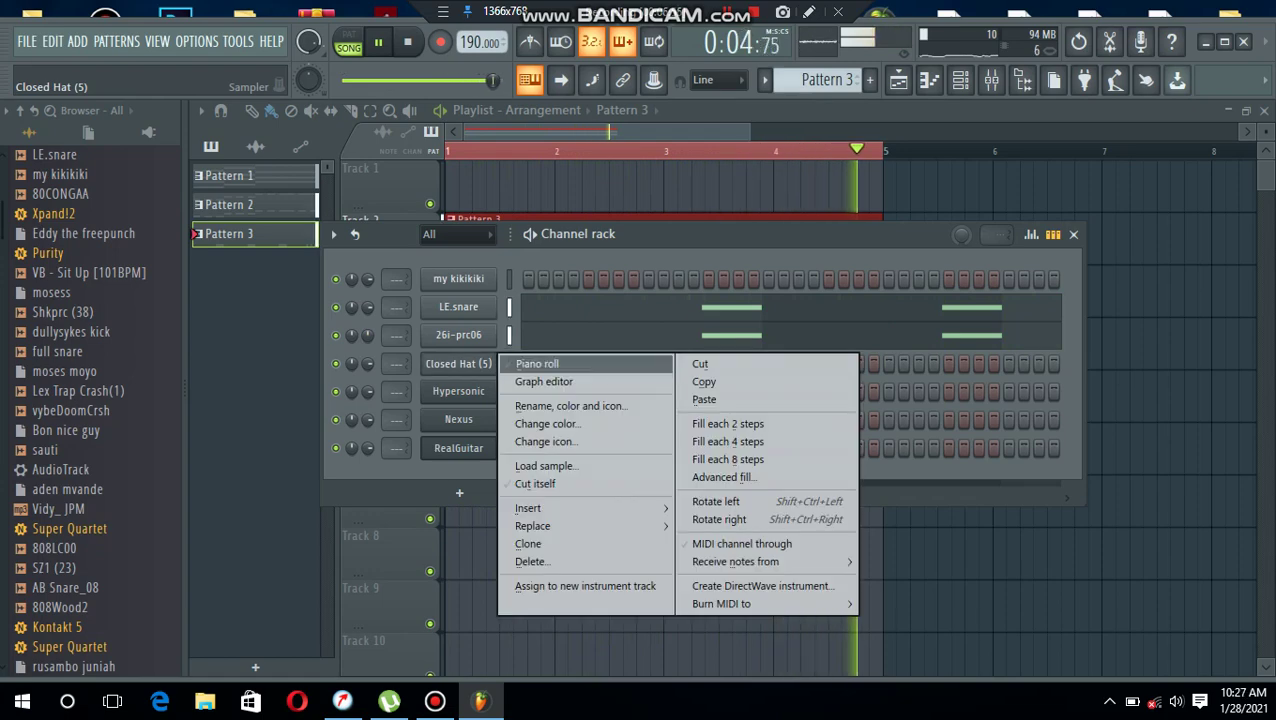
left_click(537, 364)
left_click_drag(272, 388, 262, 388)
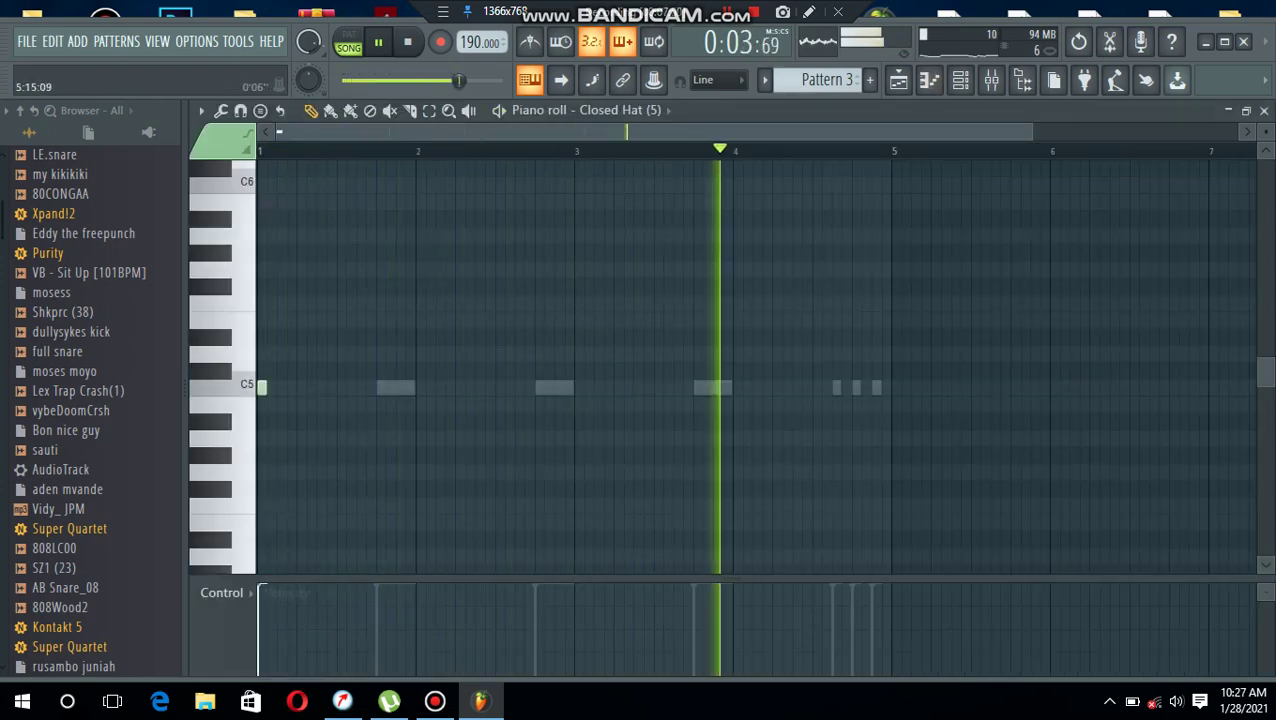
left_click_drag(1031, 132, 552, 132)
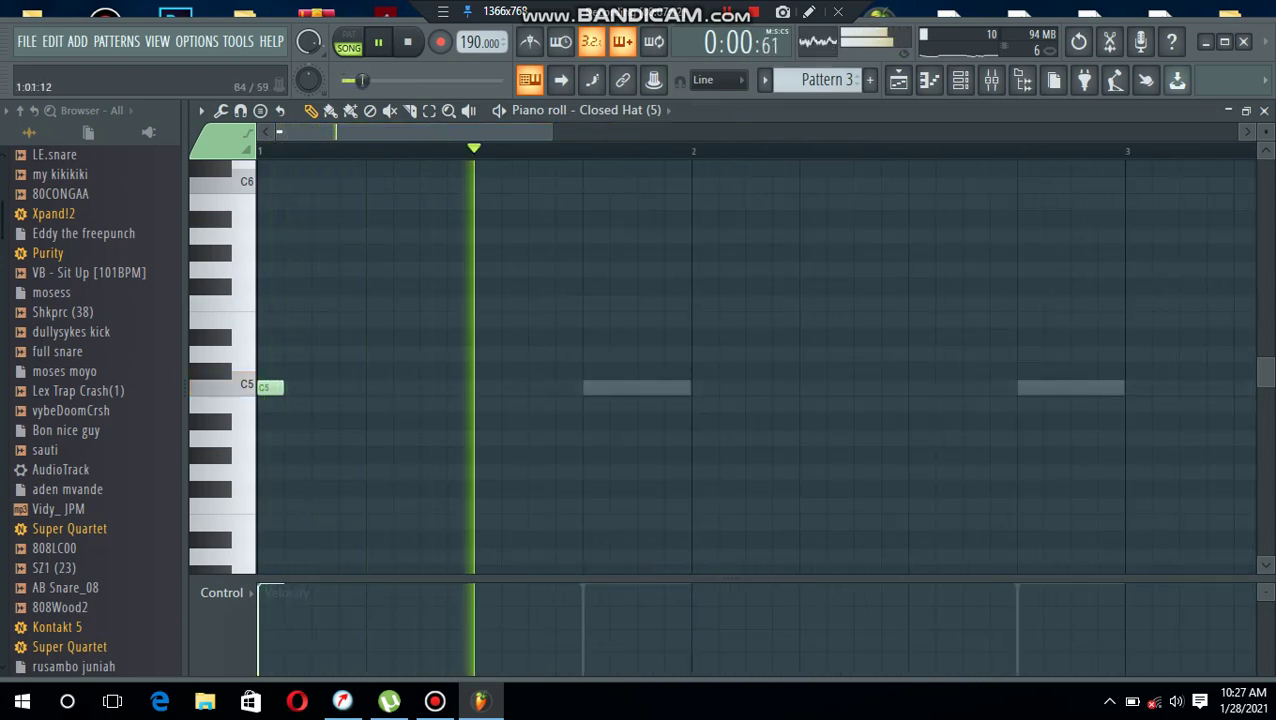
left_click(322, 387)
left_click_drag(311, 588, 311, 635)
left_click_drag(414, 354, 257, 438)
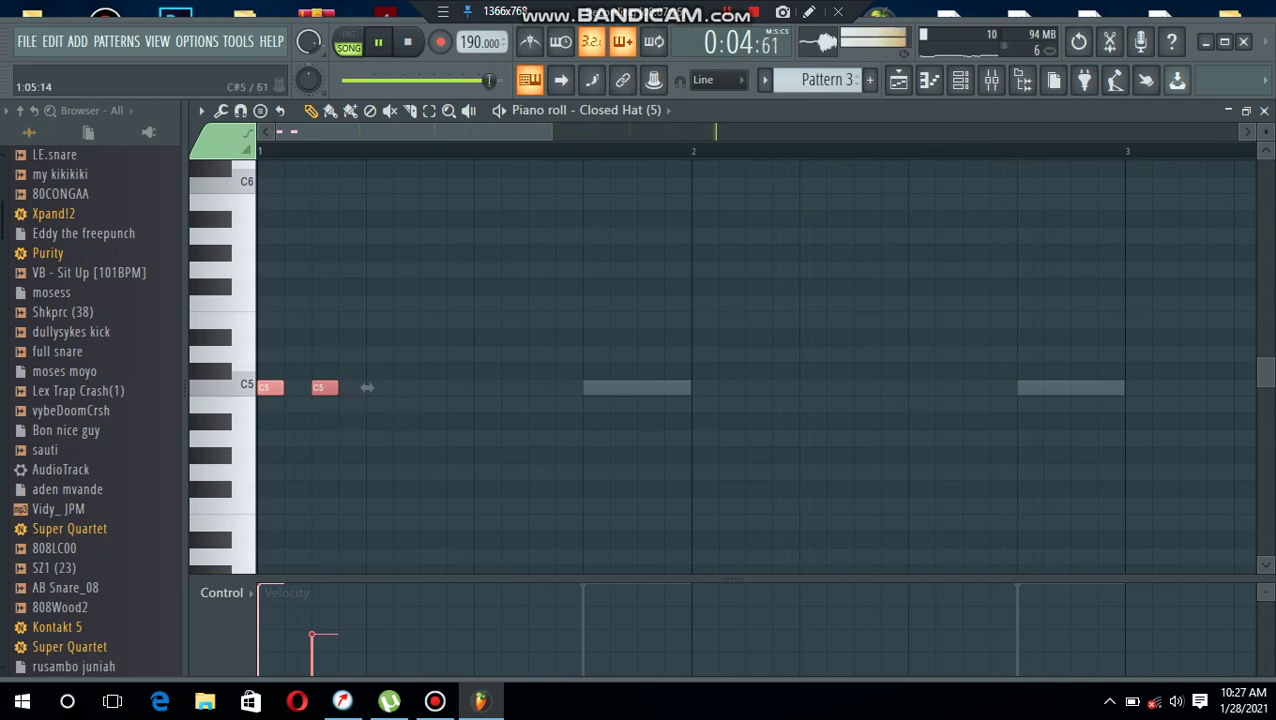
left_click_drag(336, 387, 366, 387)
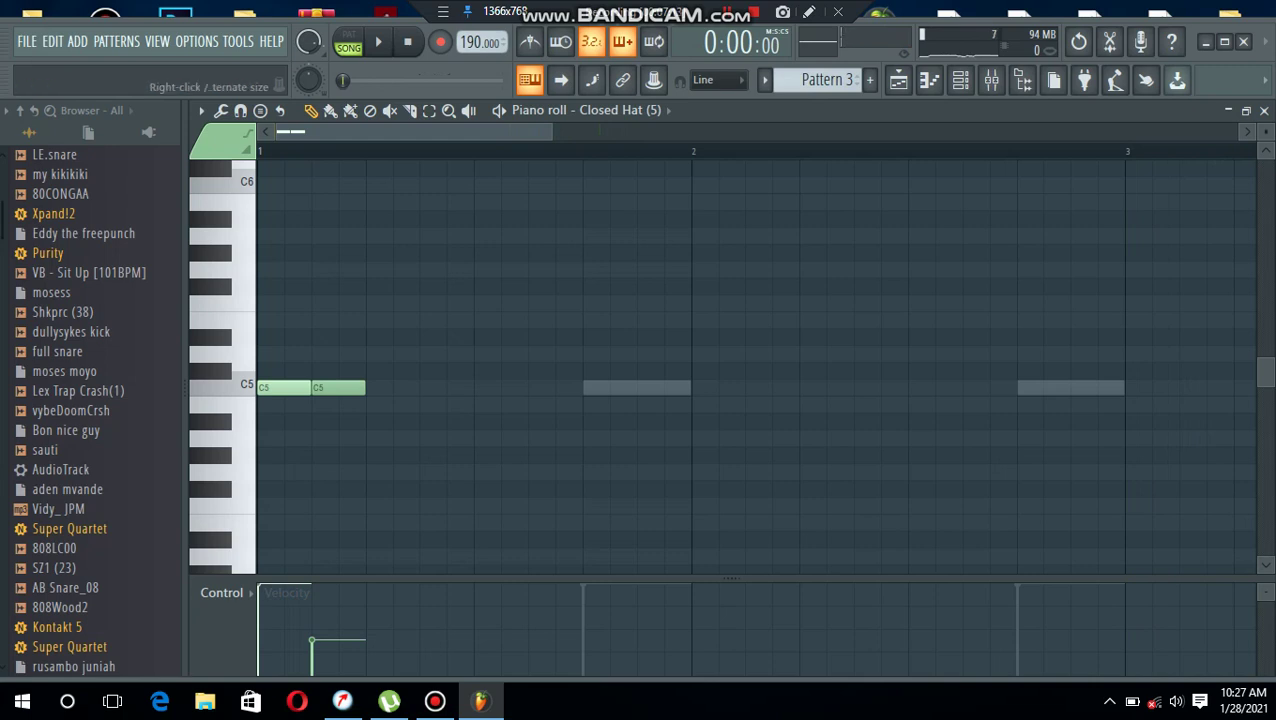
Duplicate the two Closed Hat (5) notes on C5 repeatedly to fill bars 1 to 4, and deselect all notes
mouse_move(730, 578)
left_mouse_down()
mouse_move(730, 393)
mouse_move(730, 557)
left_mouse_up()
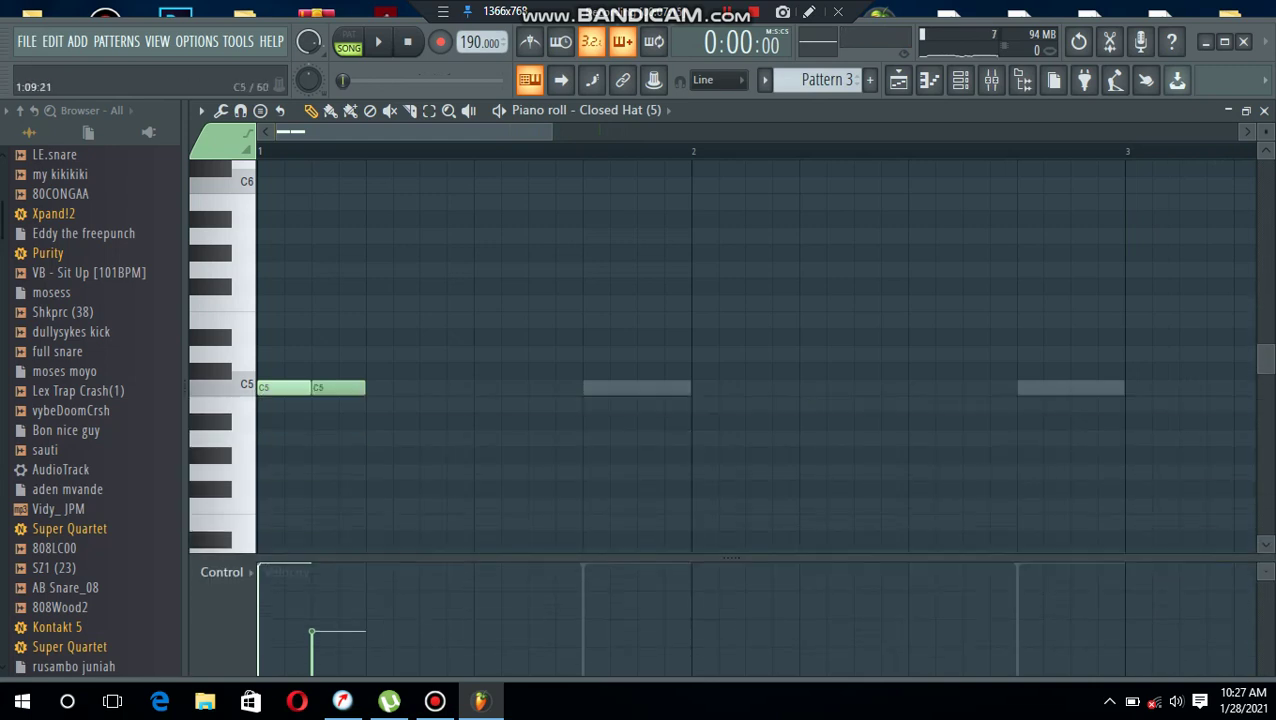
left_click_drag(551, 132, 884, 132)
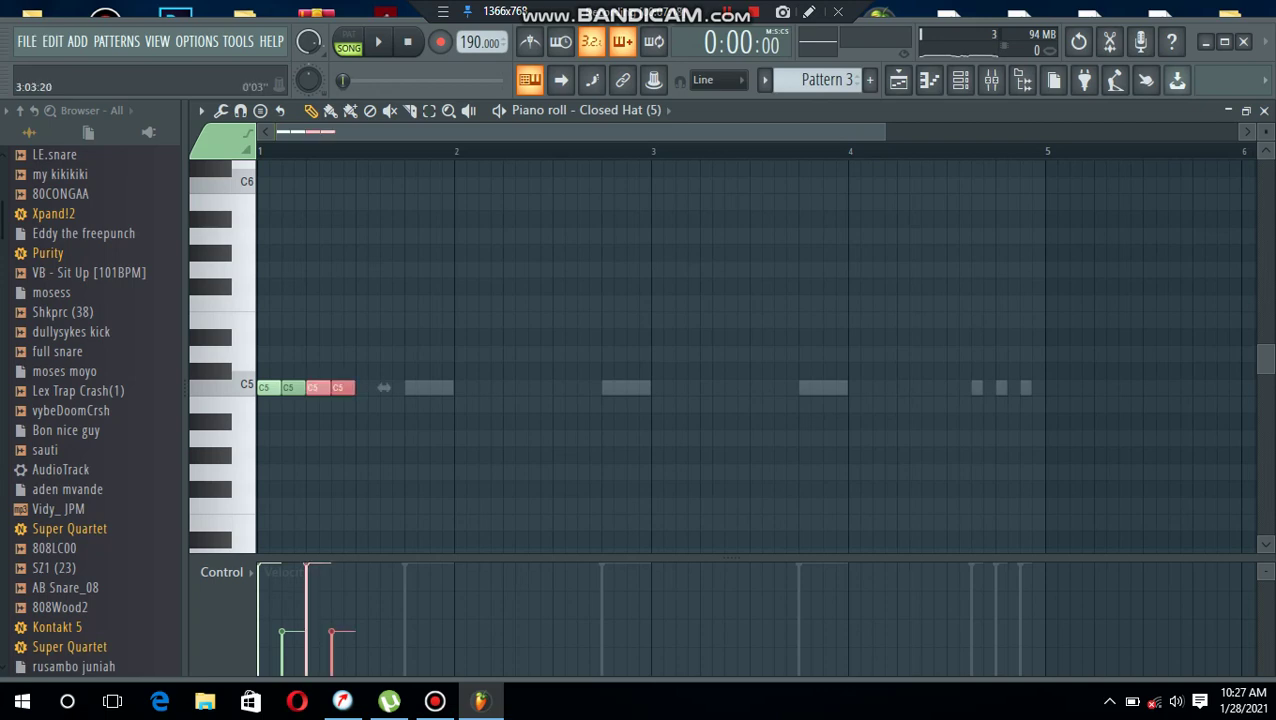
left_click_drag(548, 340, 245, 490)
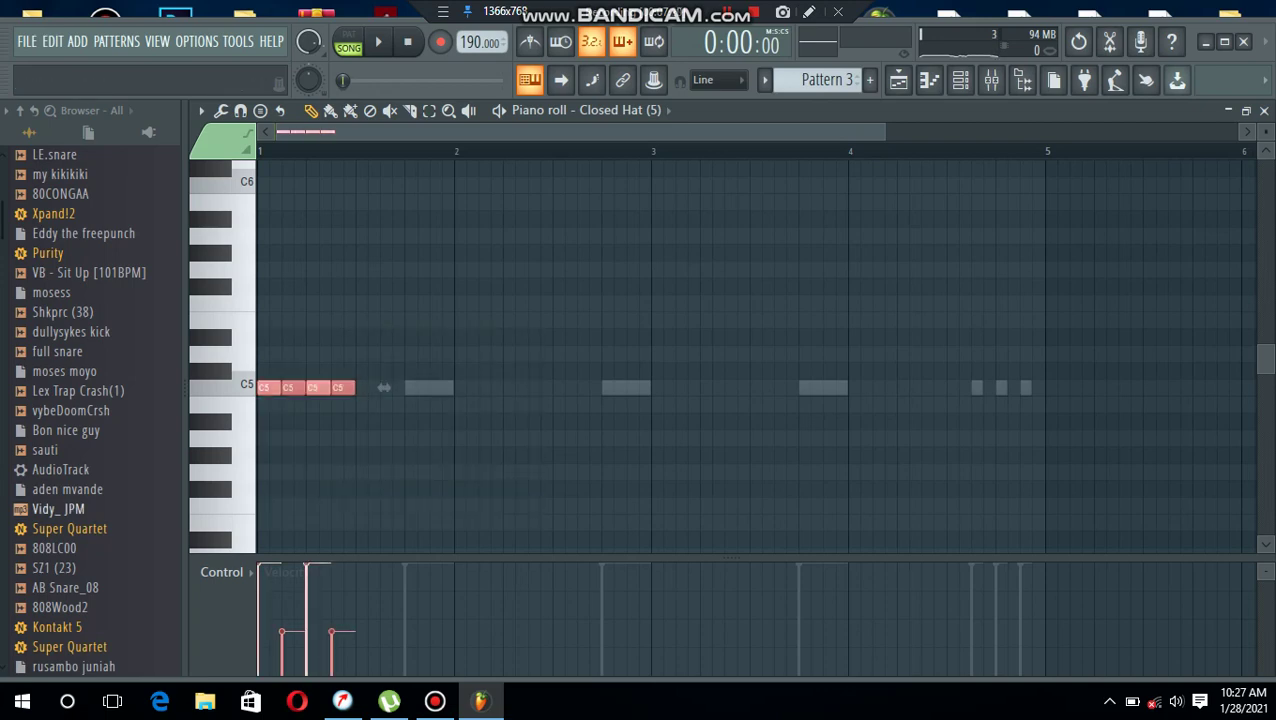
key("ctrl+b")
left_click_drag(531, 312, 248, 477)
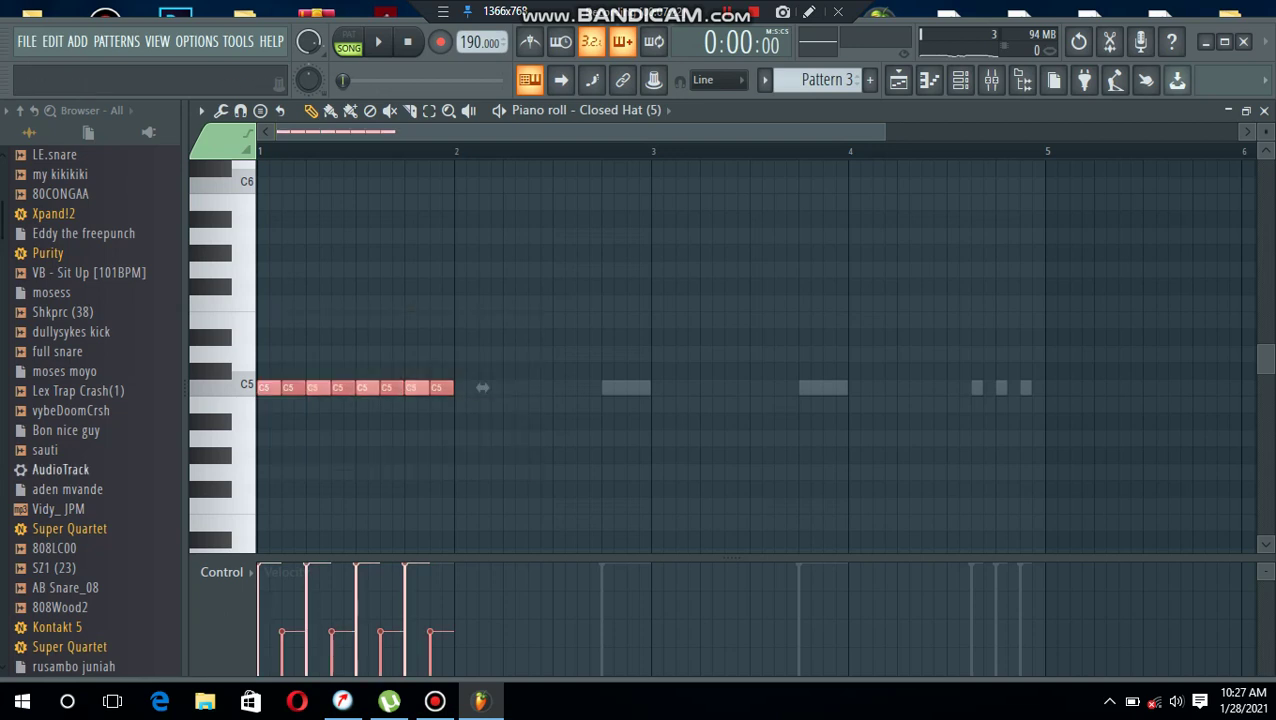
key("ctrl+b")
key("ctrl+b")
key("ctrl+b")
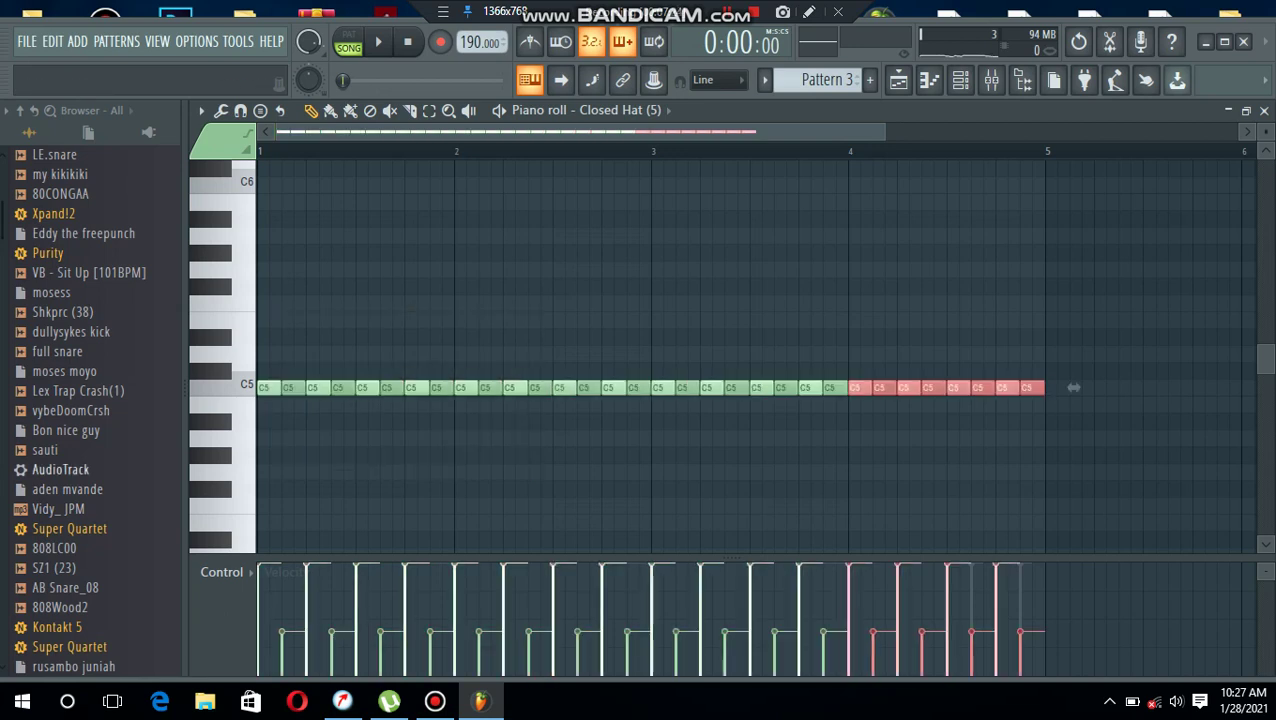
key("ctrl+d")
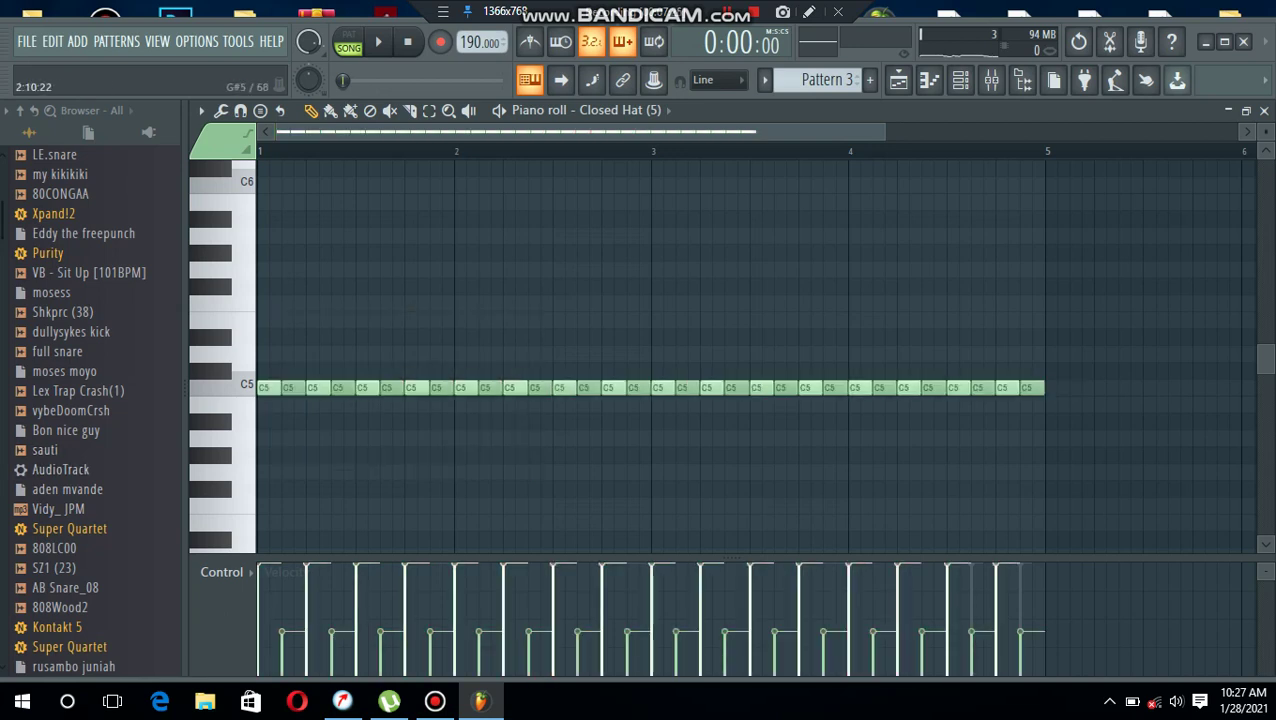
Play the song, close the piano roll and lower the Closed Hat (5) channel's volume
key("space")
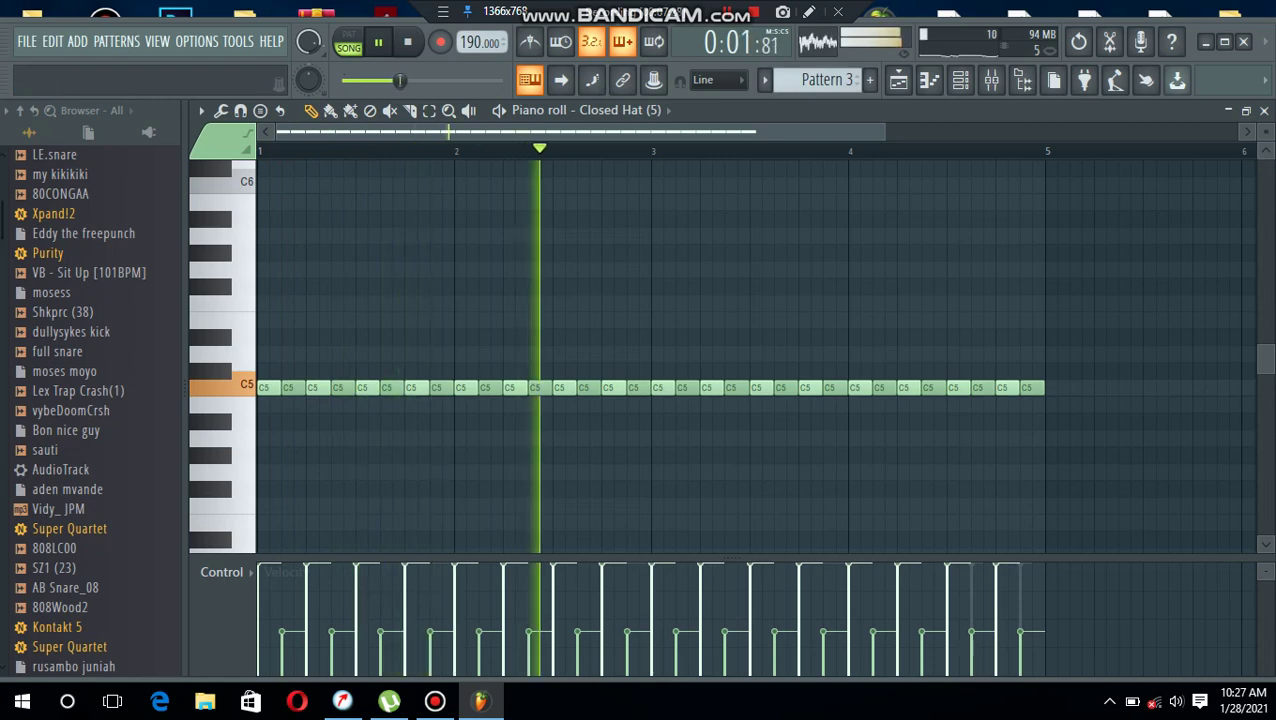
left_click(1264, 111)
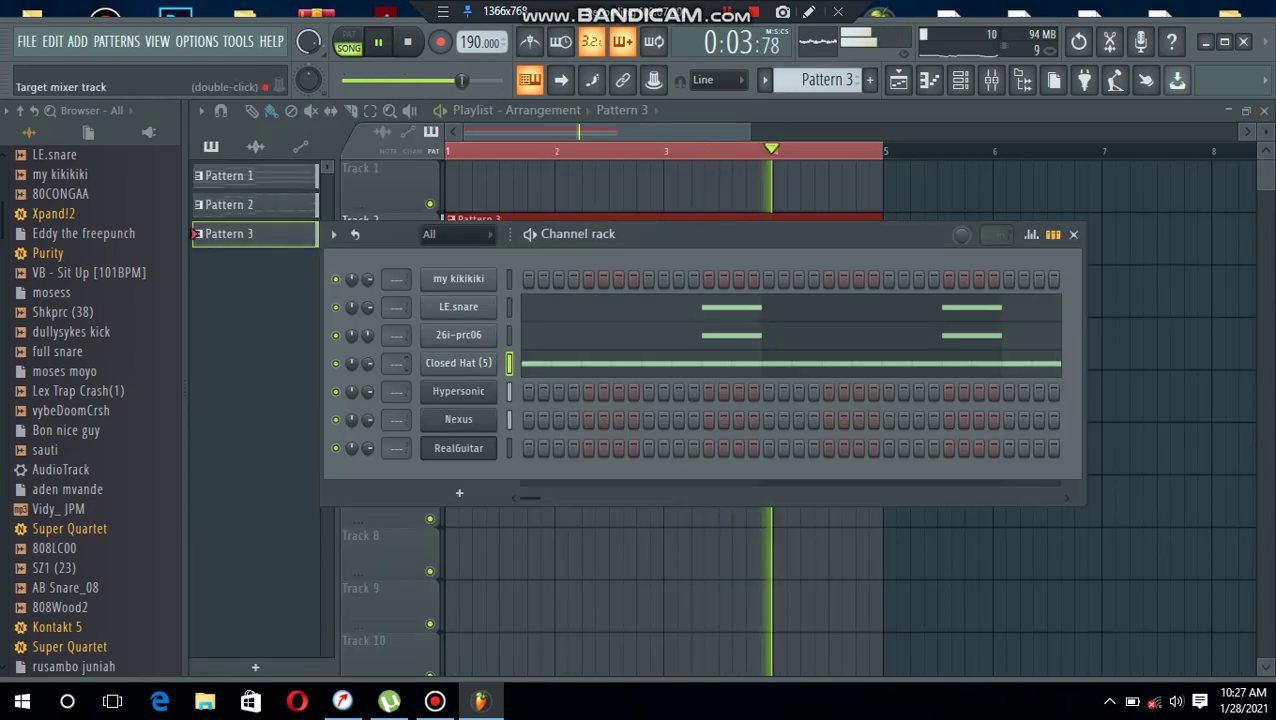
left_click_drag(368, 363, 368, 387)
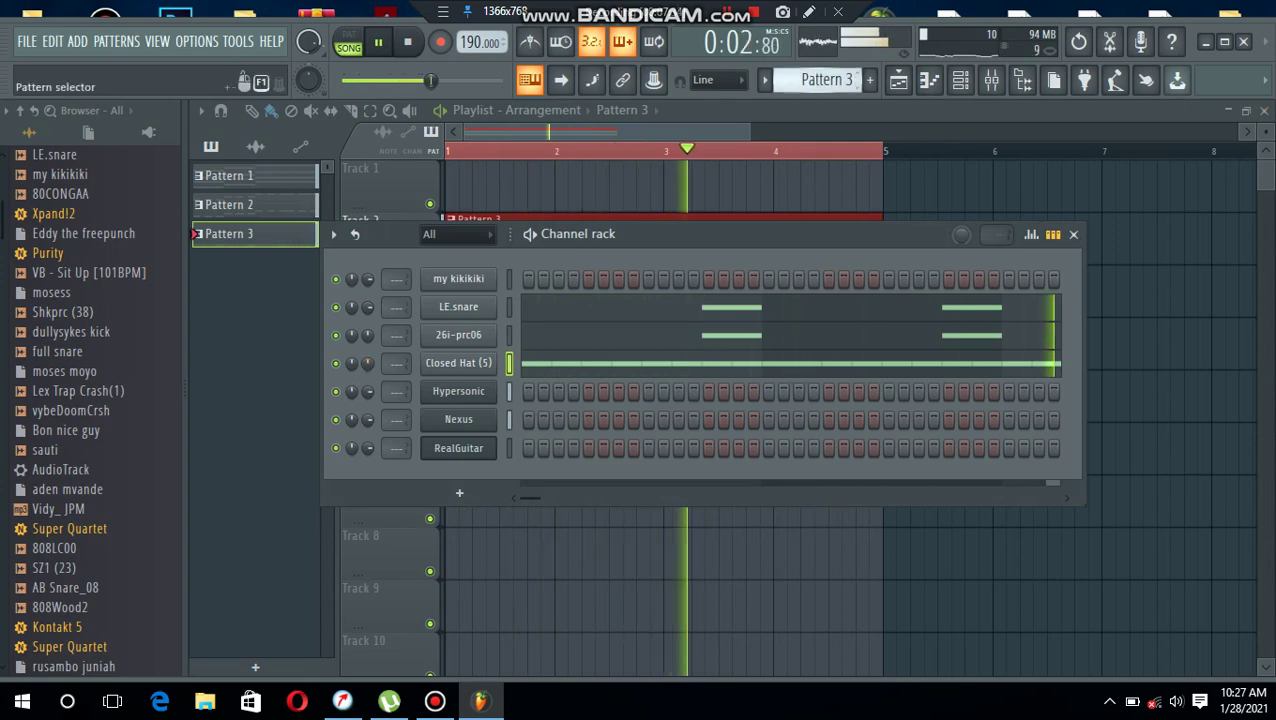
Stop playback, place Pattern 4 on Track 1 from bar 1 and lengthen its clip to four bars
scroll(825, 80, "up", 1)
left_click(656, 187)
left_click_drag(656, 187, 476, 186)
key("space")
left_click_drag(553, 190, 841, 190)
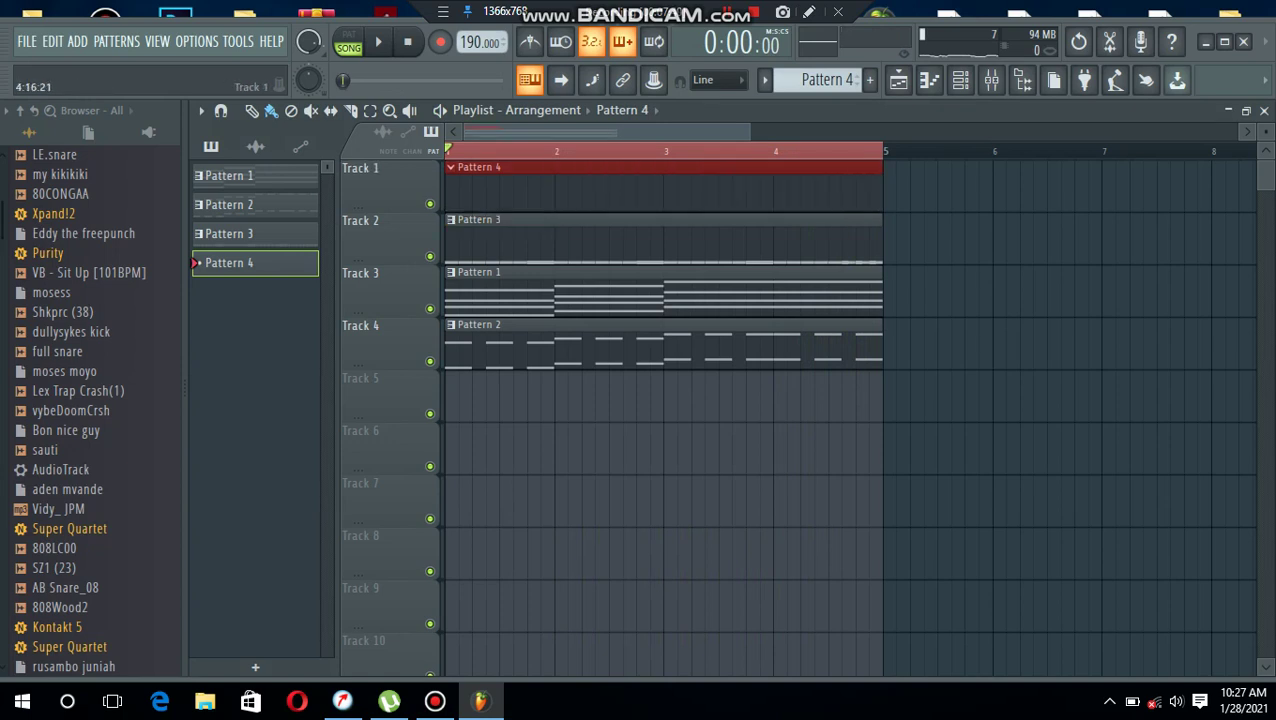
Add a two-step my kikikiki note on C5 at the start of bar 1 in Pattern 4
key("F6")
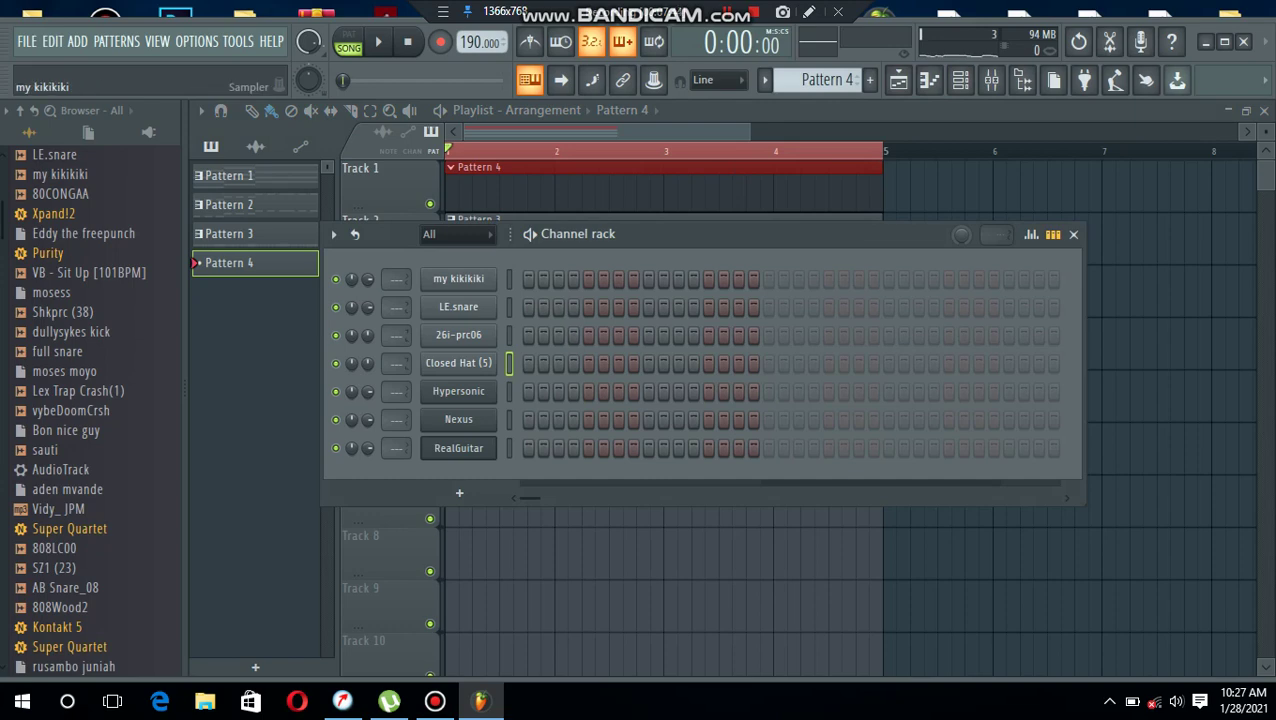
right_click(458, 279)
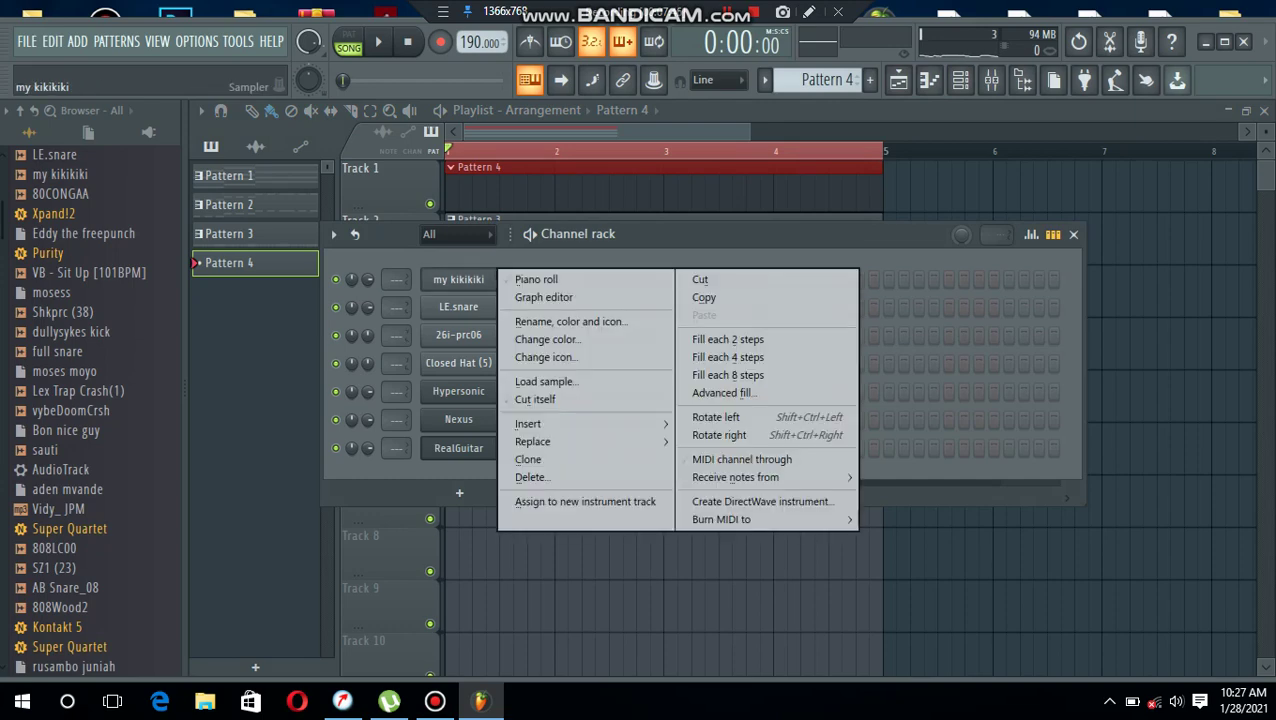
left_click(537, 279)
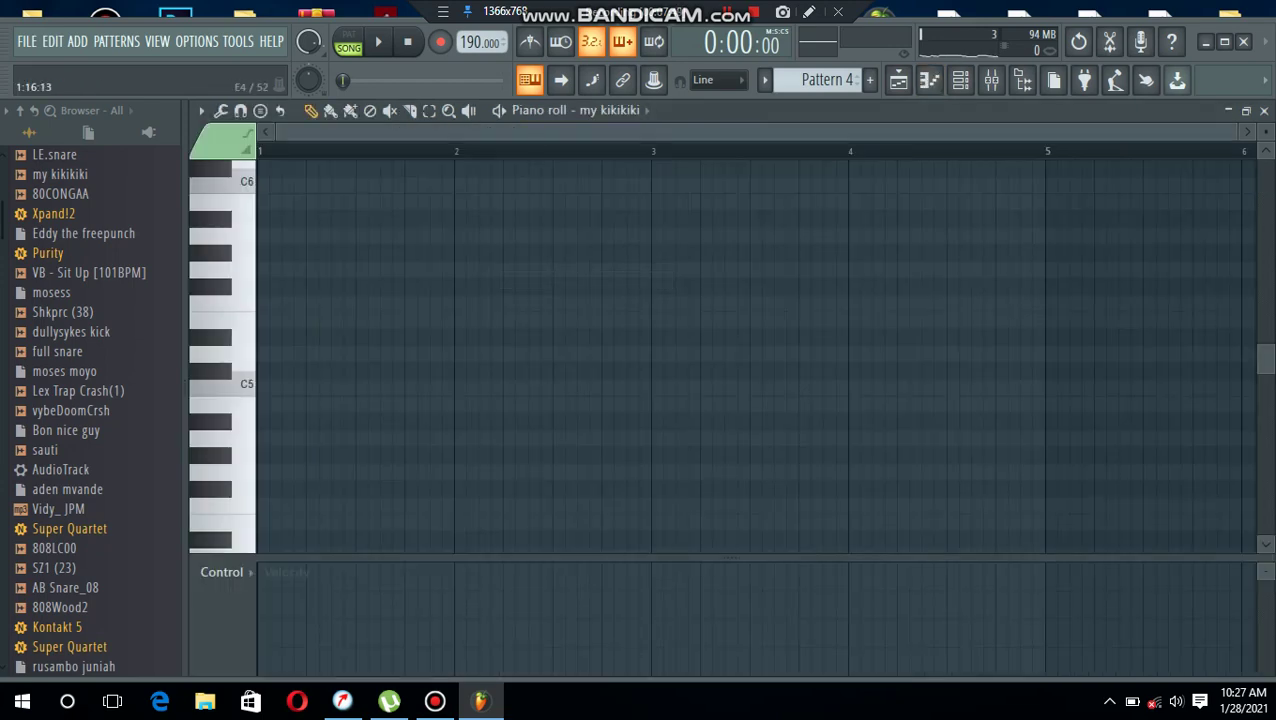
mouse_move(732, 558)
left_mouse_down()
mouse_move(732, 577)
mouse_move(732, 556)
left_mouse_up()
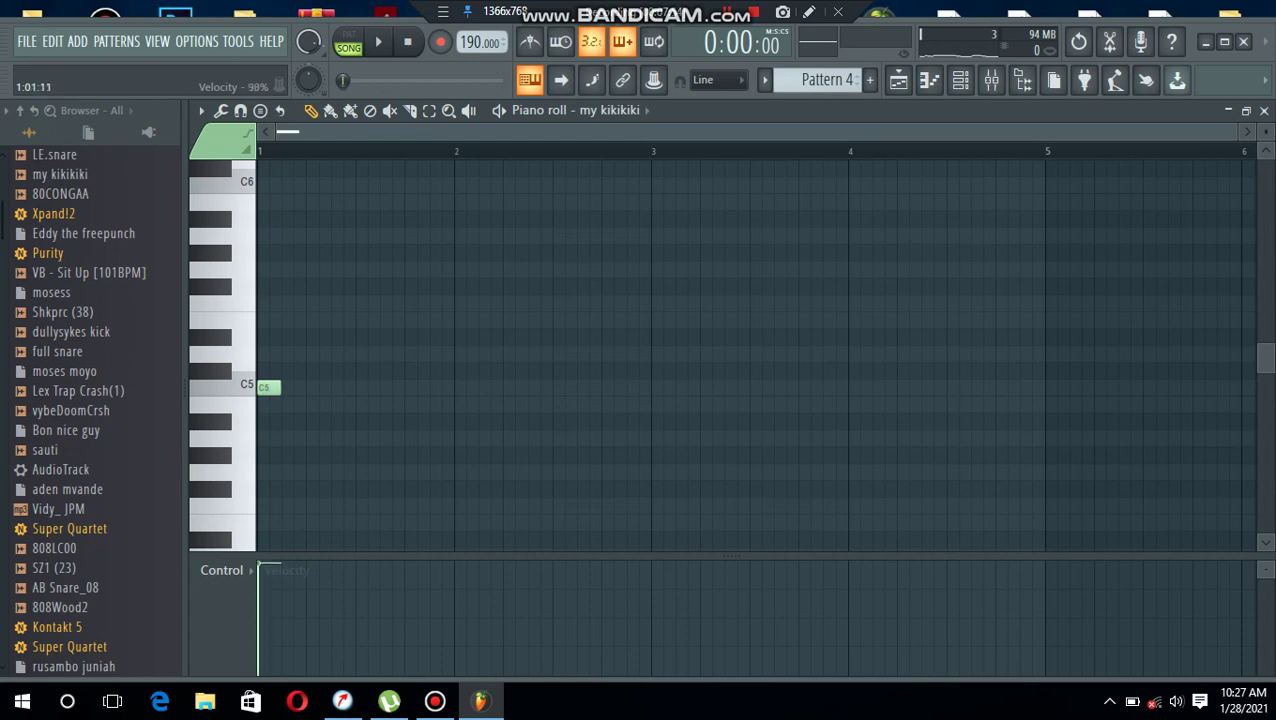
Set the my kikikiki channel volume to 54%, return to its piano roll and start playback
left_click(959, 80)
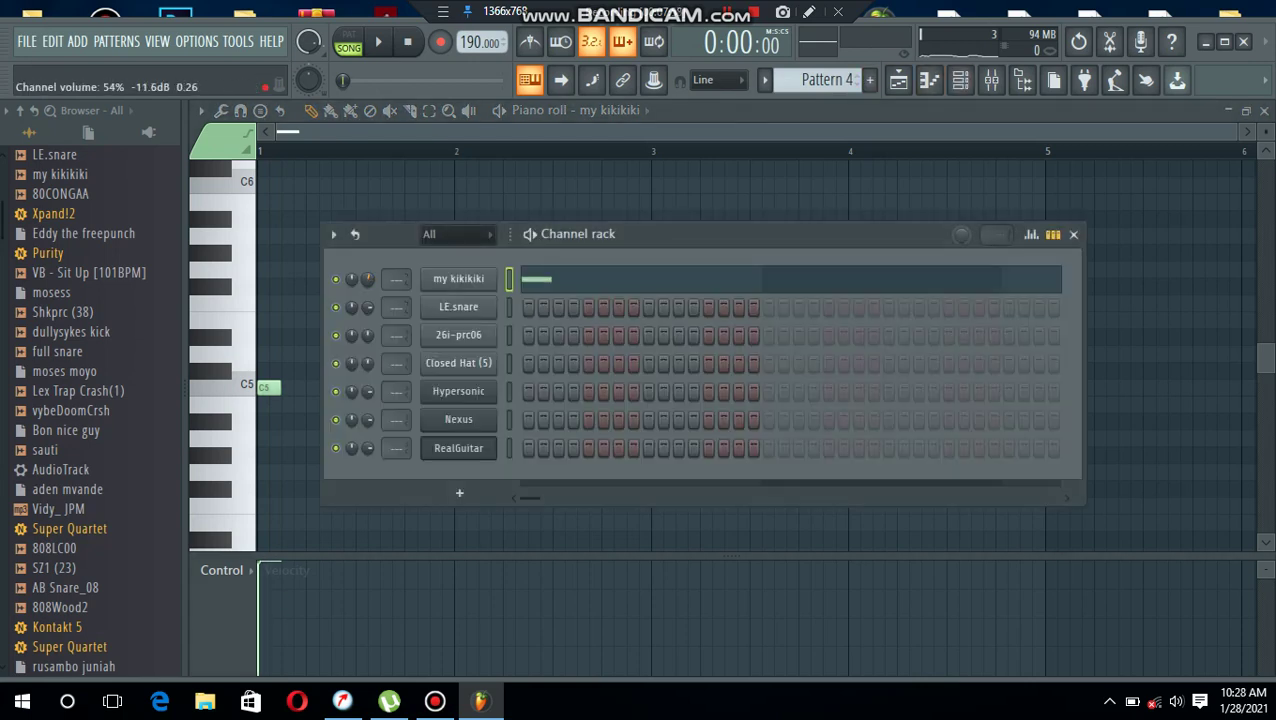
left_click(315, 385)
key("space")
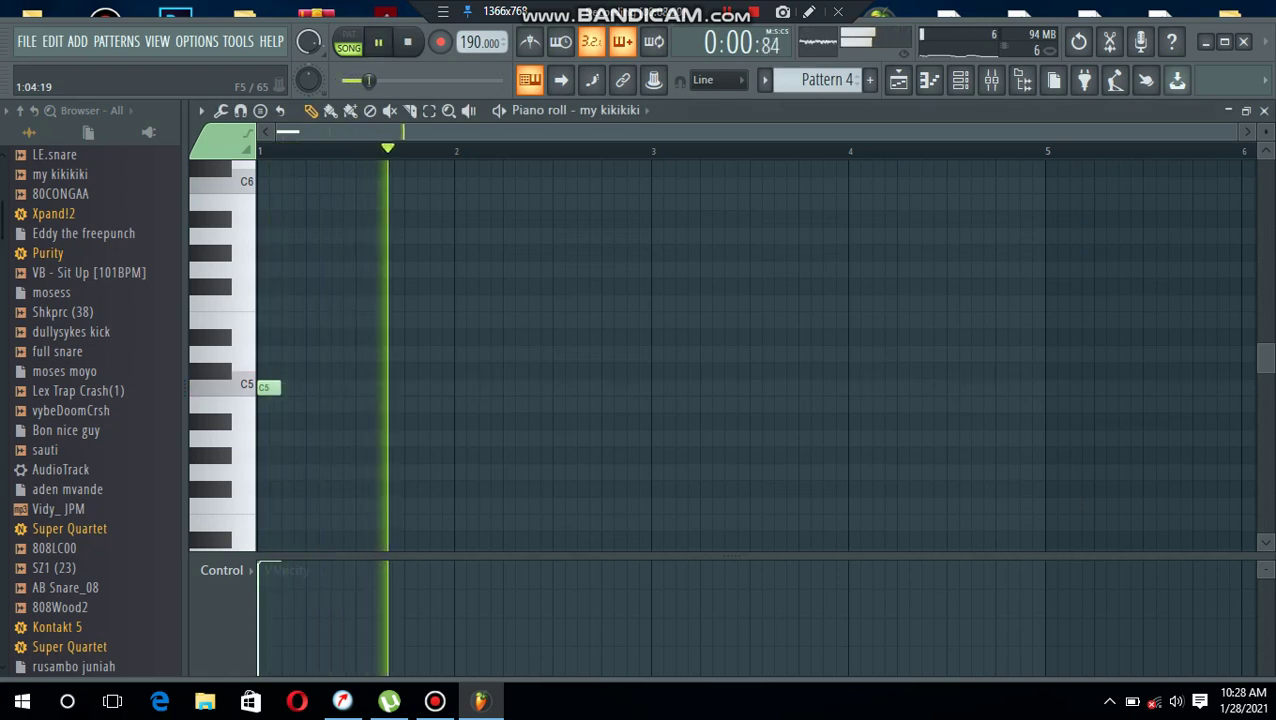
Add two-step my kikikiki notes on C5 at step 7 of bar 1 and at steps 1 and 7 of bars 2 and 3
left_click(336, 387)
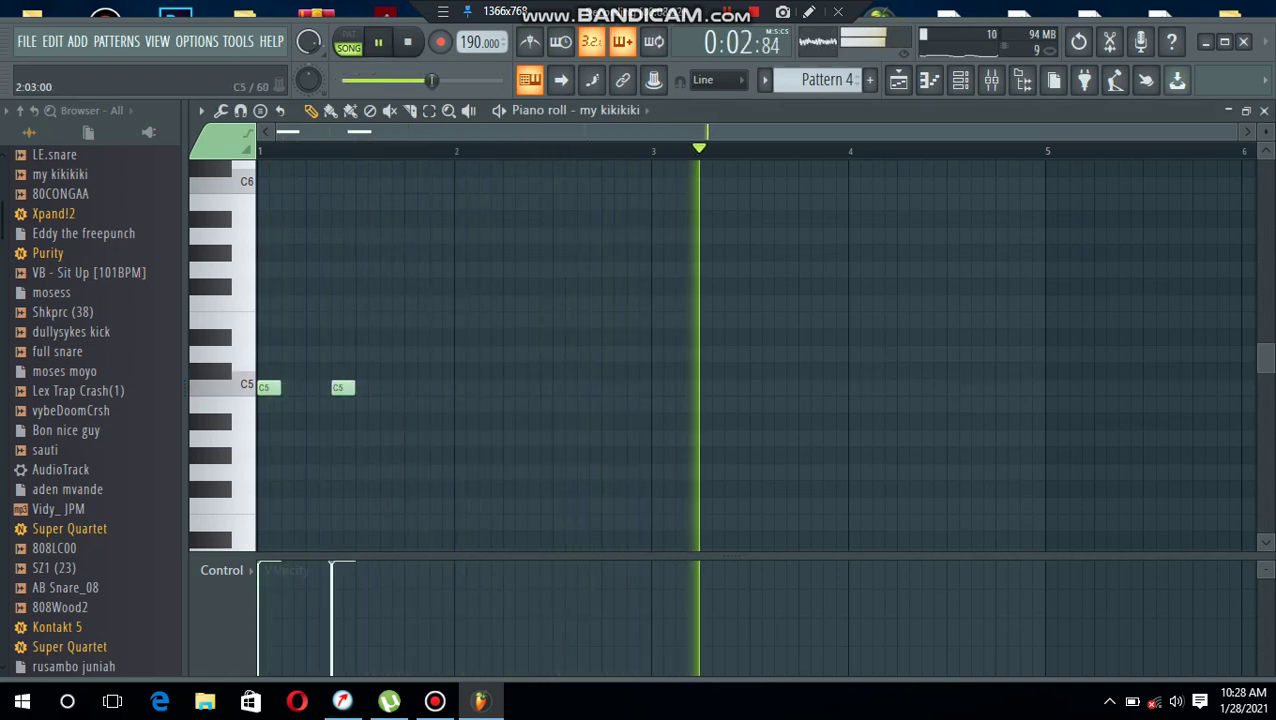
left_click(460, 387)
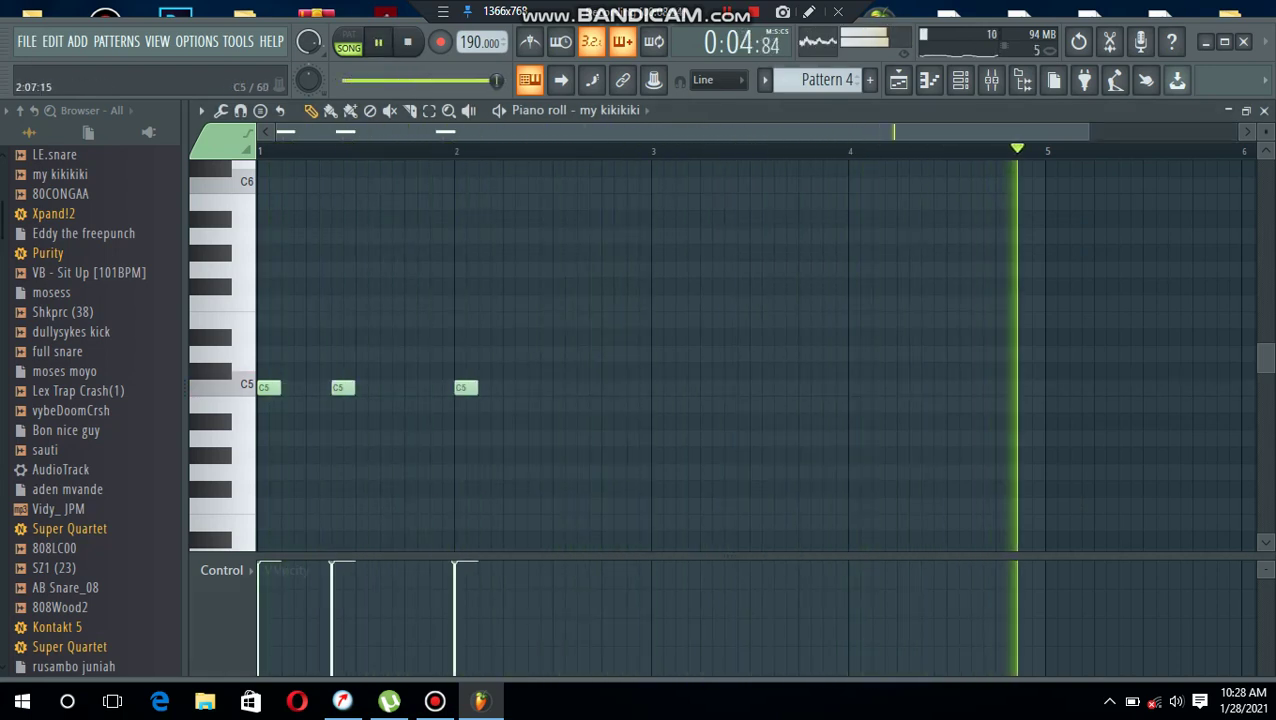
left_click(535, 387)
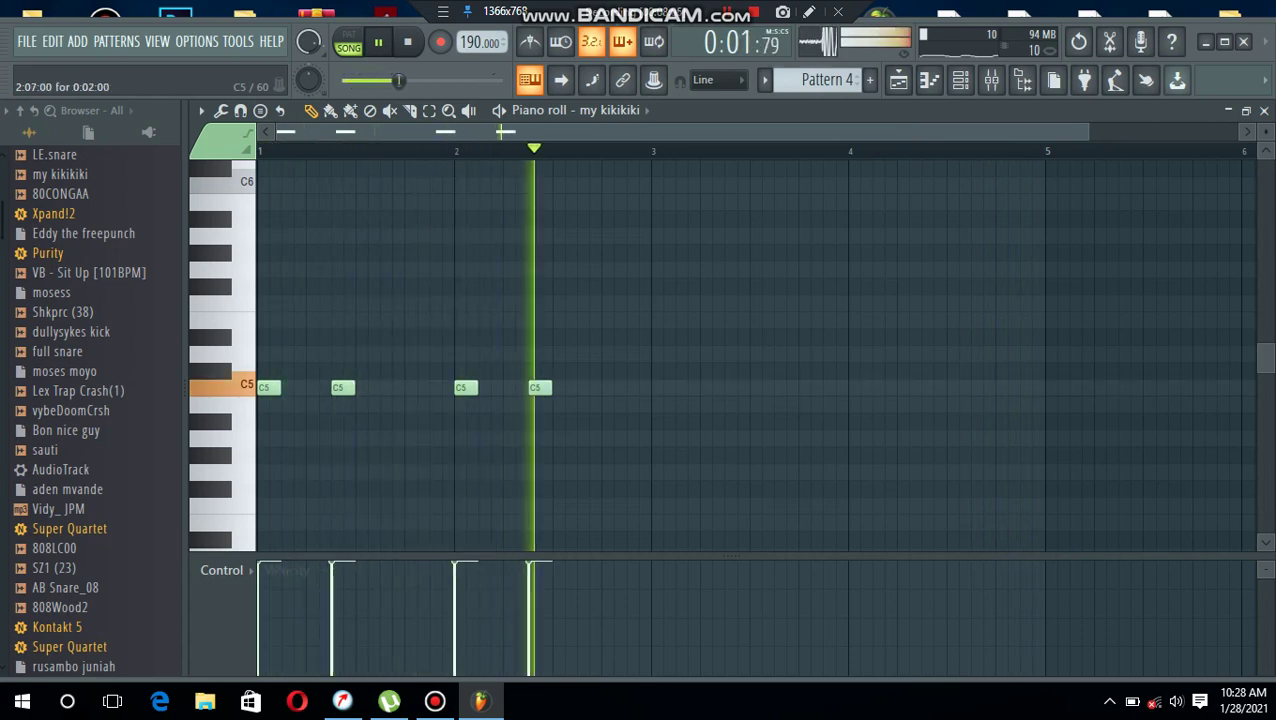
left_click(660, 387)
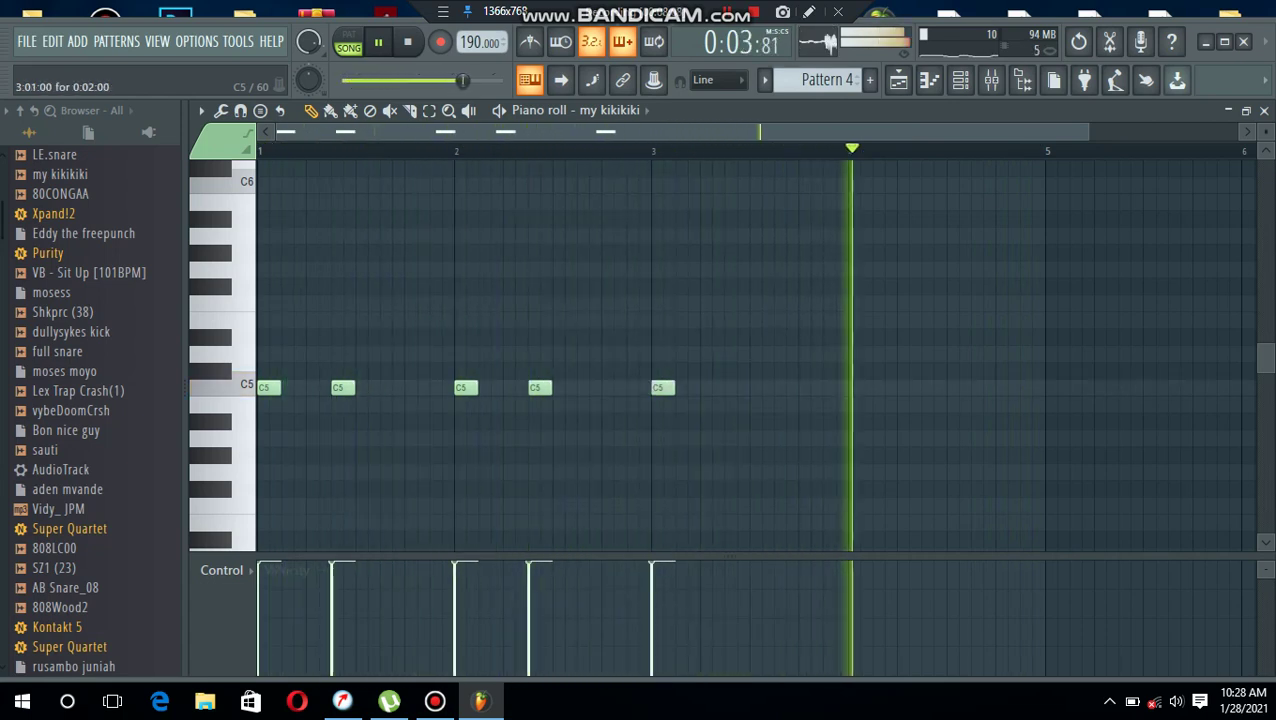
left_click(737, 387)
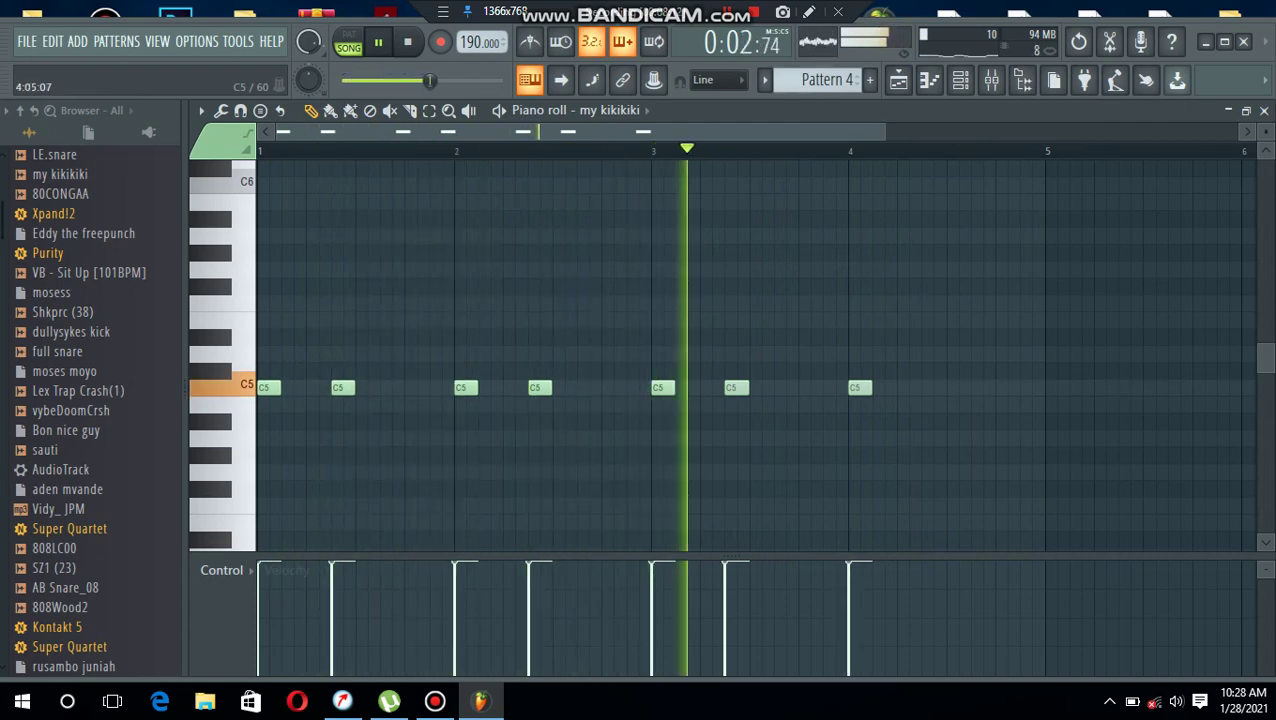
Place two-step my kikikiki notes on C5 at steps 1, 7 and 11 of bar 4
left_click(860, 387)
left_click(925, 387)
left_click(999, 387)
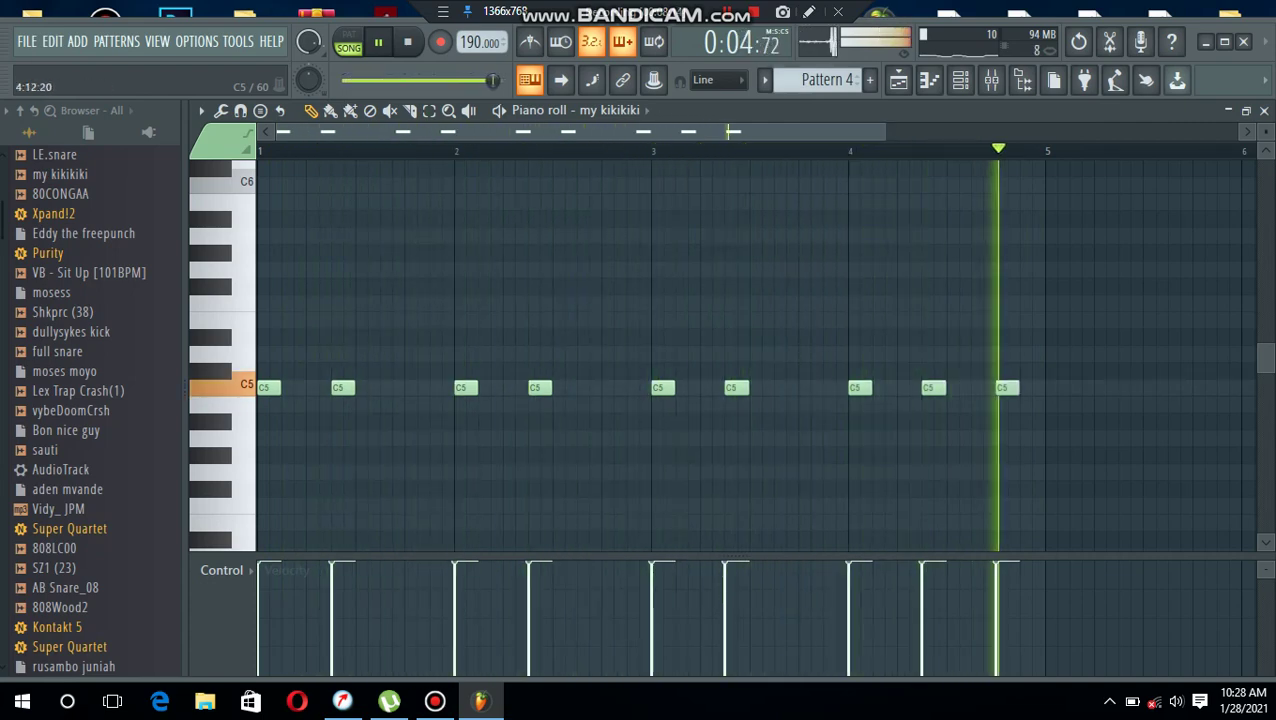
left_click_drag(1006, 387, 982, 387)
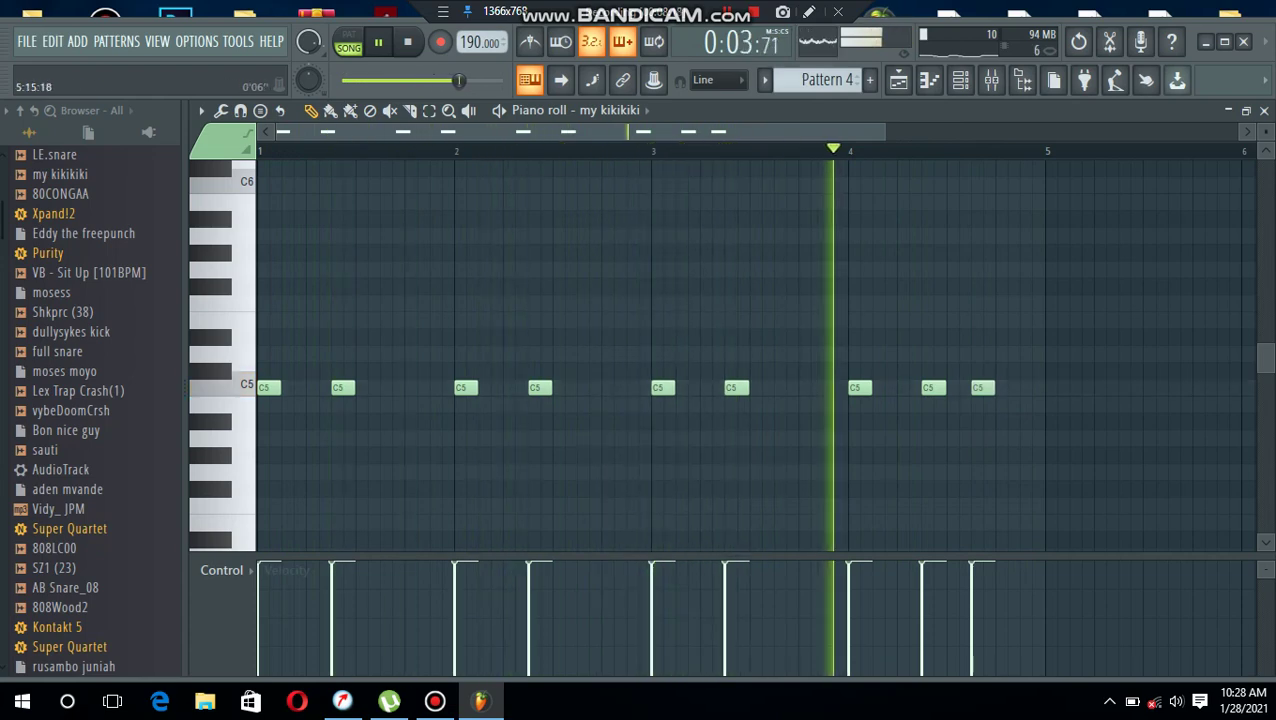
Close the piano roll, lower the my kikikiki channel's volume during playback and hide the channel rack
left_click(1264, 110)
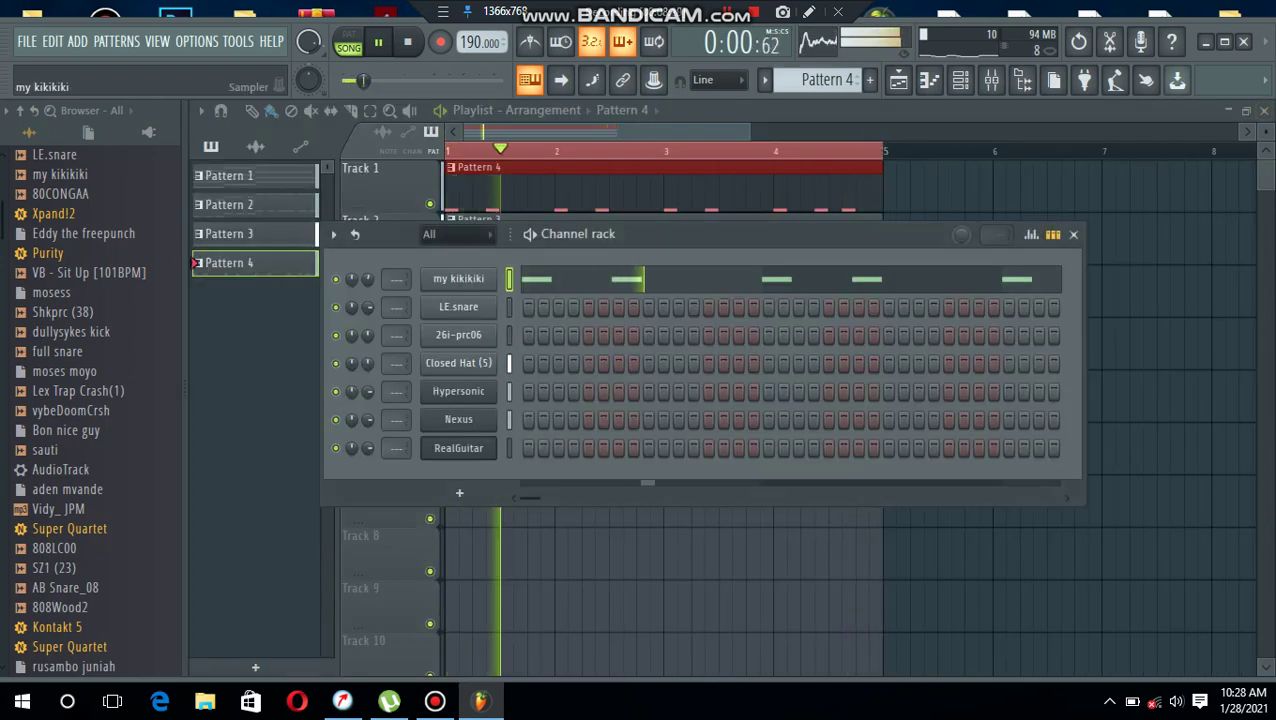
left_click_drag(368, 279, 368, 289)
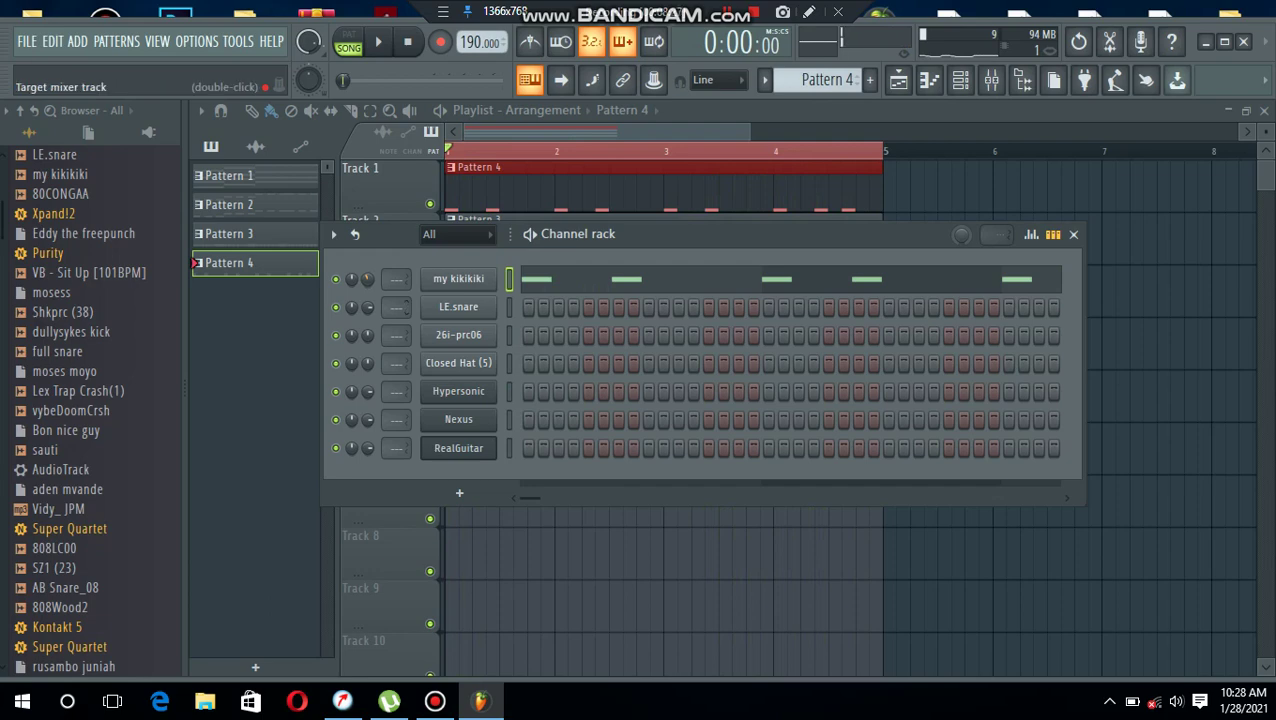
key("F6")
Remove the misplaced Pattern 4 clip and place Pattern 5 on Track 5 from bar 1, lengthened to four bars
left_click(481, 396)
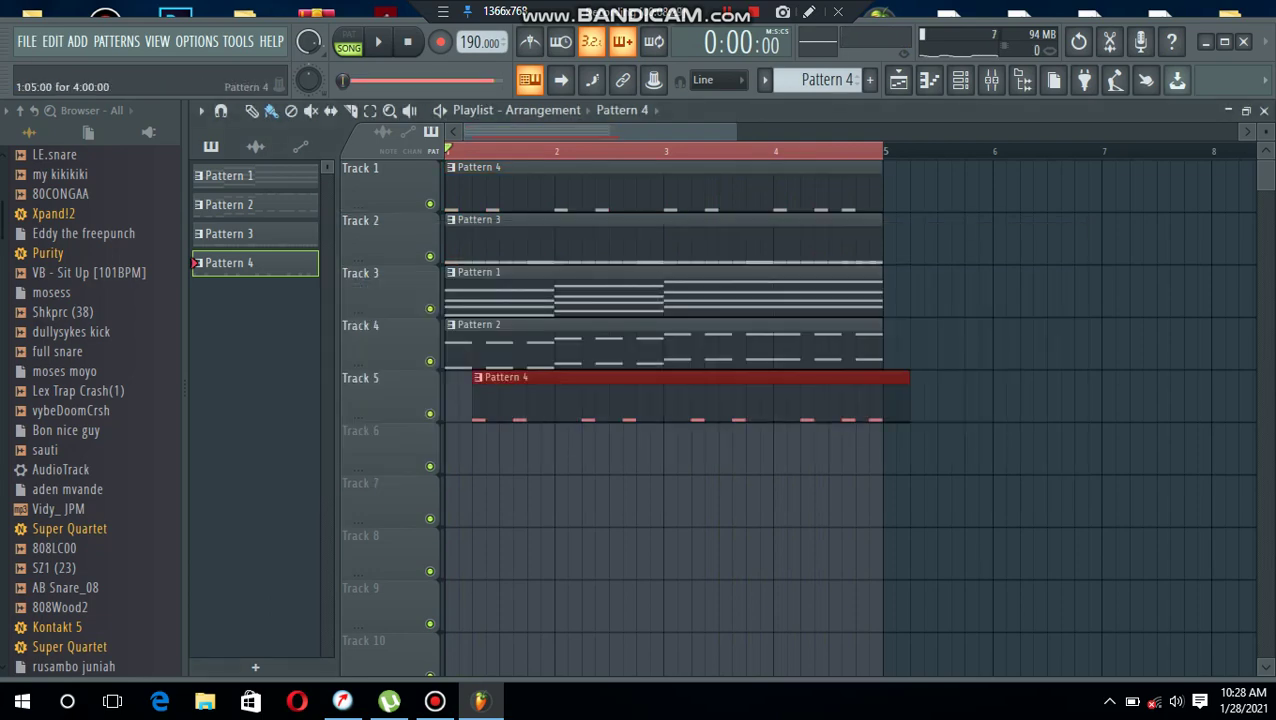
right_click(543, 396)
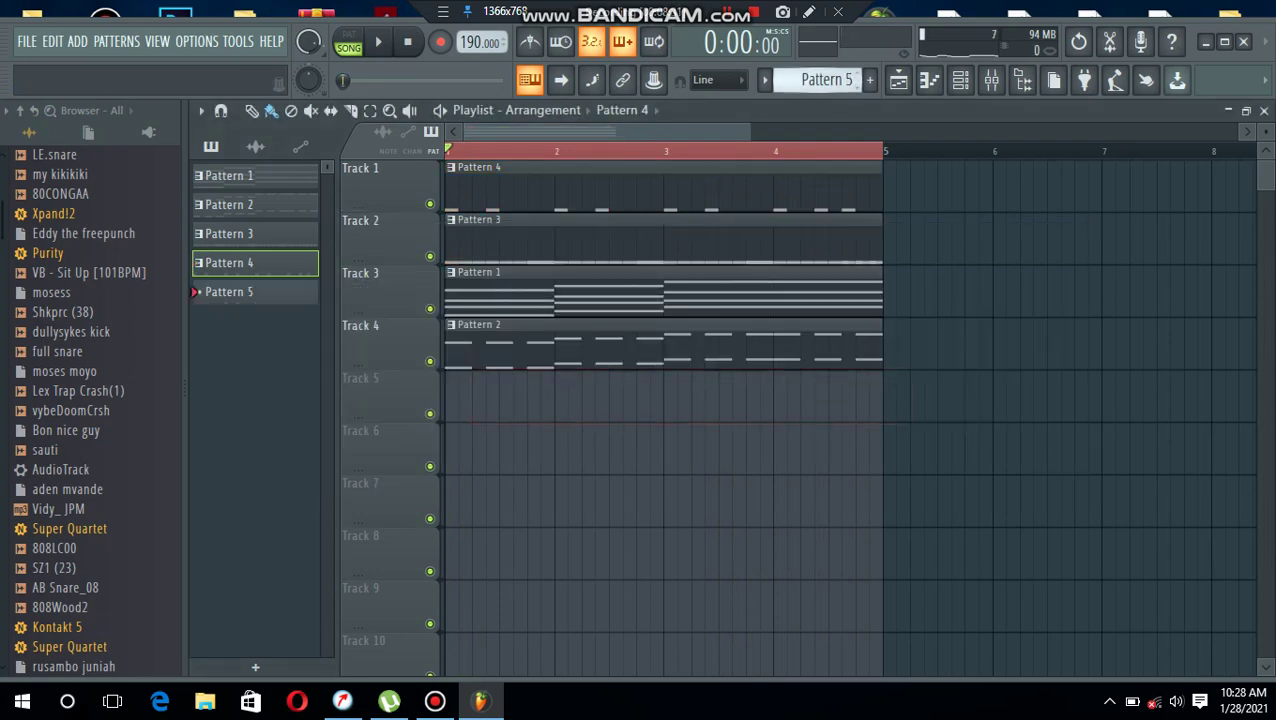
left_click(478, 396)
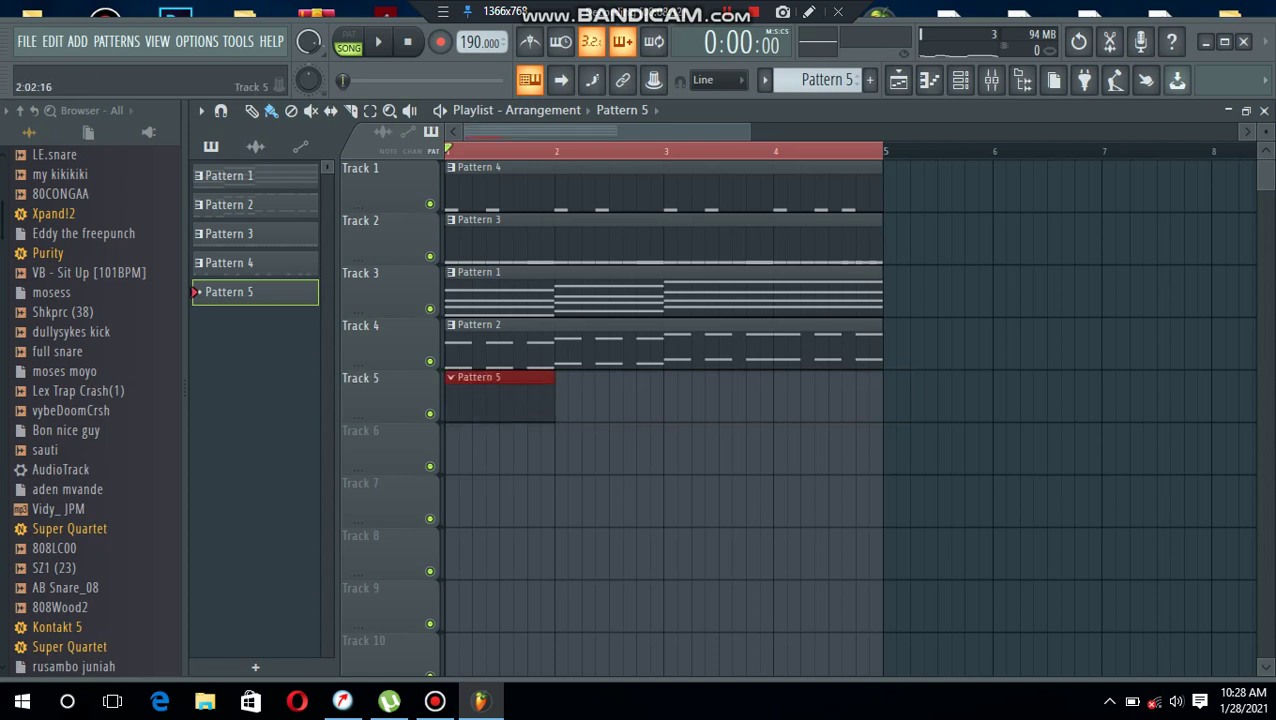
left_click_drag(554, 396, 909, 396)
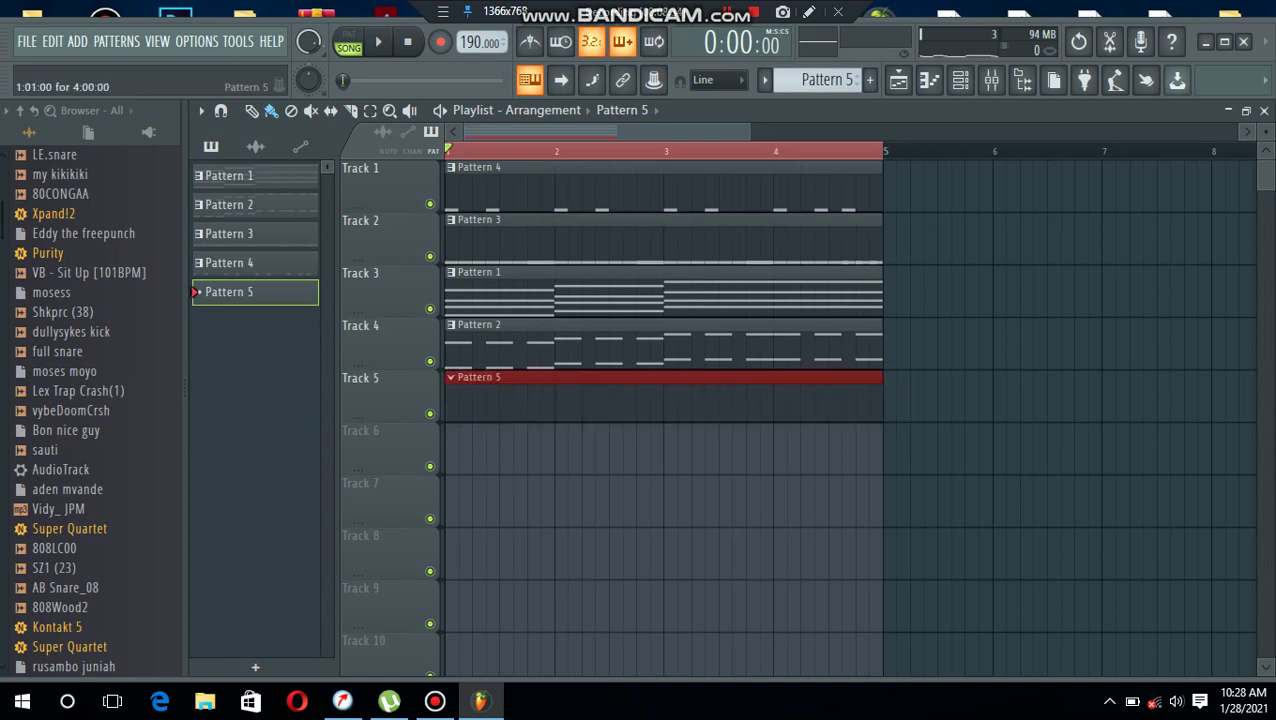
Add two-step RealGuitar notes A#3, D#4 and F#4 at steps 1, 3 and 5 of bar 1, auditioning them with playback
left_click(960, 80)
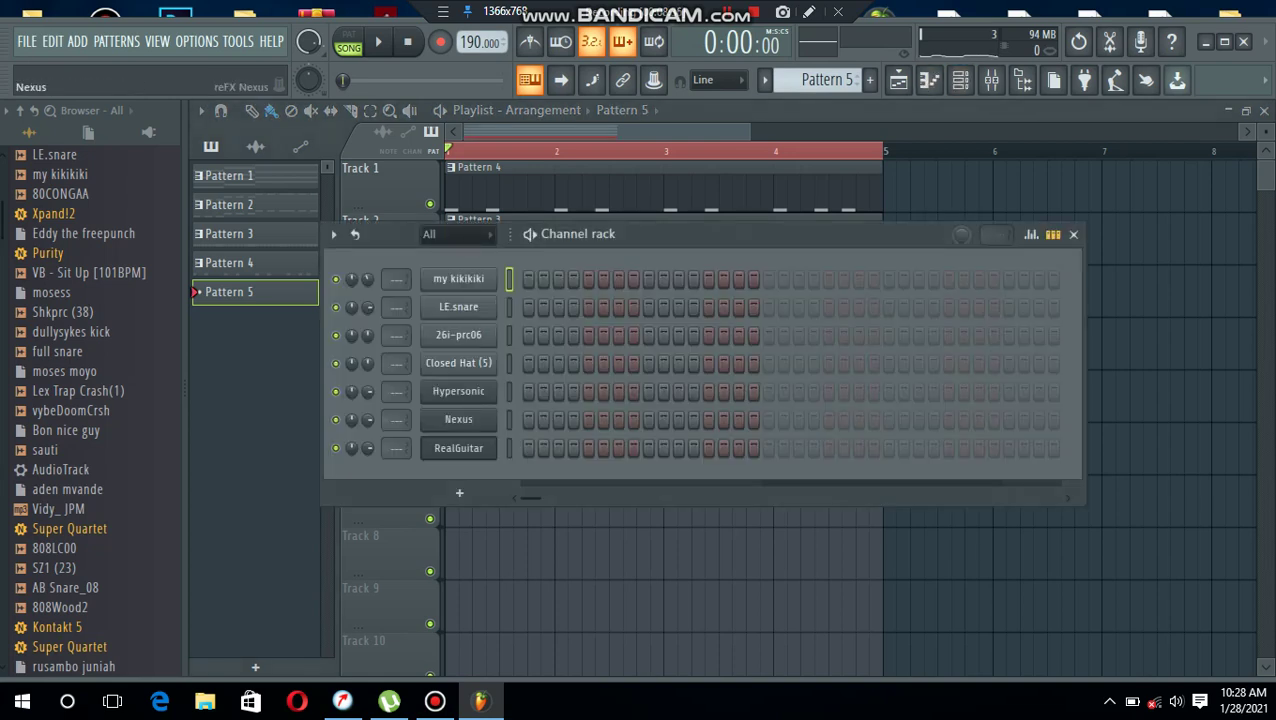
right_click(490, 445)
left_click(530, 411)
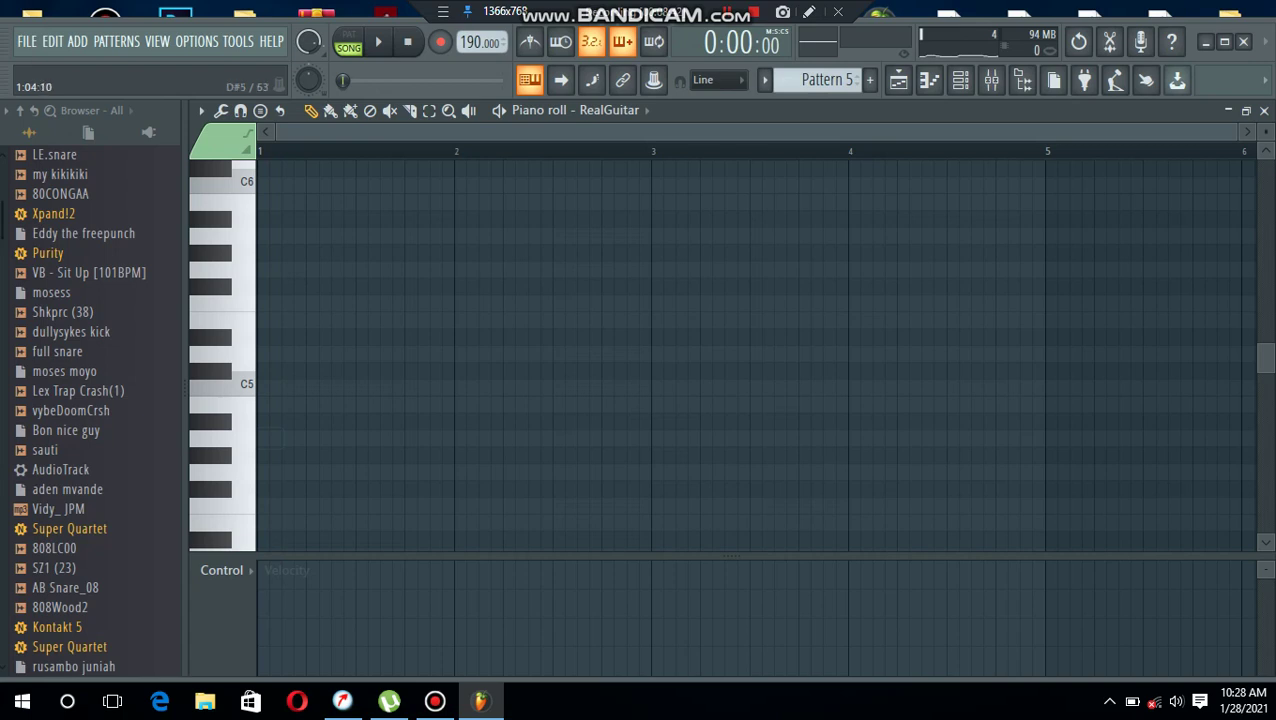
mouse_move(310, 338)
left_mouse_down()
mouse_move(262, 556)
mouse_move(299, 359)
left_mouse_up()
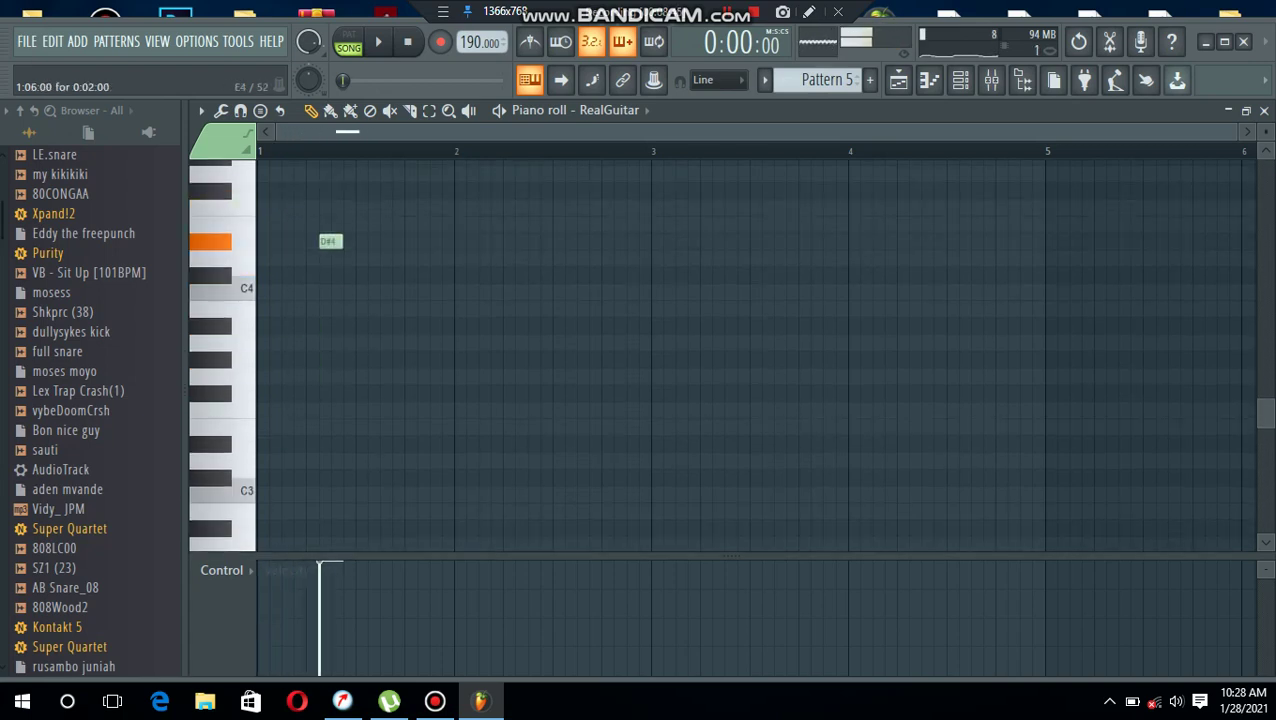
key("space")
key("space")
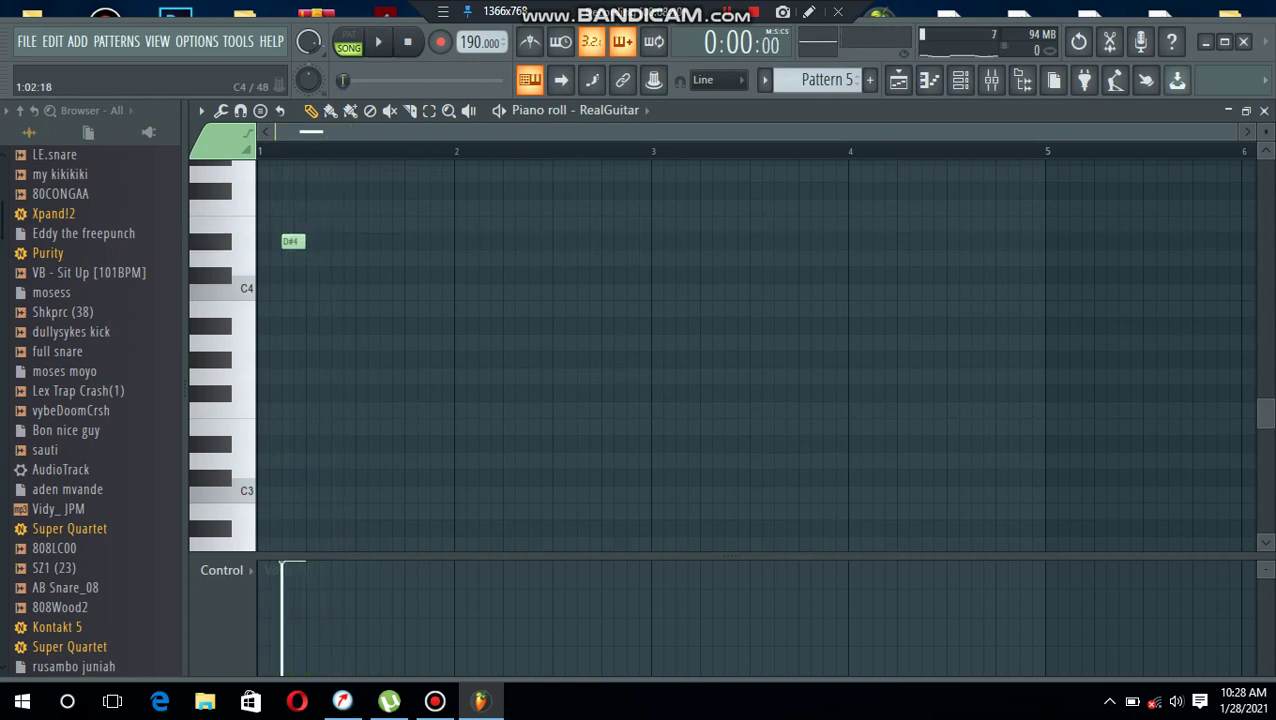
key("space")
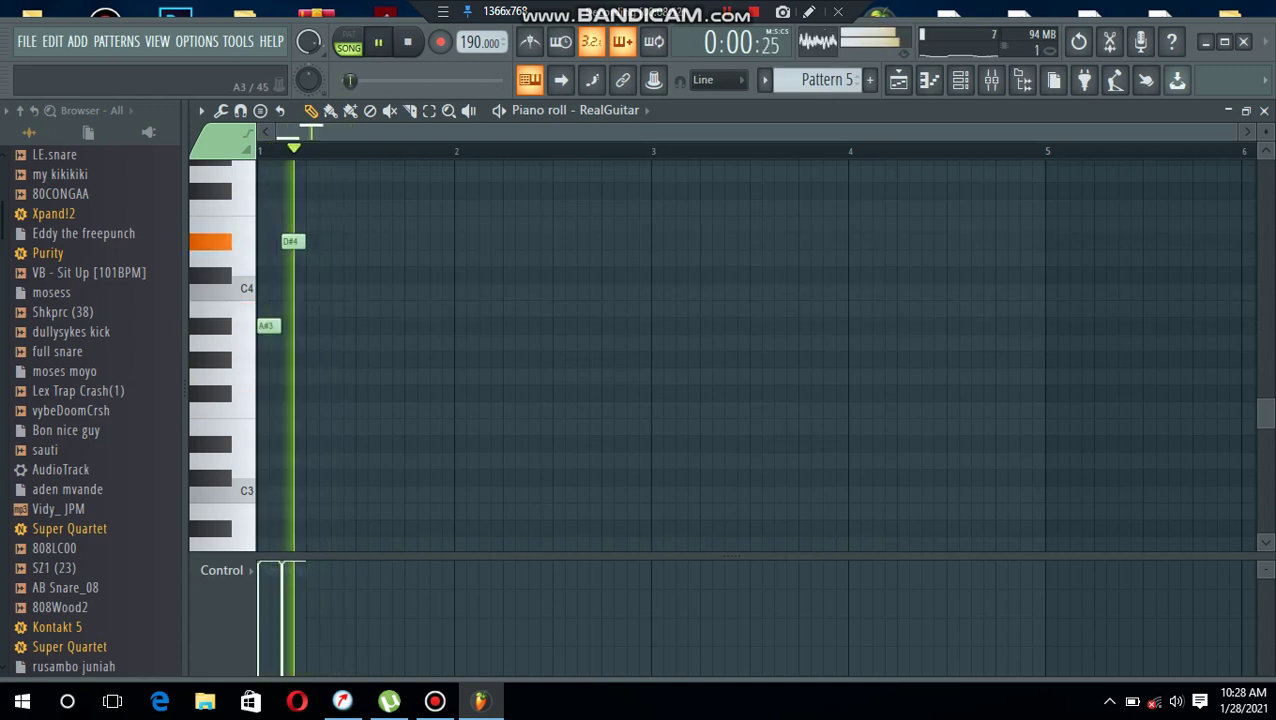
key("space")
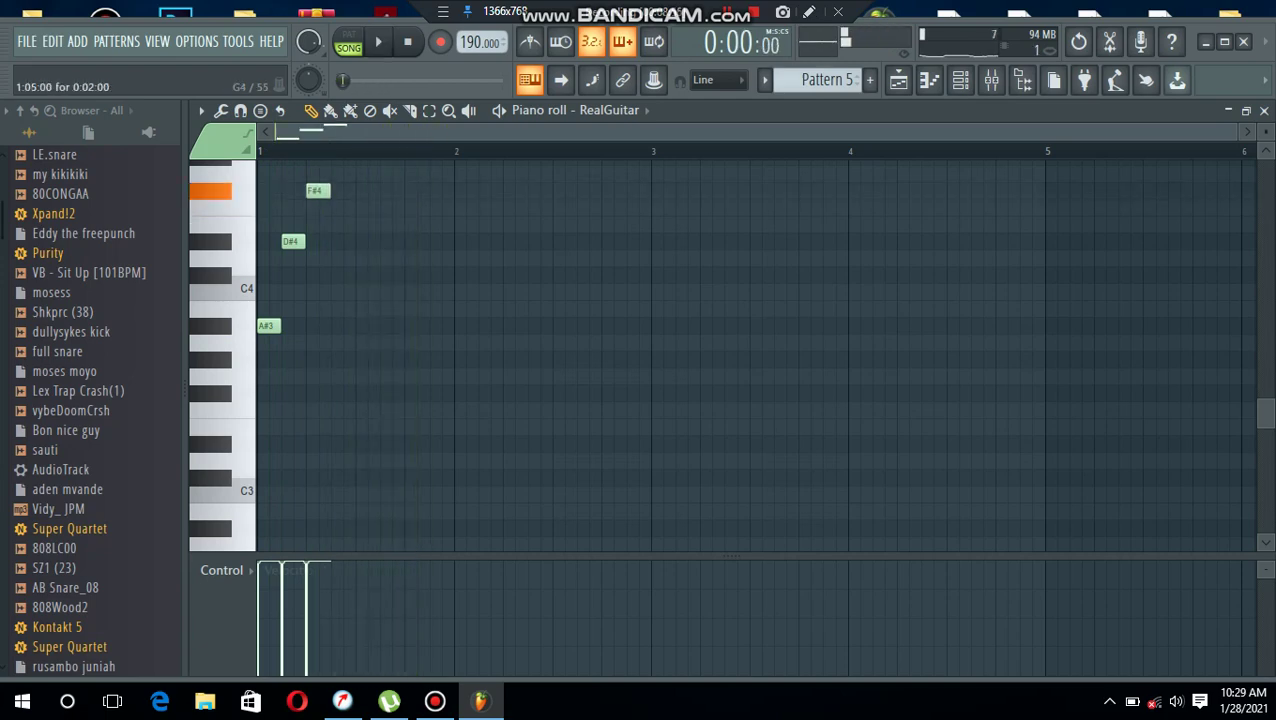
Raise the F#4 RealGuitar note to G4 and add a two-step A#4 at step 7 of bar 1
mouse_move(347, 174)
left_mouse_down()
mouse_move(347, 163)
mouse_move(347, 176)
left_mouse_up()
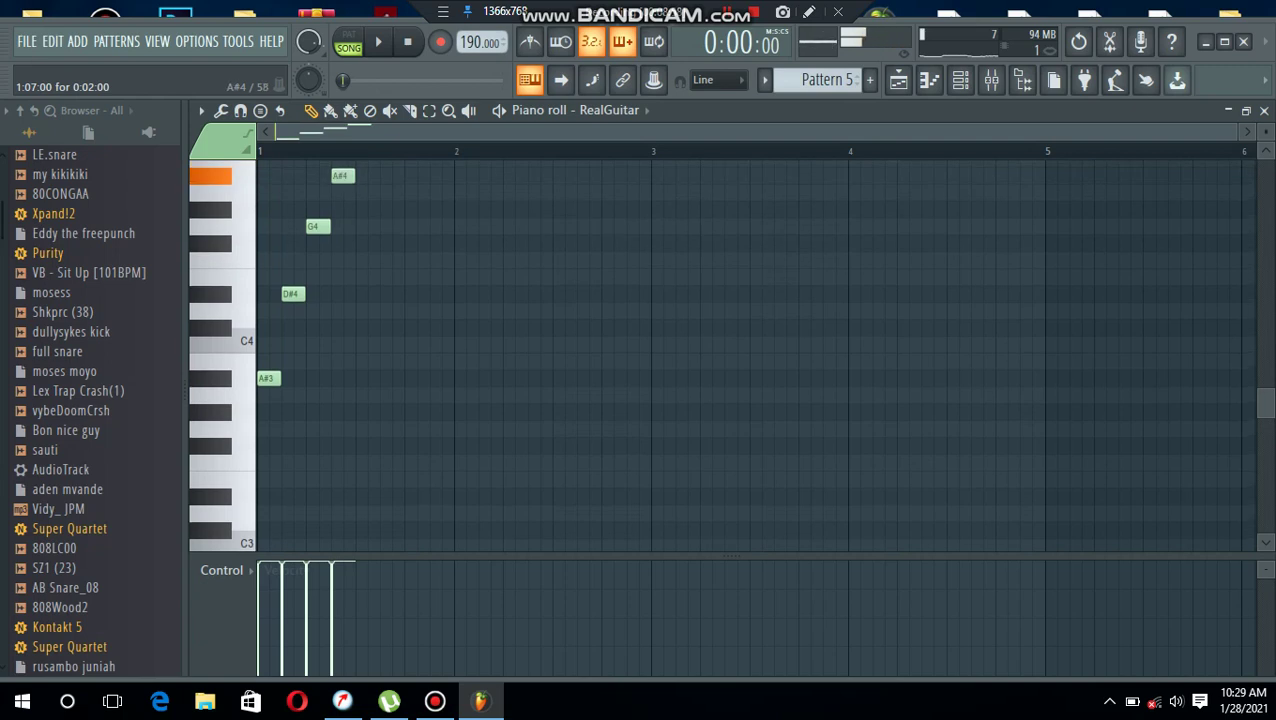
key("space")
Lengthen all four RealGuitar notes in bar 1 to ten steps, auditioning them with playback
left_click_drag(271, 168, 482, 277)
key("space")
key("space")
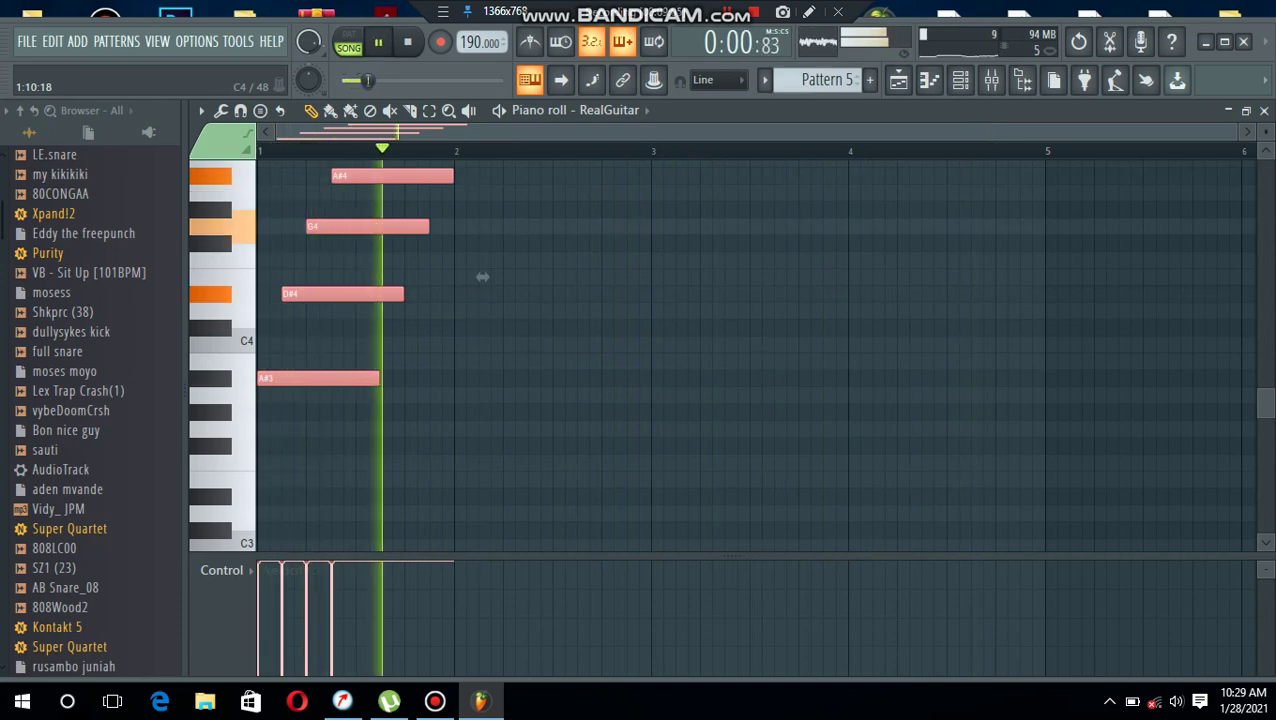
scroll(482, 277, "up", 2)
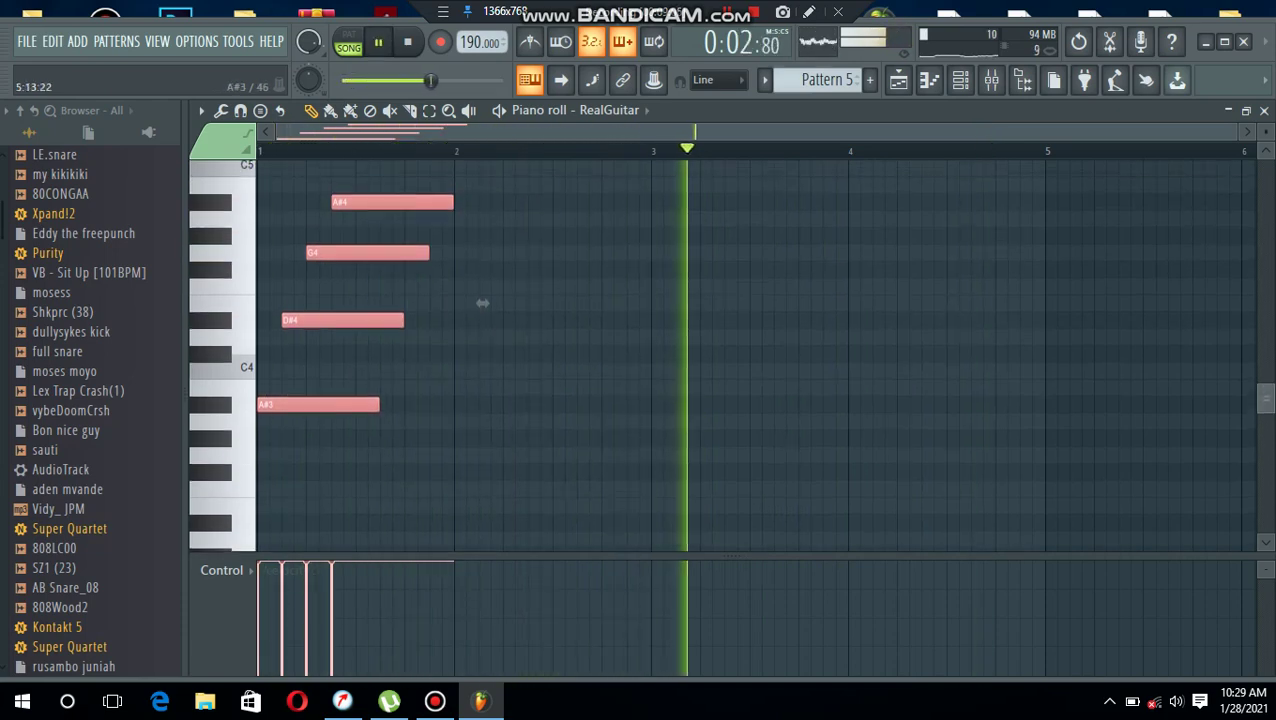
left_click(737, 355)
key("space")
key("space")
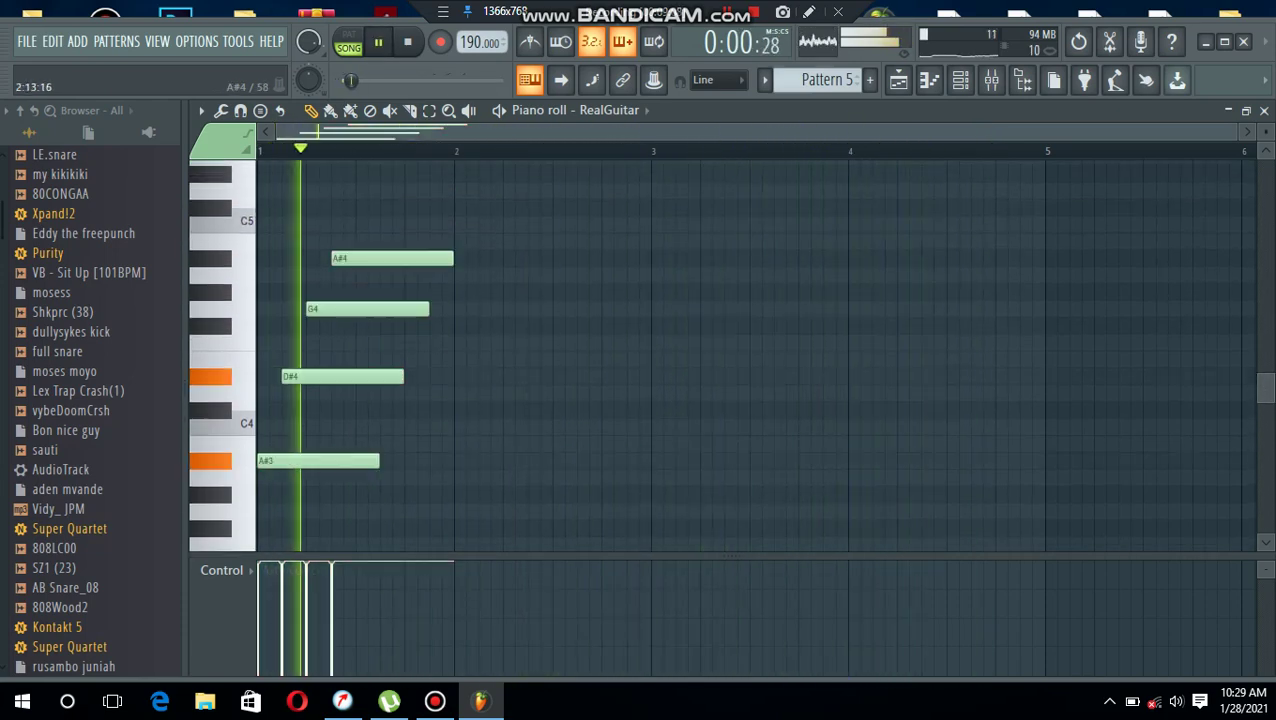
key("space")
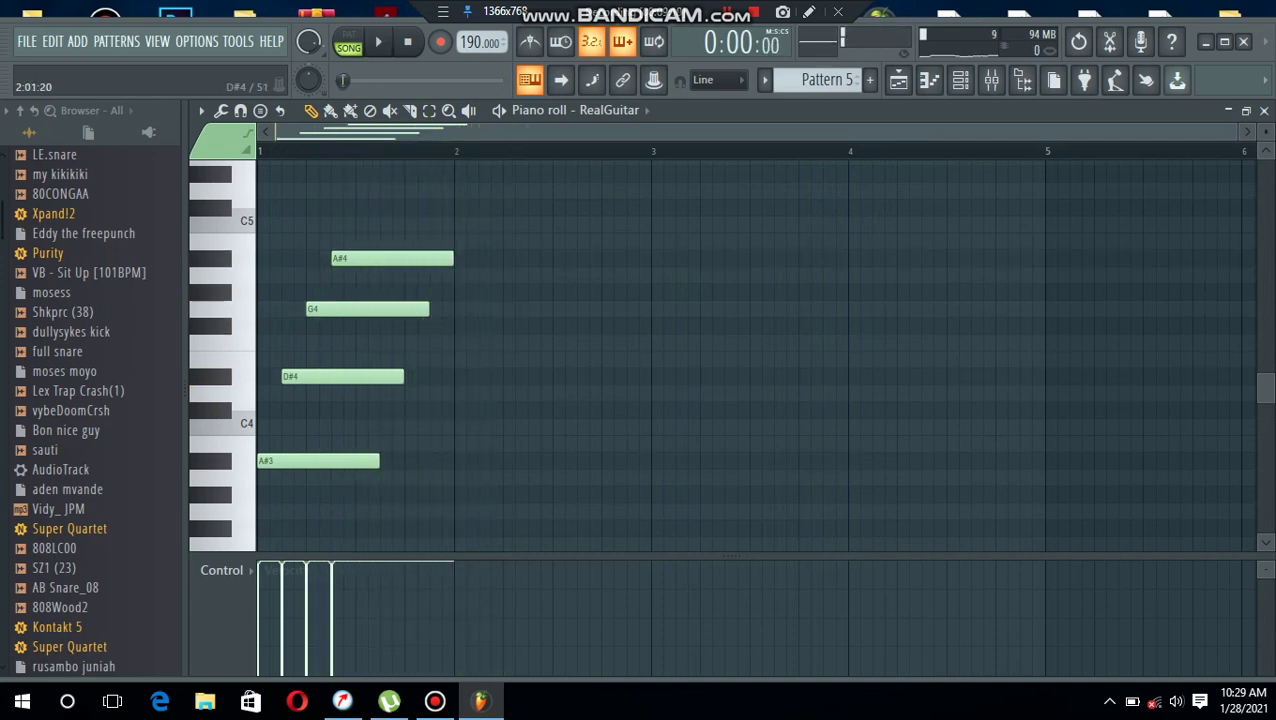
Duplicate the bar 1 notes into bar 2 as C4, F4, A4, C5 and into bar 3 as D4, G4, B4, D5
key("ctrl+b")
mouse_move(679, 359)
left_mouse_down()
mouse_move(679, 325)
mouse_move(889, 308)
mouse_move(876, 292)
left_mouse_up()
key("space")
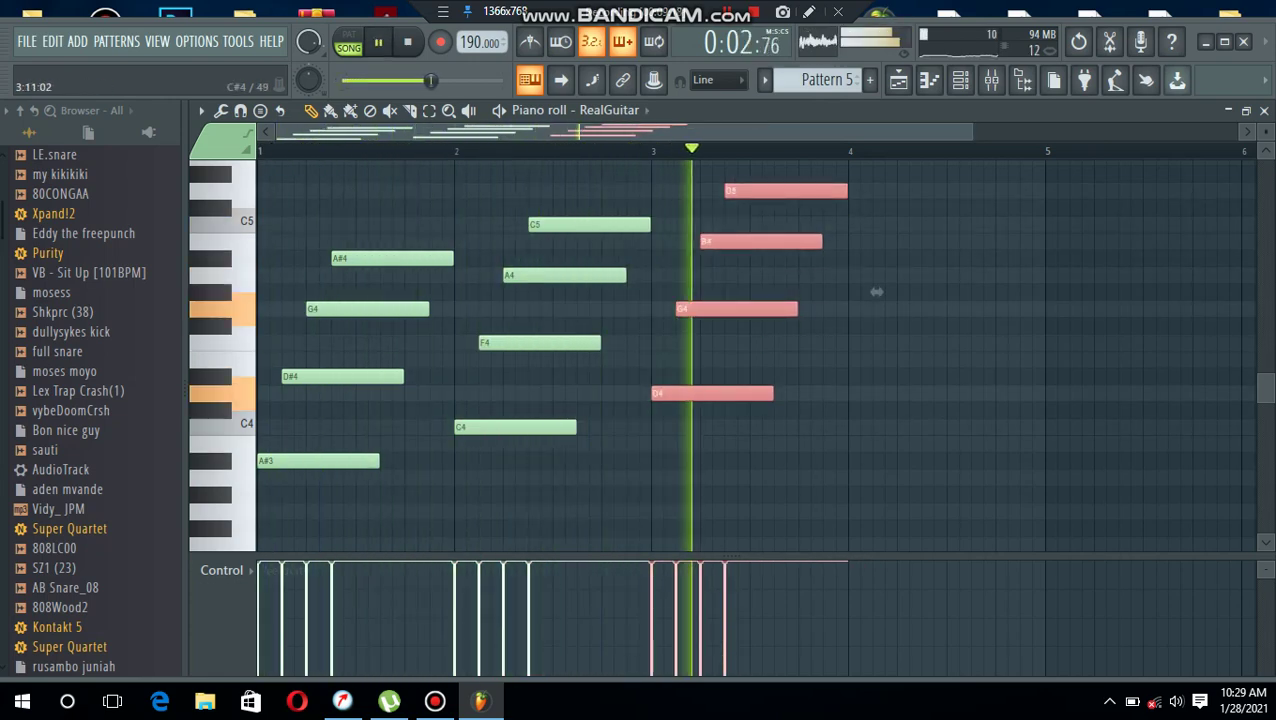
key("space")
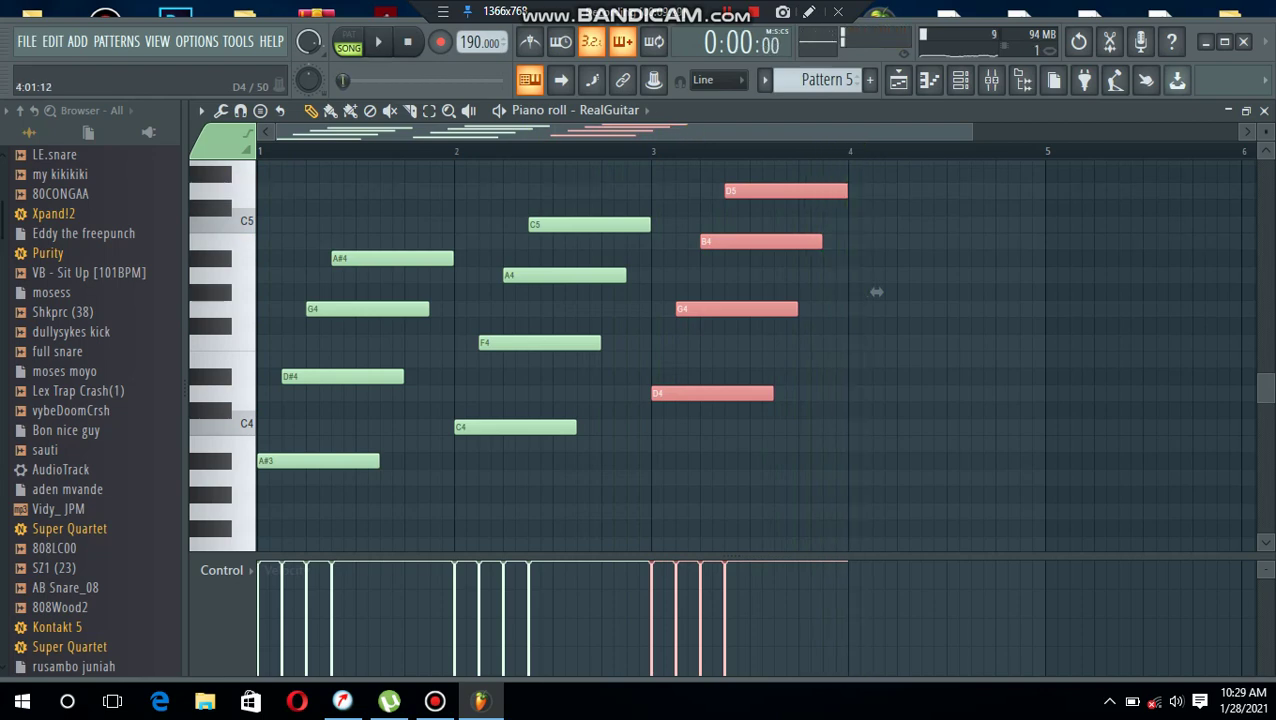
Lower the B4 note in bar 3 to A#4 and start playback to audition the melody
left_click(866, 324, "ctrl")
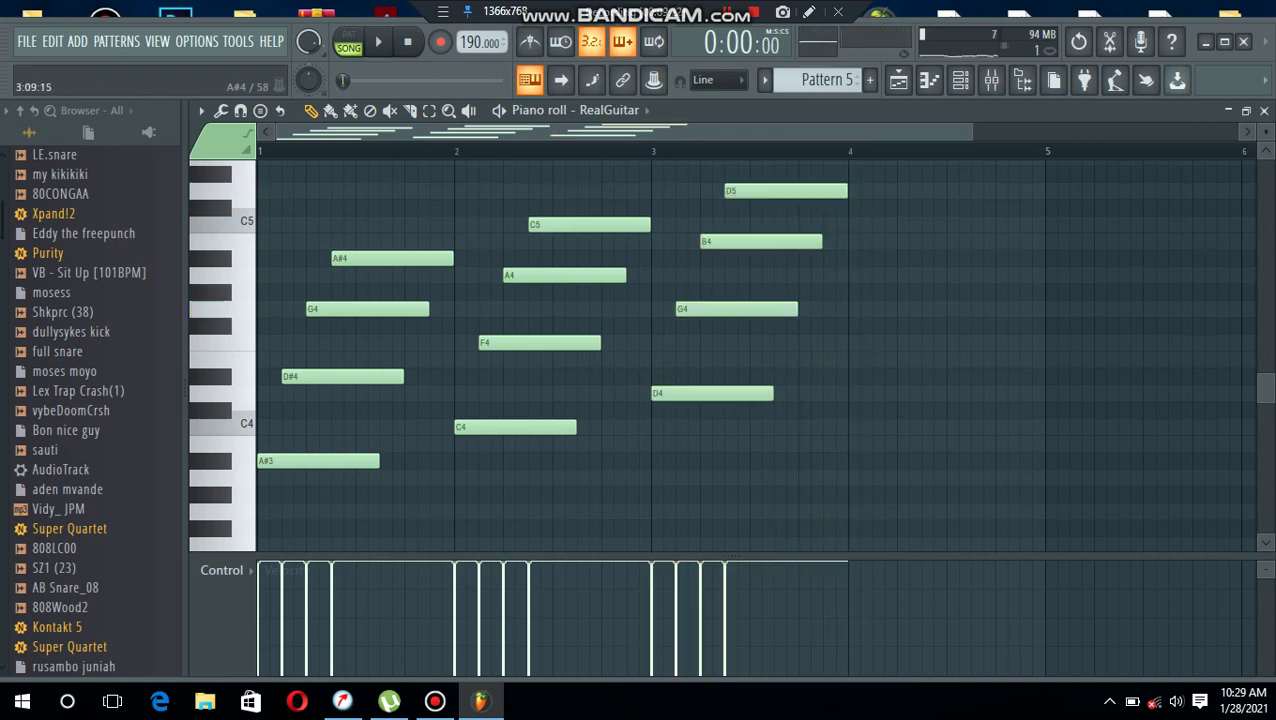
left_click_drag(755, 242, 755, 258)
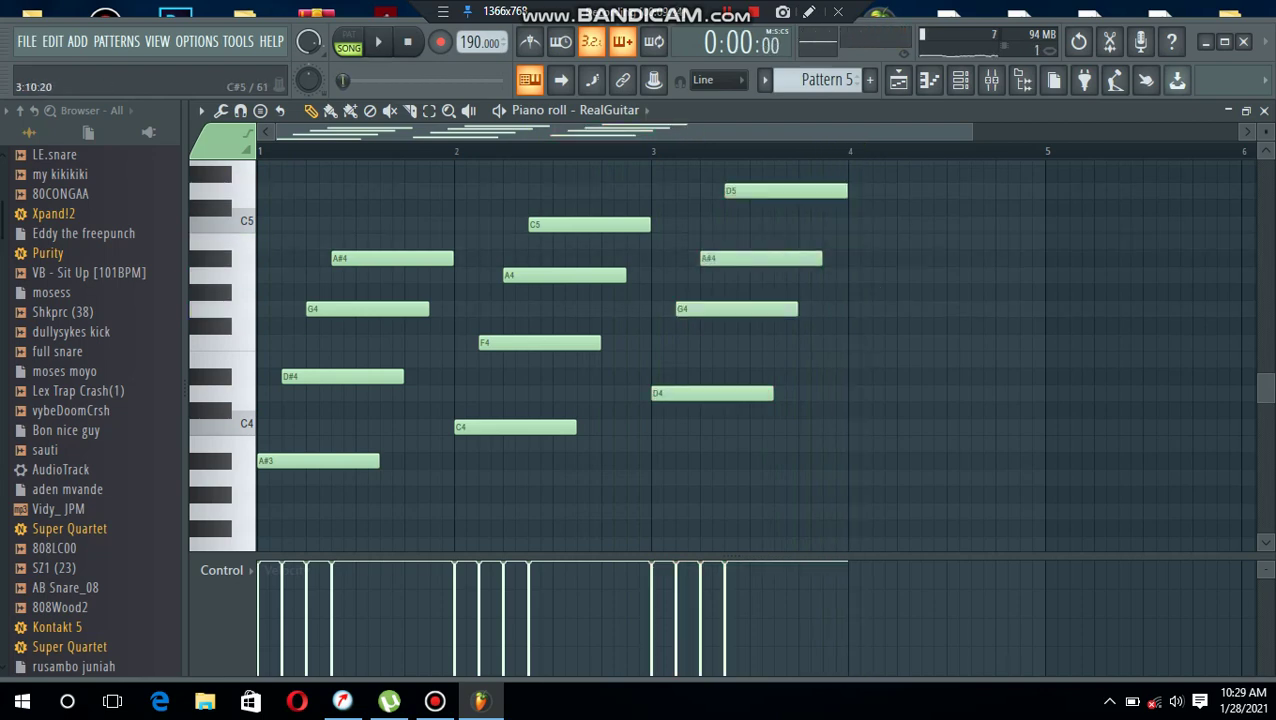
key("space")
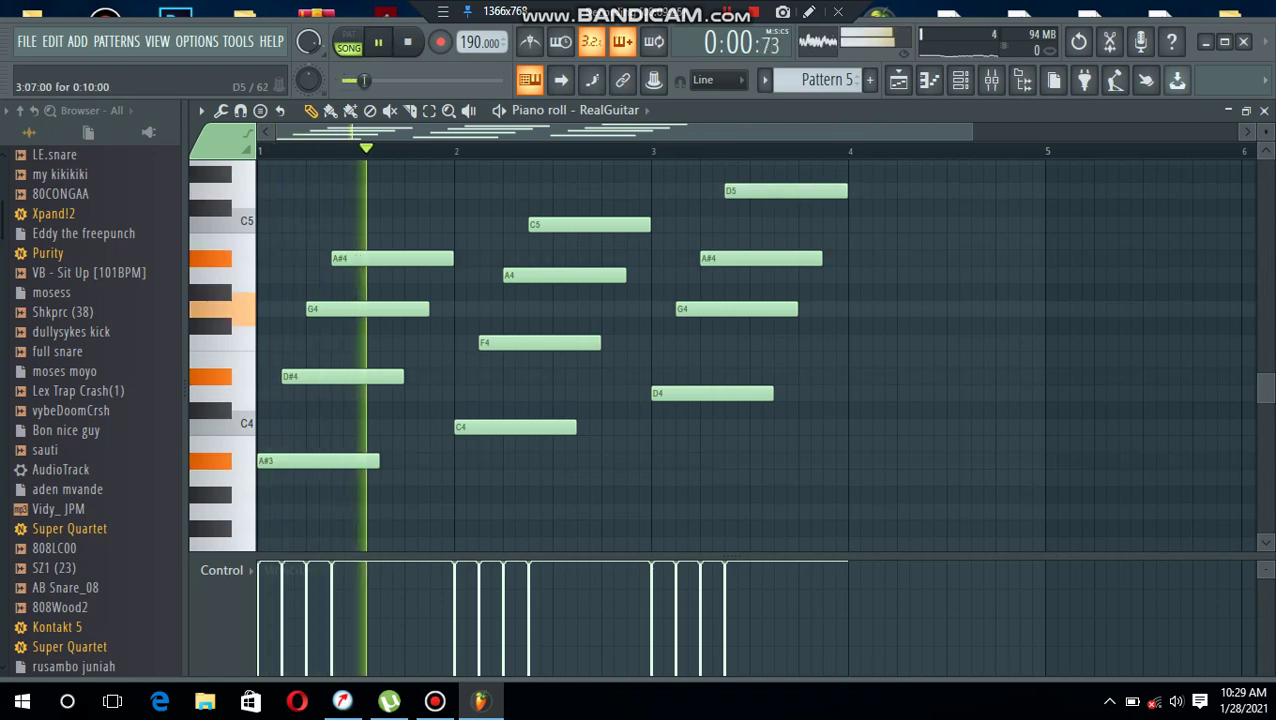
Duplicate the four bar 3 notes into bar 4 at the same pitches and close the piano roll
left_click_drag(773, 383, 726, 398, "ctrl")
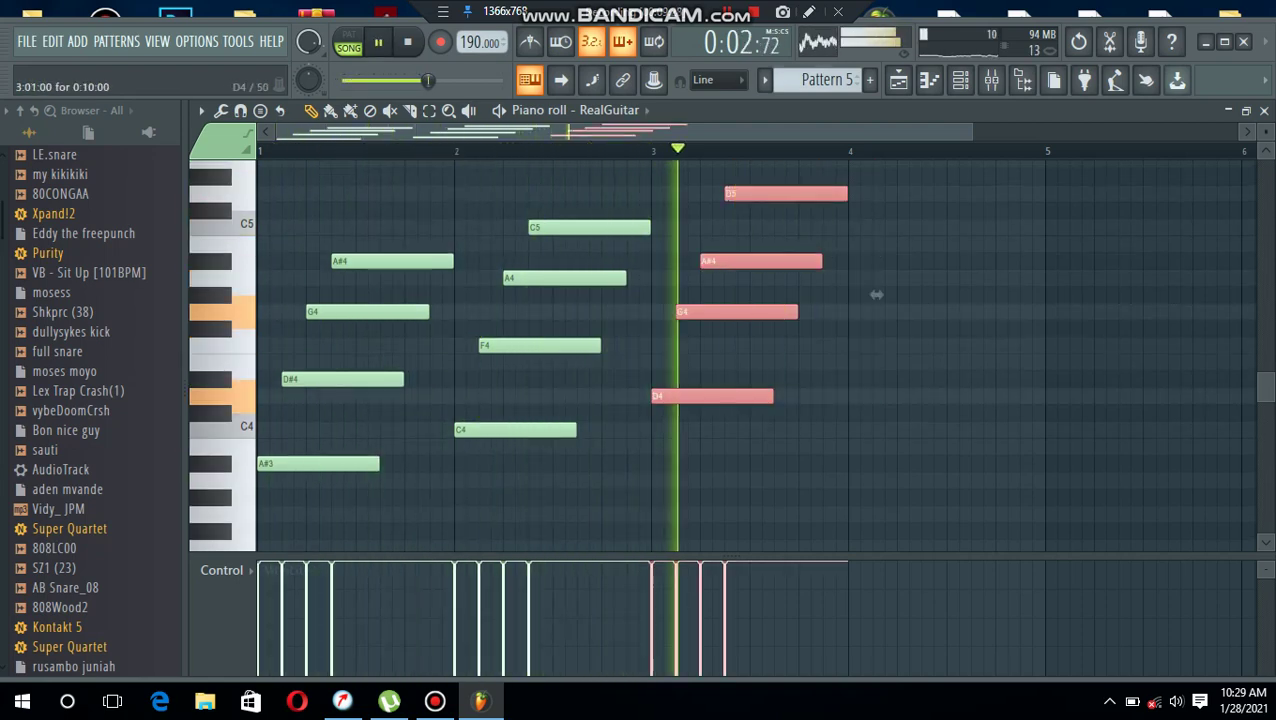
key("ctrl+b")
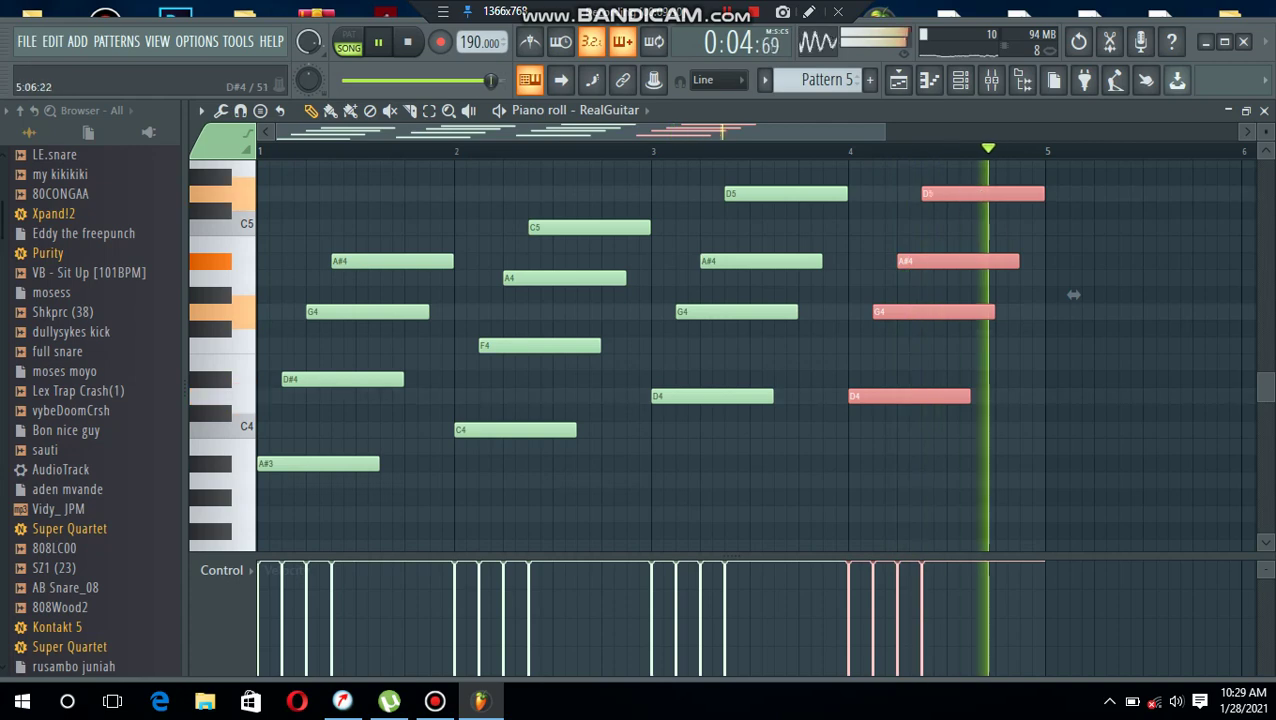
left_click(1074, 295, "ctrl")
left_click(1264, 111)
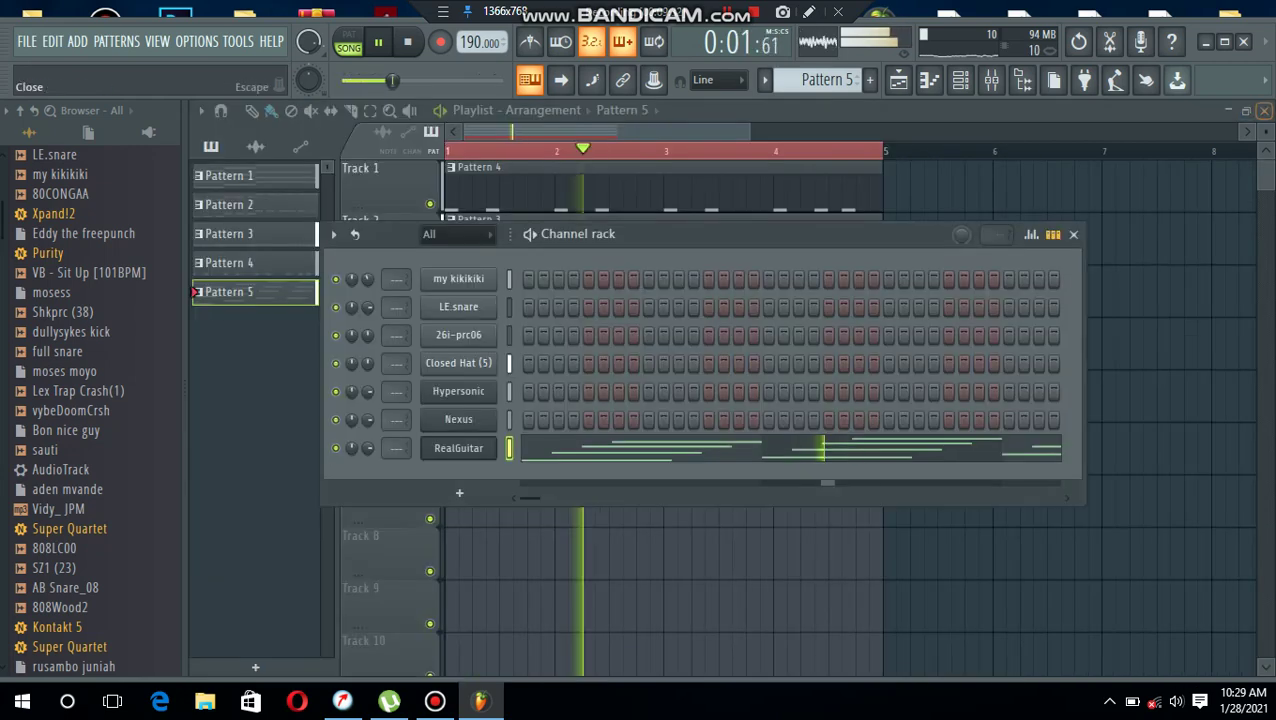
Lower the RealGuitar channel's volume during playback, hide the channel rack and stop playback
left_click_drag(368, 448, 368, 479)
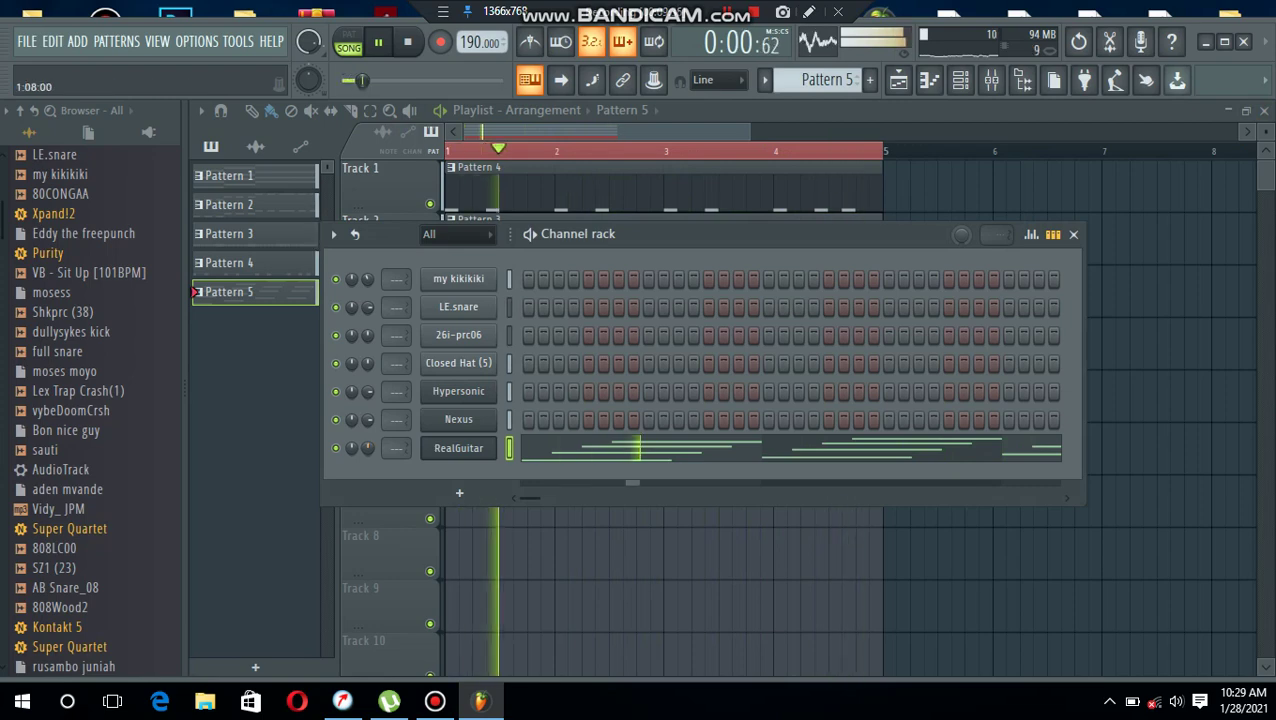
left_click(1073, 234)
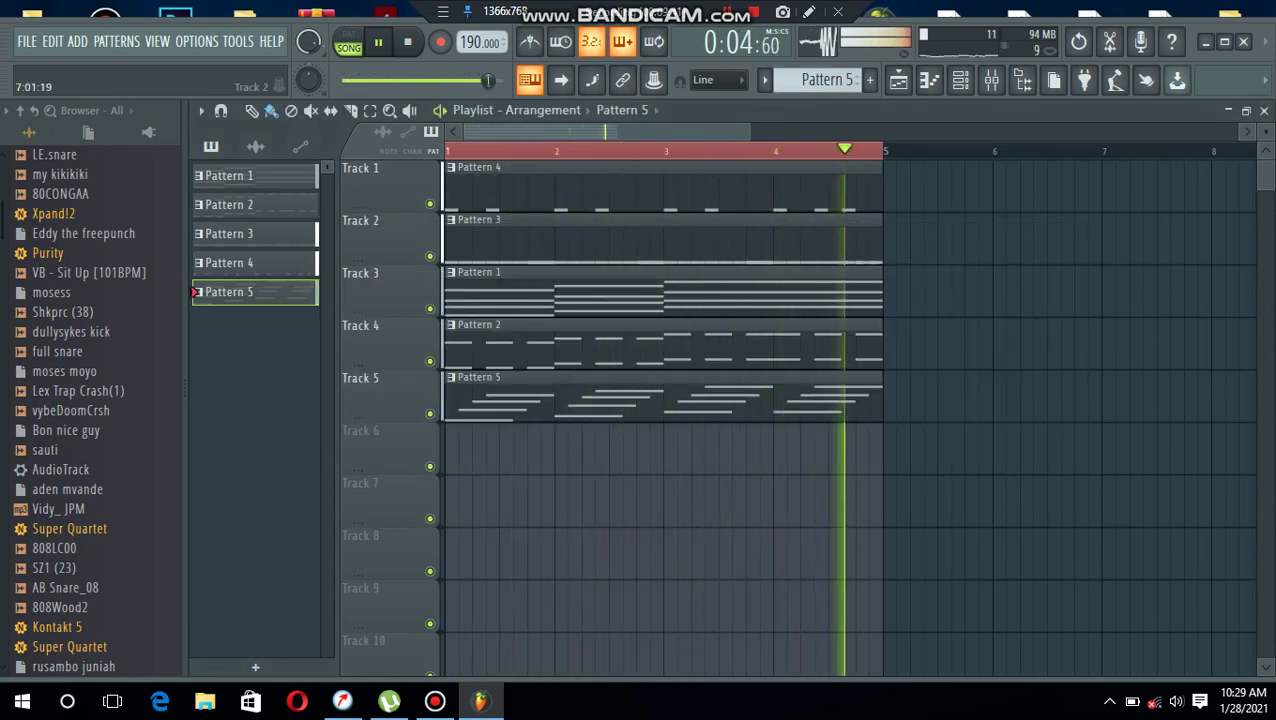
key("space")
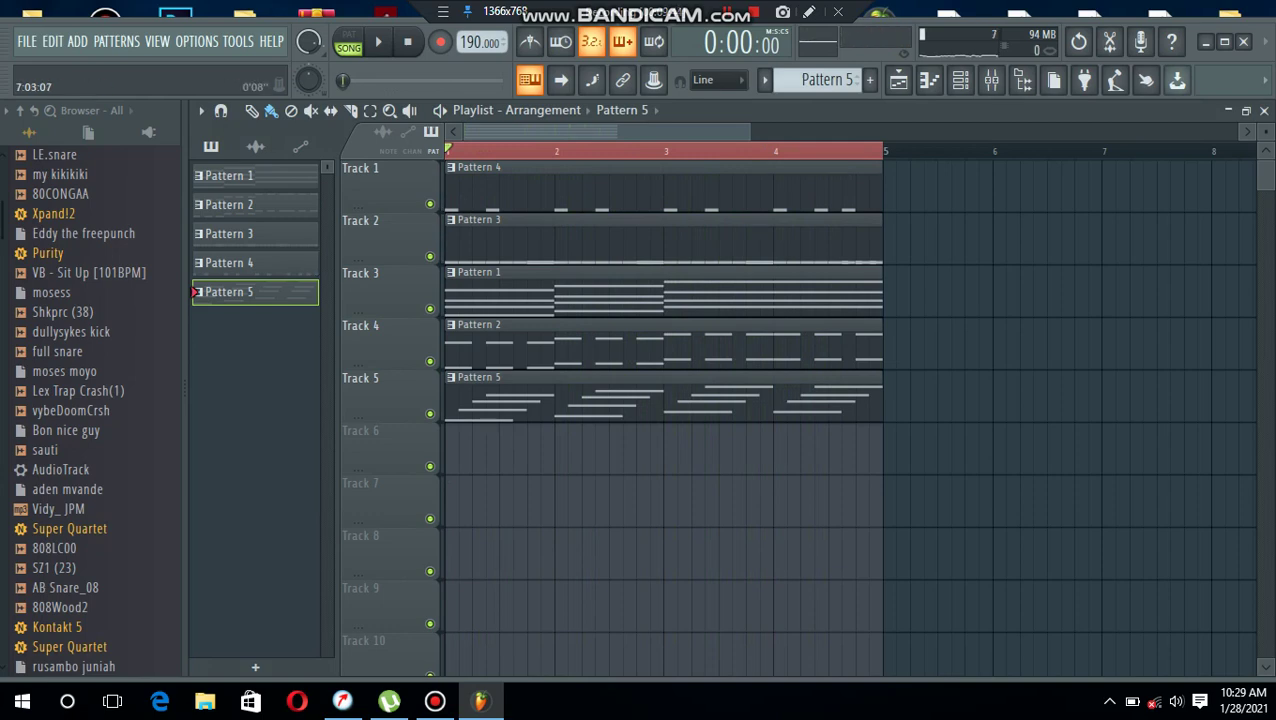
Play the four-bar arrangement of Patterns 1 to 5 from the start of bar 1
left_click_drag(1266, 132, 1266, 160)
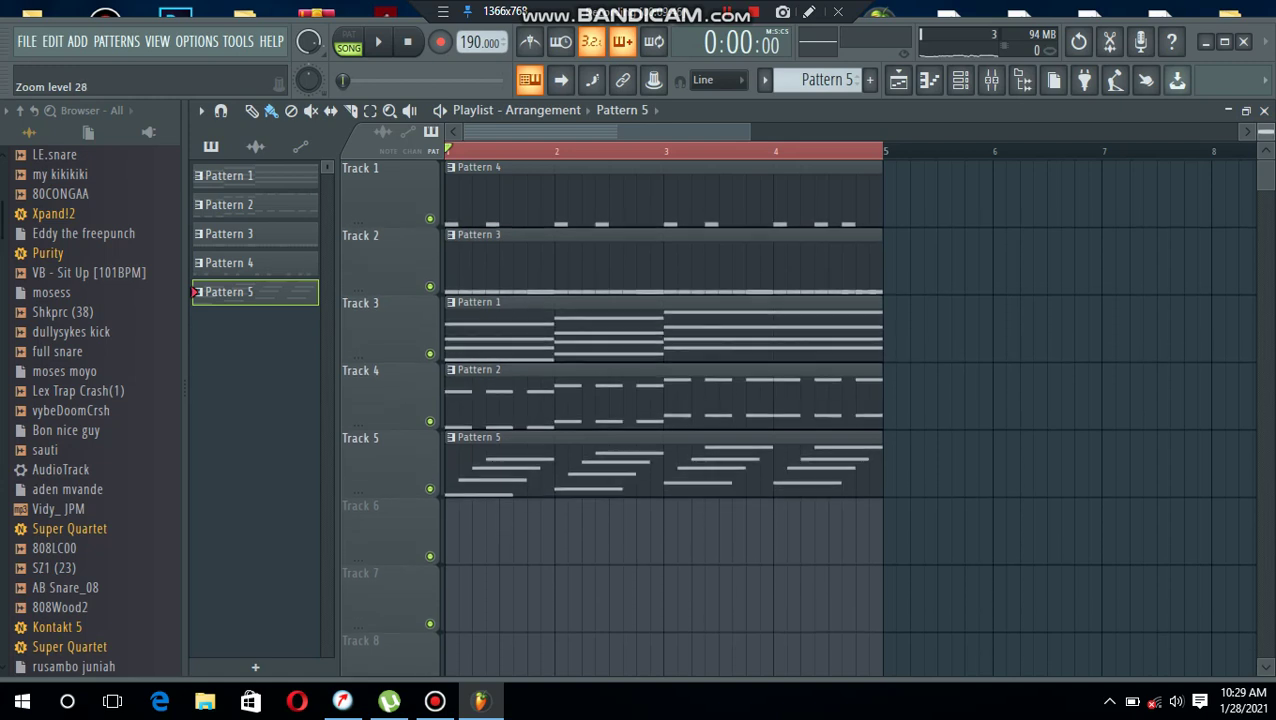
left_click_drag(748, 132, 631, 132)
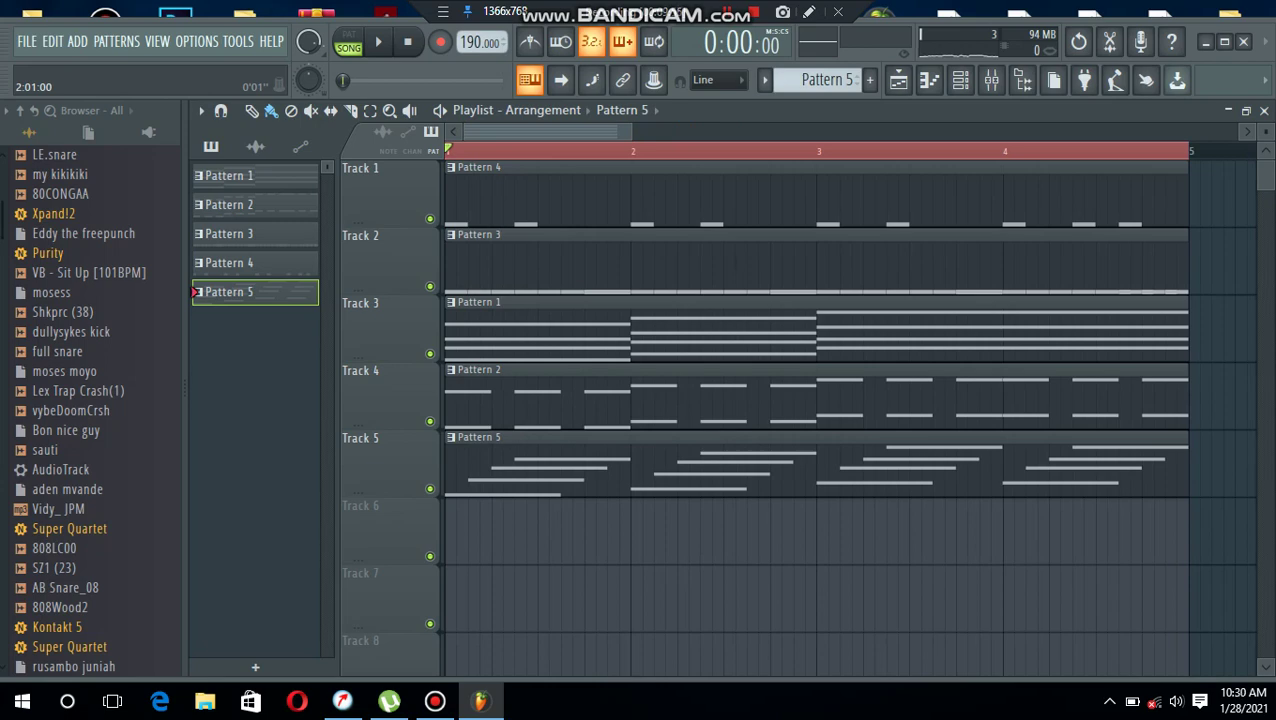
key("space")
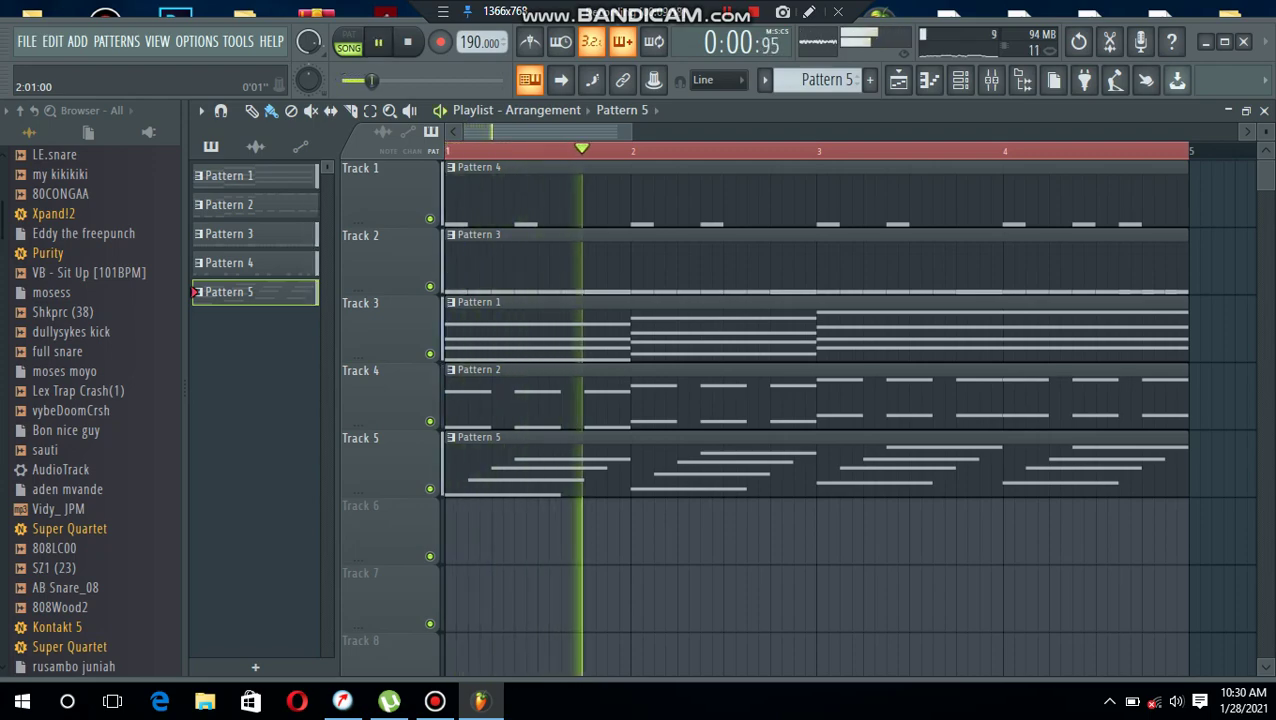